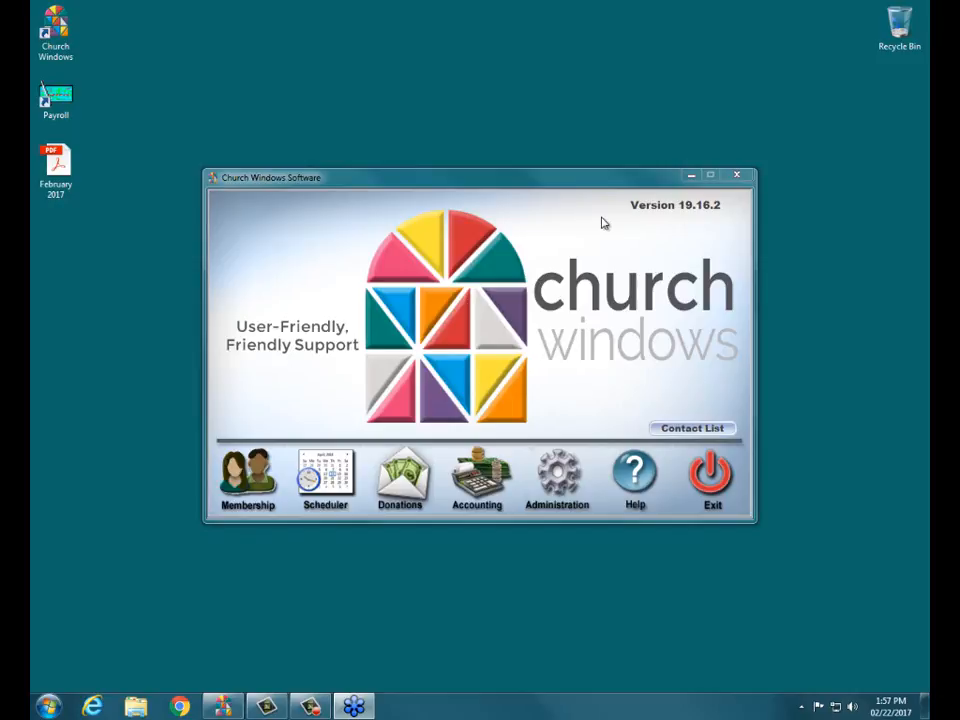
Open the Donations module in a maximized window and start the Pledge/Giving Analysis report.
{"action": "left_click", "coordinate": [400, 478]}
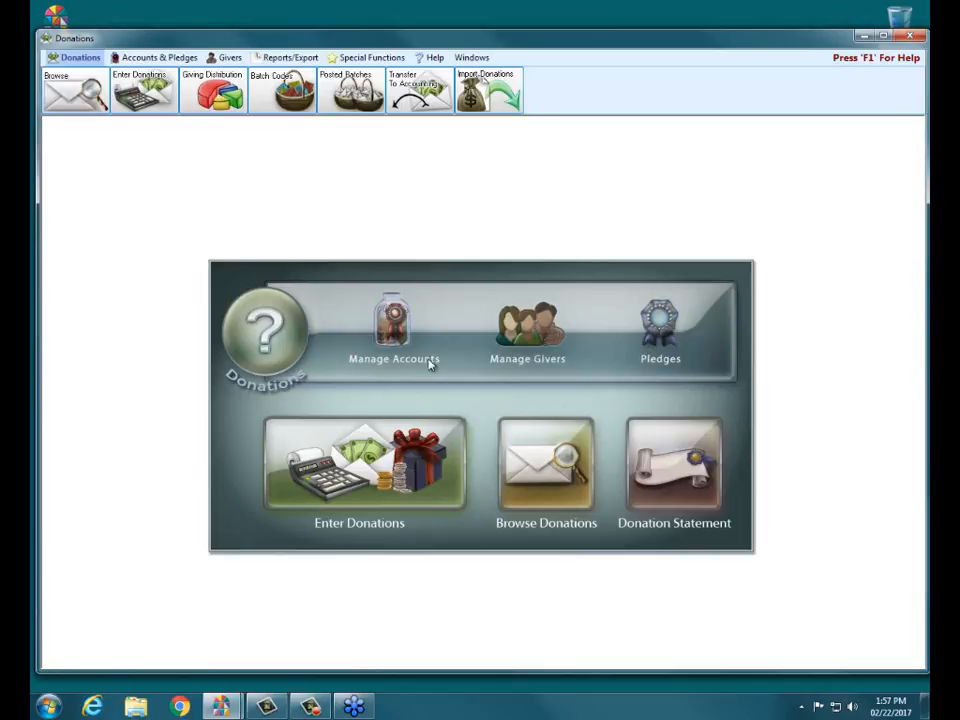
{"action": "left_click", "coordinate": [882, 37]}
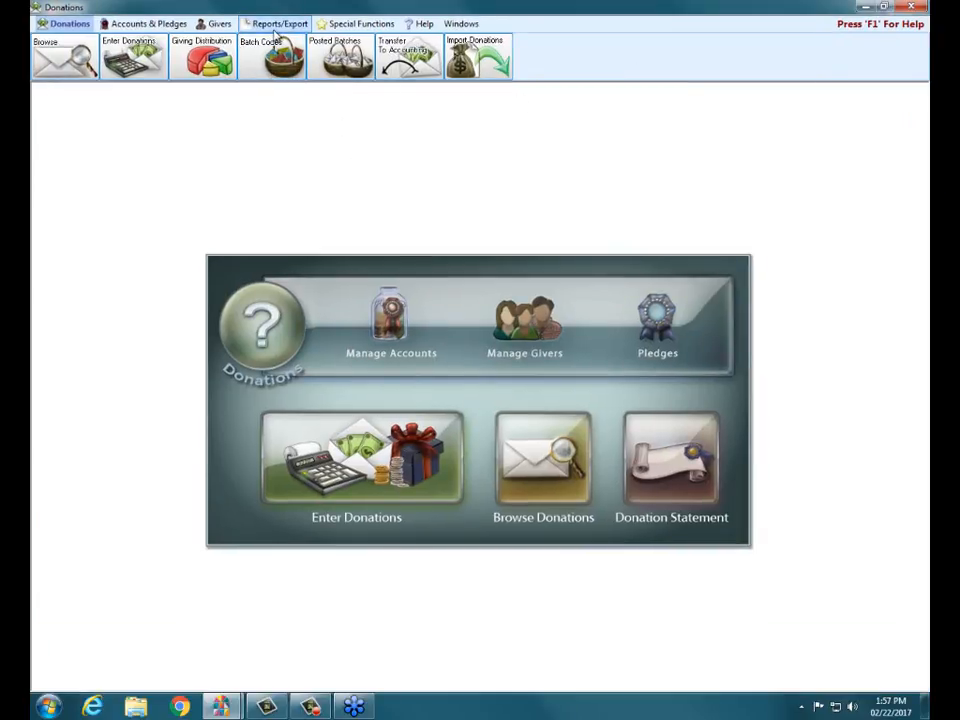
{"action": "left_click", "coordinate": [279, 25]}
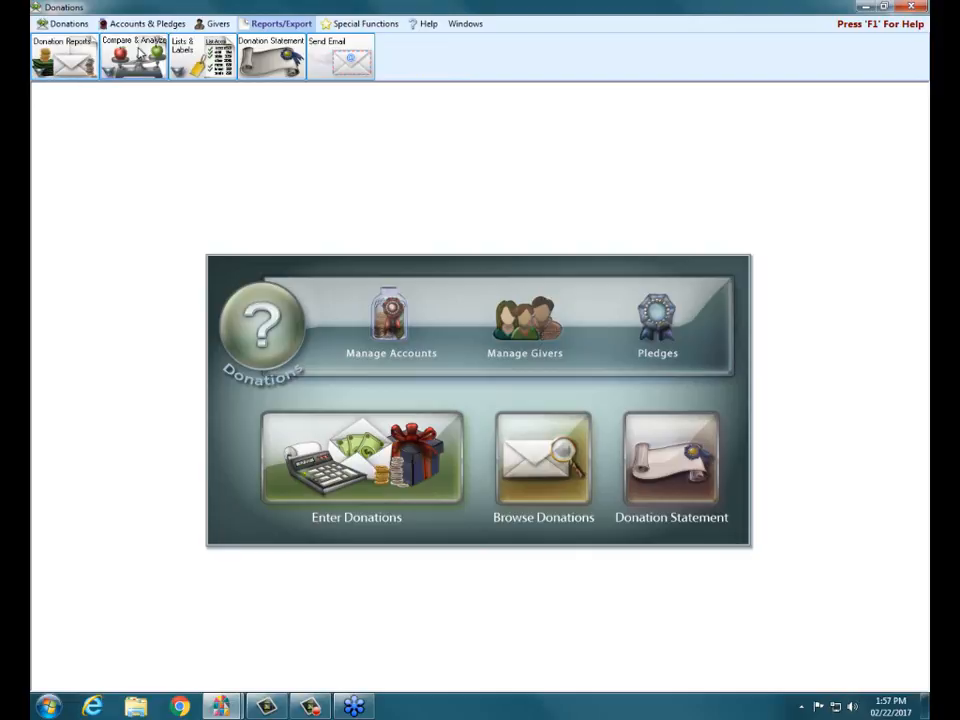
{"action": "left_click", "coordinate": [138, 56]}
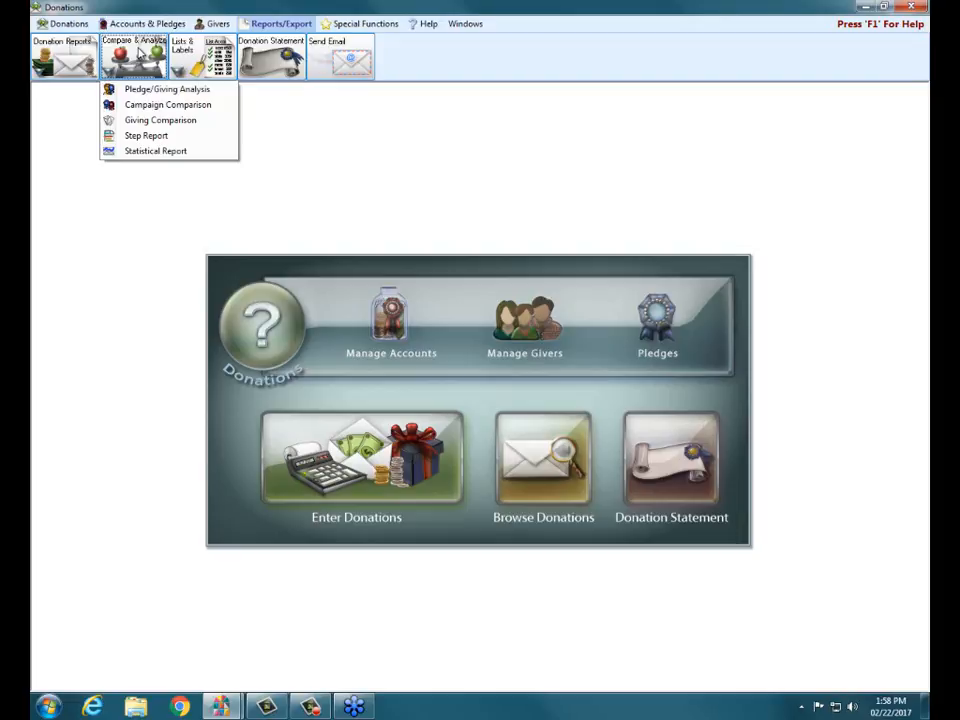
{"action": "left_click", "coordinate": [154, 90]}
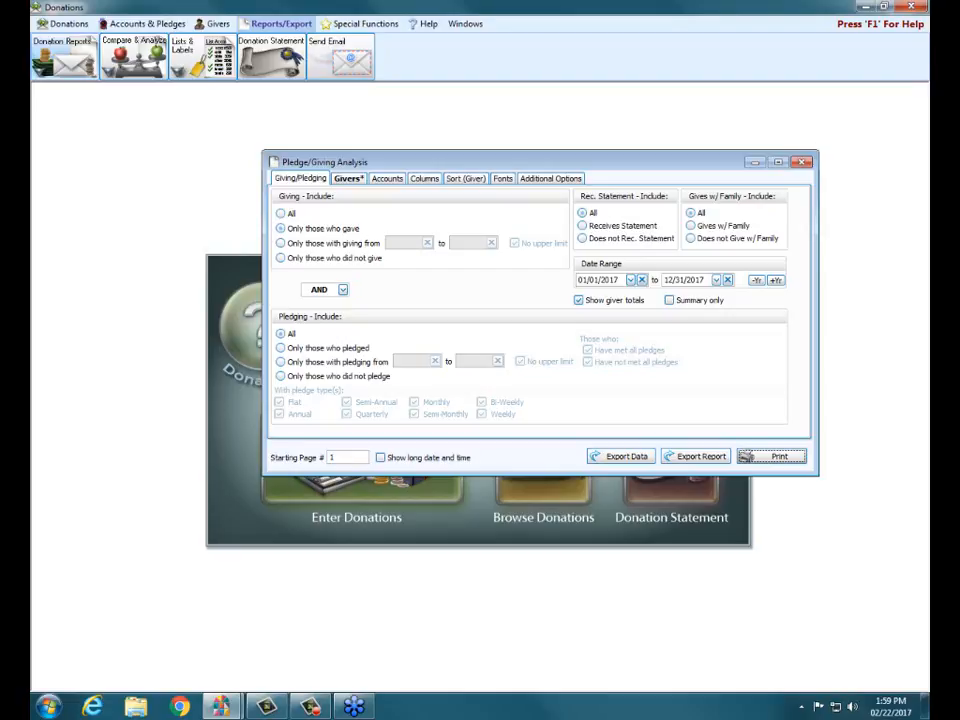
Set the report's date range back to 01/01/2016 to 12/31/2016.
{"action": "left_click", "coordinate": [300, 180]}
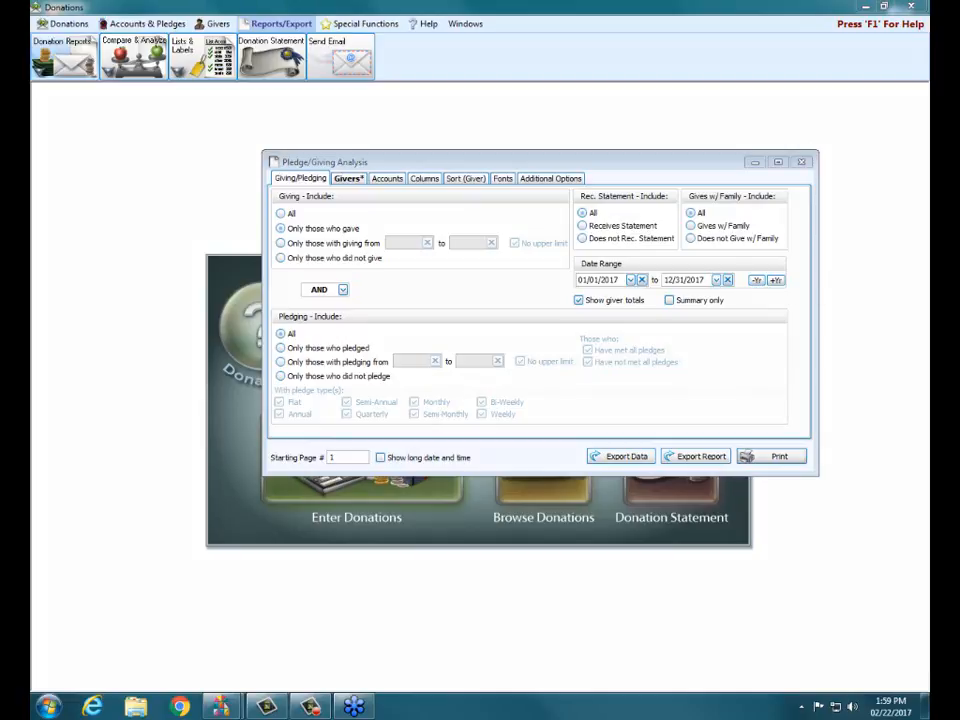
{"action": "left_click", "coordinate": [756, 280]}
{"action": "left_click", "coordinate": [756, 280]}
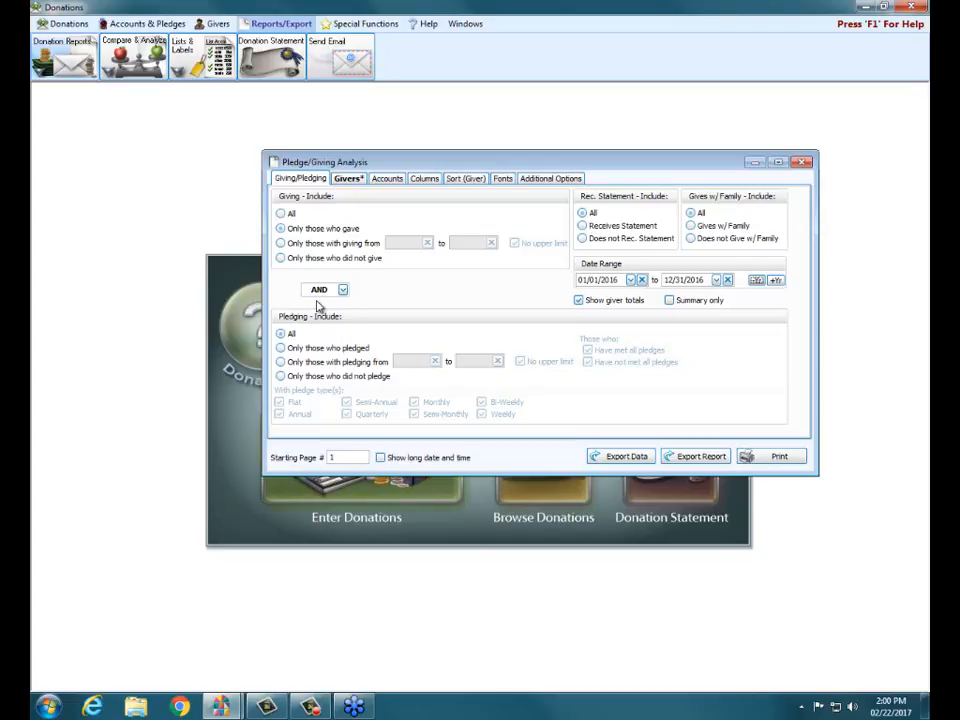
Try the giving filters: all givers, only those who gave, giving from 50.00 with no upper limit, and only those who did not give.
{"action": "left_click", "coordinate": [316, 230]}
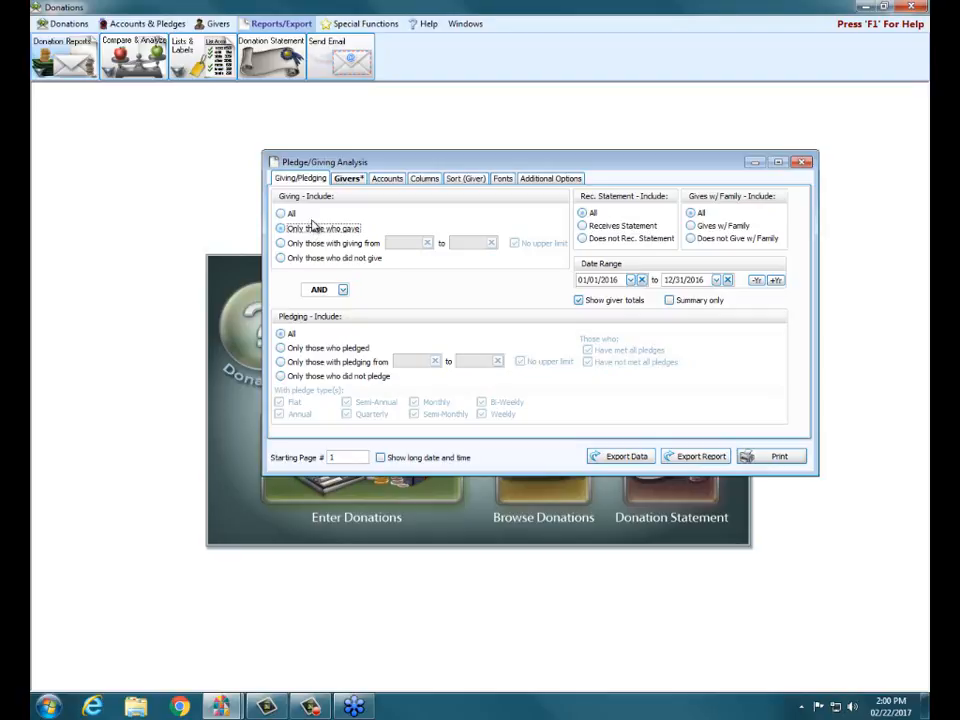
{"action": "left_click", "coordinate": [287, 214]}
{"action": "left_click", "coordinate": [332, 228]}
{"action": "left_click", "coordinate": [328, 245]}
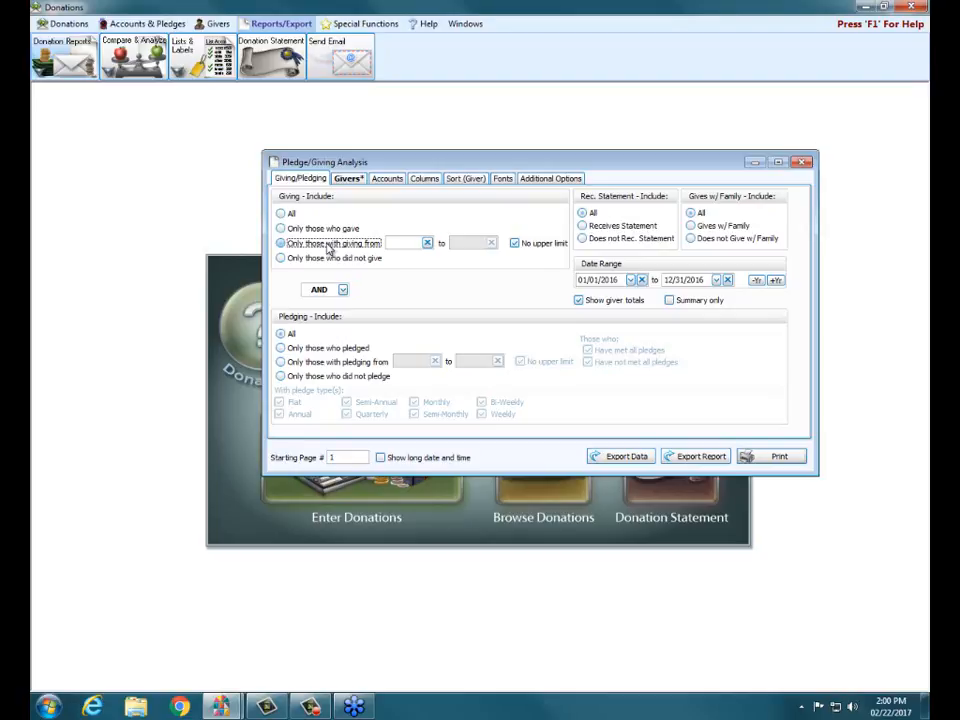
{"action": "left_click", "coordinate": [412, 243]}
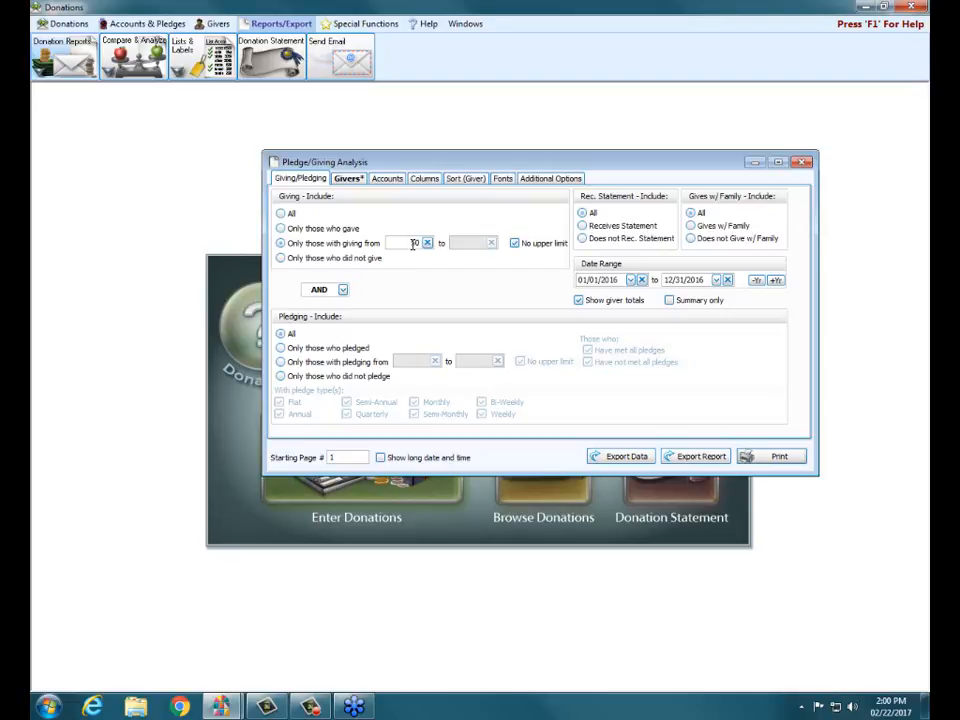
{"action": "type", "text": "50"}
{"action": "left_click", "coordinate": [299, 260]}
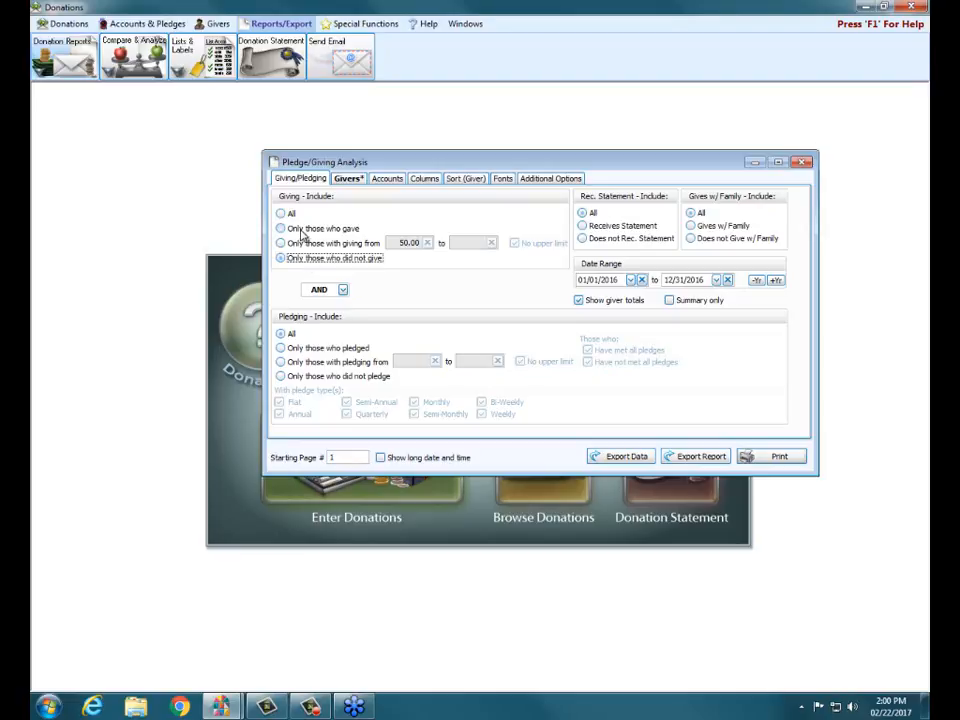
Limit giving to only those who gave and include all for pledging.
{"action": "left_click", "coordinate": [302, 230]}
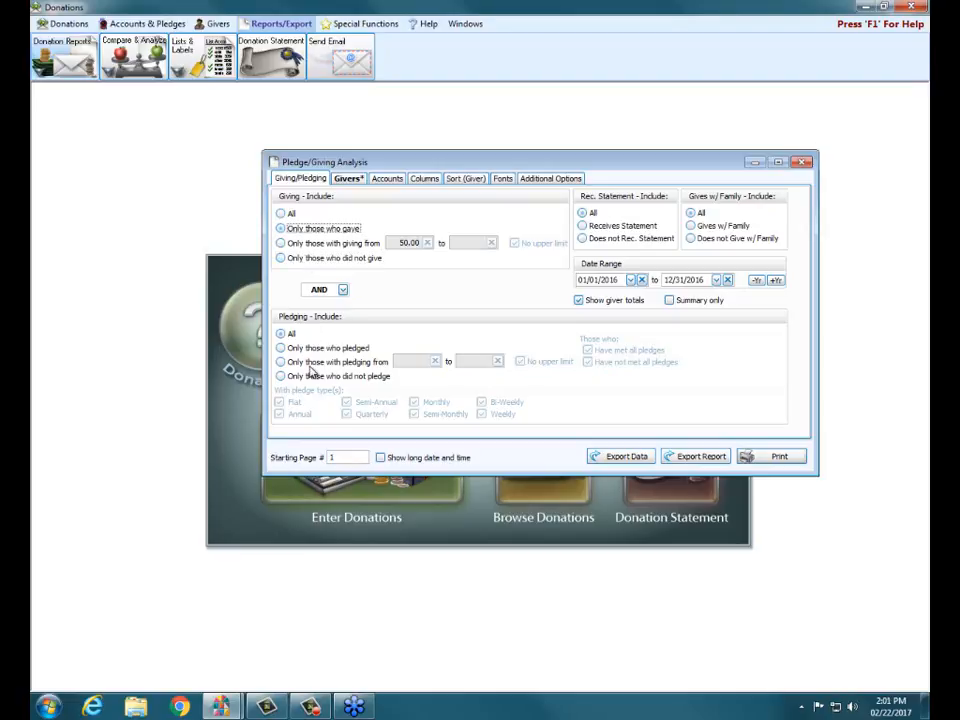
{"action": "left_click", "coordinate": [286, 334]}
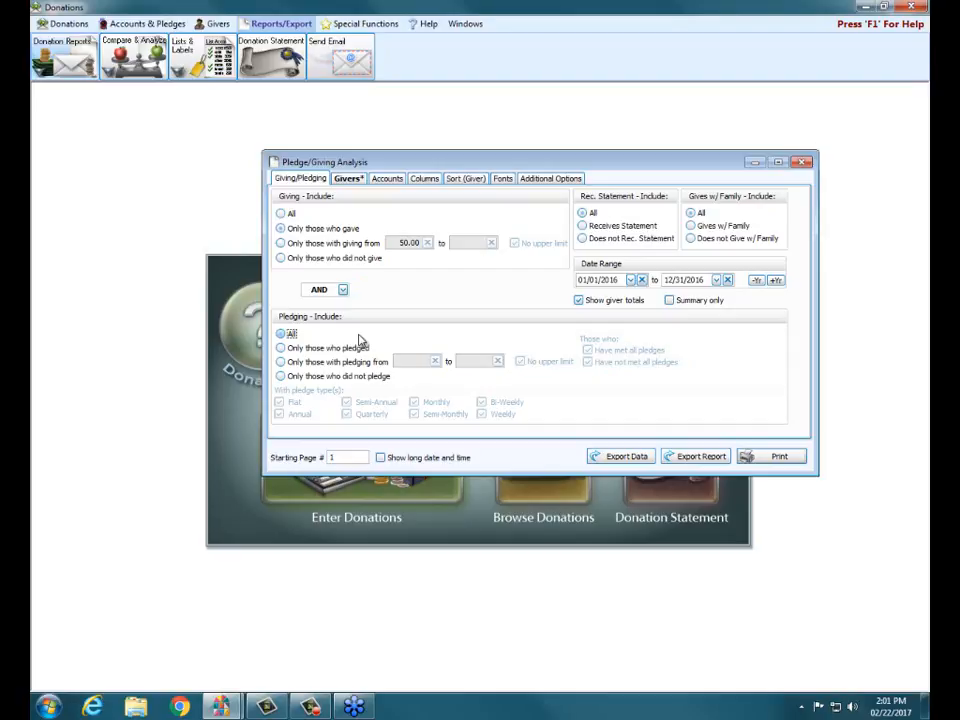
Try limiting the givers to those with Status 1 - Active Member, and remove that criterion line.
{"action": "left_click", "coordinate": [347, 179]}
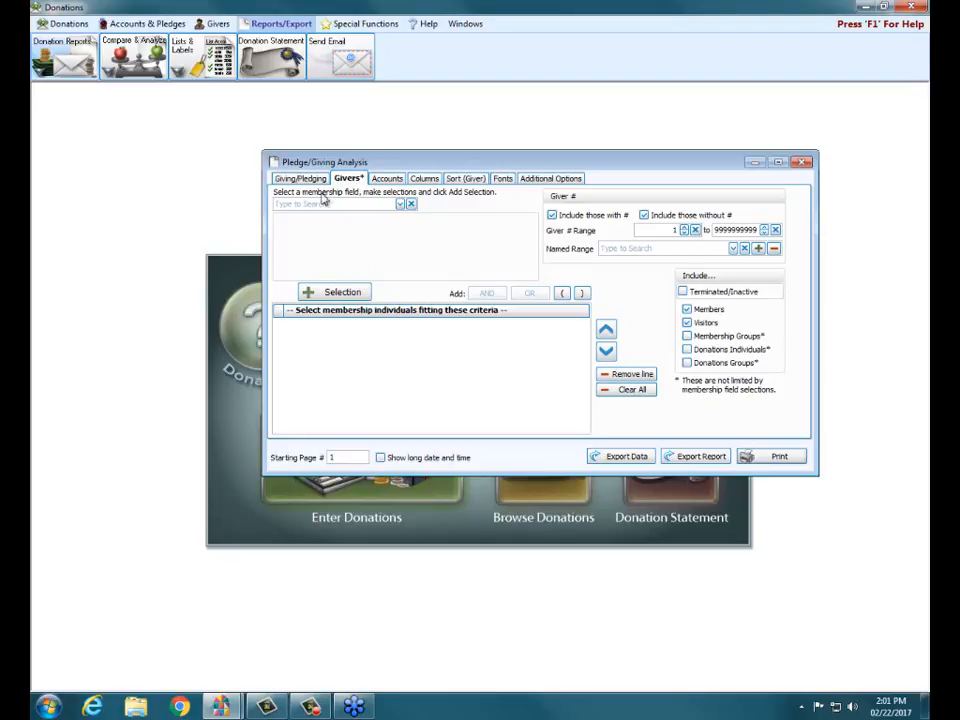
{"action": "left_click", "coordinate": [402, 204]}
{"action": "left_click", "coordinate": [404, 205]}
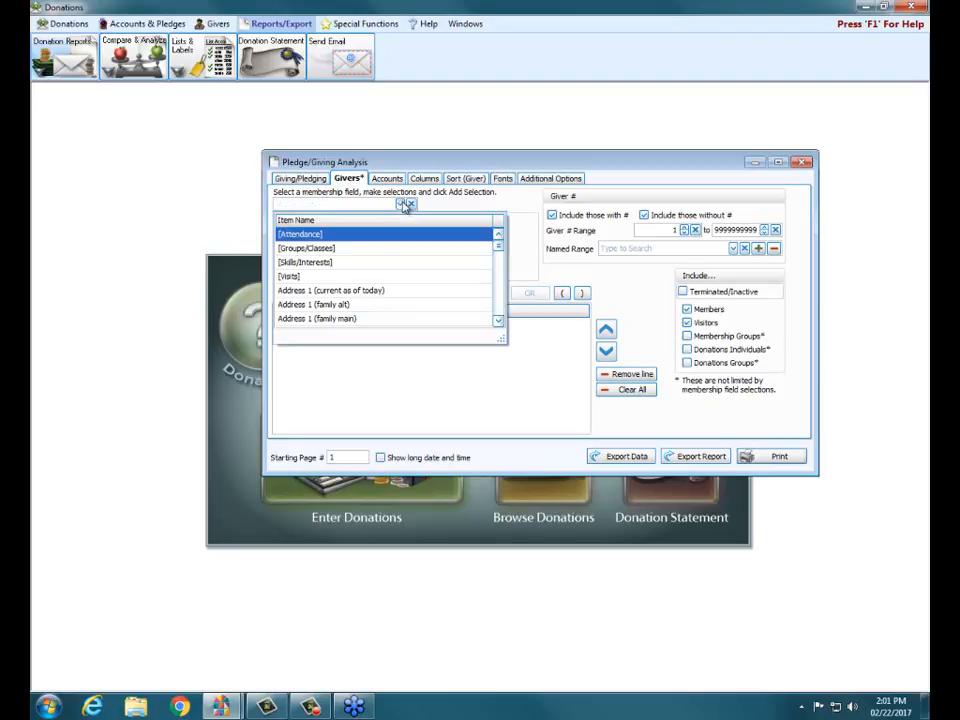
{"action": "left_click_drag", "start_coordinate": [497, 248], "coordinate": [500, 263]}
{"action": "scroll", "coordinate": [500, 263], "scroll_direction": "down", "scroll_amount": 1}
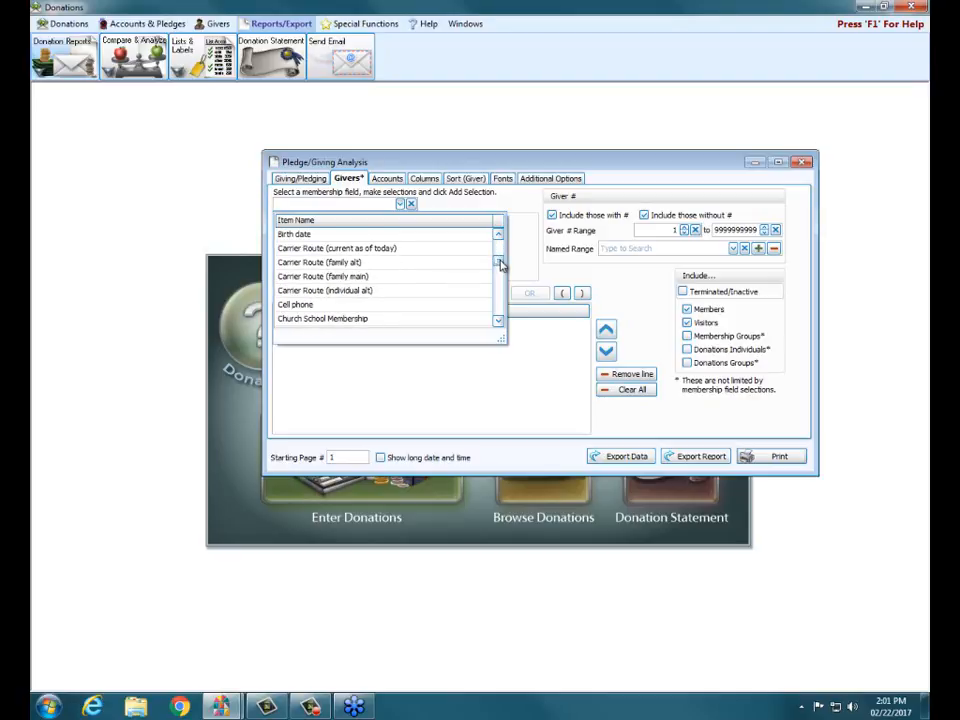
{"action": "left_click_drag", "start_coordinate": [500, 263], "coordinate": [499, 300]}
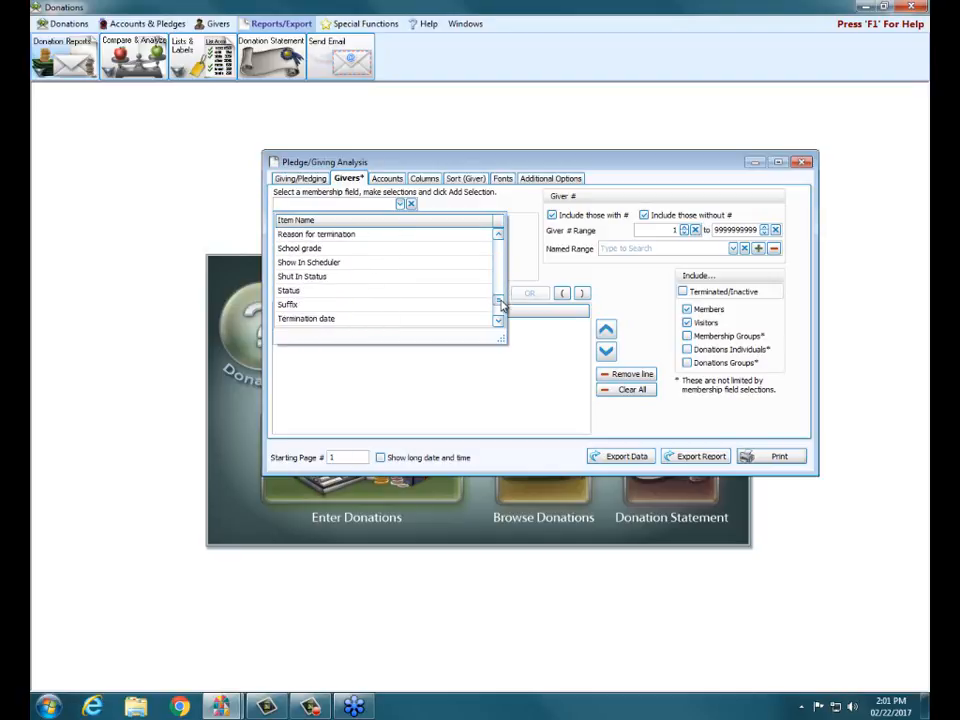
{"action": "left_click", "coordinate": [303, 292]}
{"action": "left_click", "coordinate": [281, 235]}
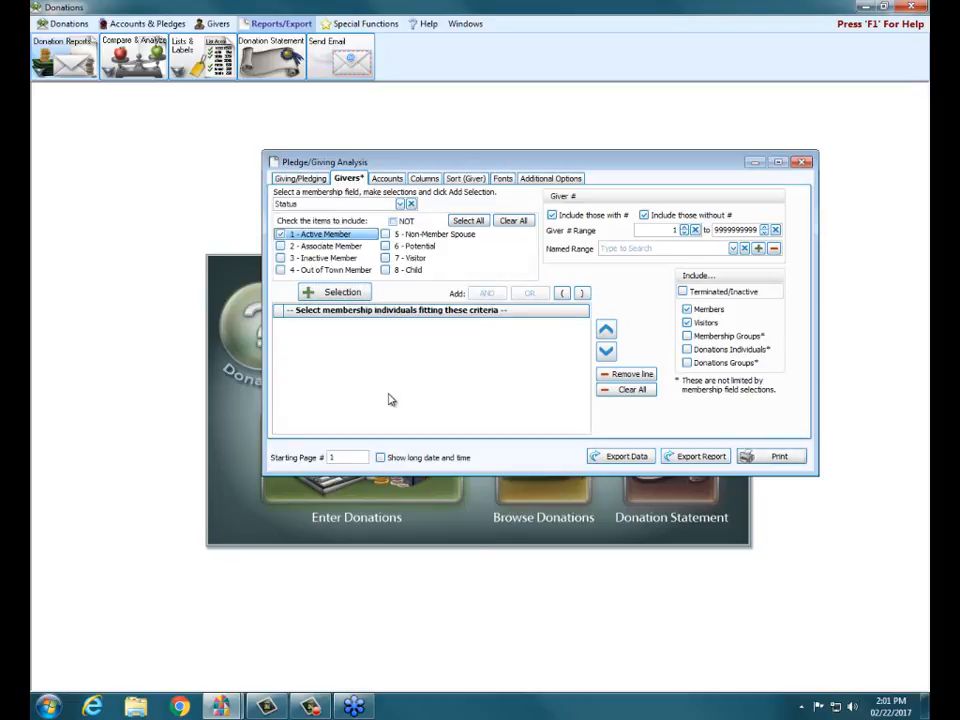
{"action": "left_click", "coordinate": [325, 293]}
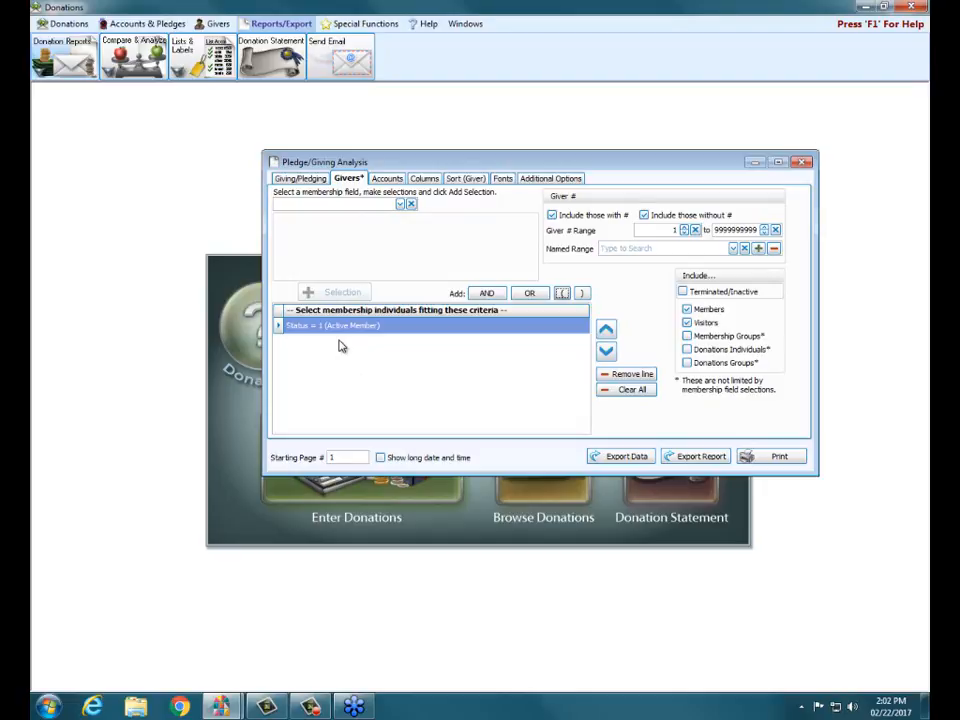
{"action": "left_click", "coordinate": [626, 375]}
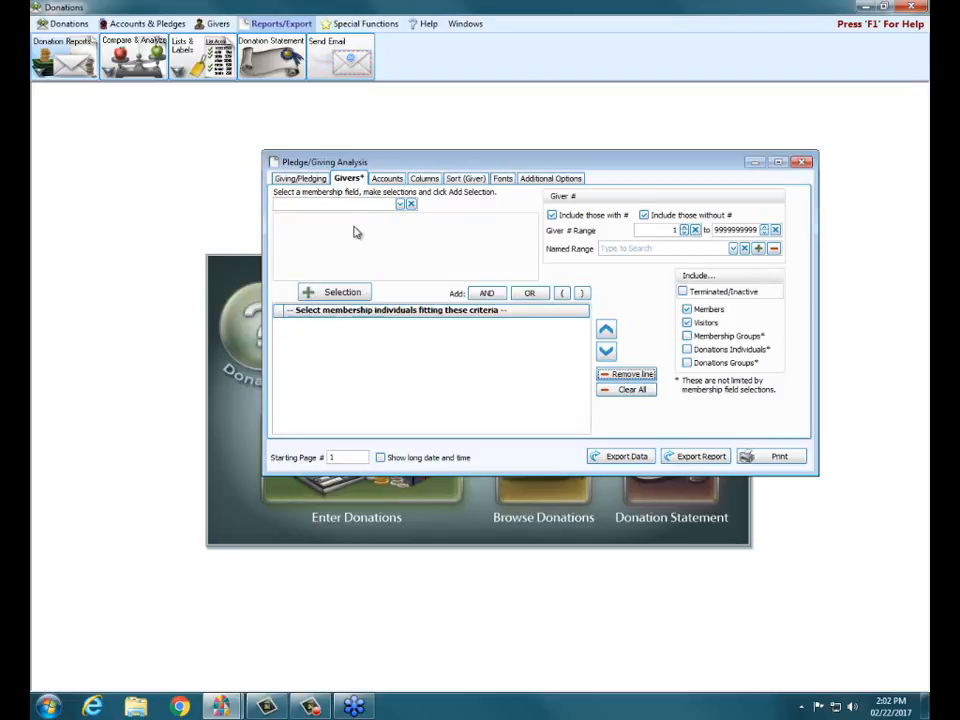
Include Donations Individuals and Donations Groups, along with members and visitors, in the report's givers.
{"action": "left_click", "coordinate": [687, 322]}
{"action": "left_click", "coordinate": [674, 230]}
{"action": "type", "text": "1"}
{"action": "left_click", "coordinate": [687, 309]}
{"action": "left_click", "coordinate": [715, 352]}
{"action": "left_click", "coordinate": [720, 363]}
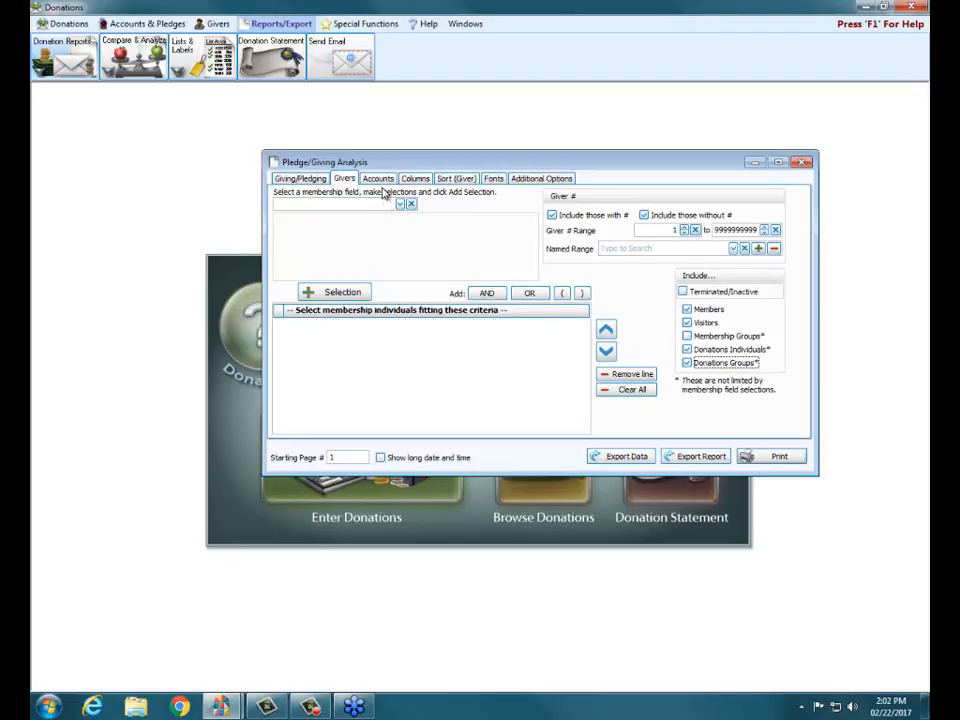
Try restricting the report to account 101 - General fund, and remove it from the selected accounts.
{"action": "left_click", "coordinate": [380, 180]}
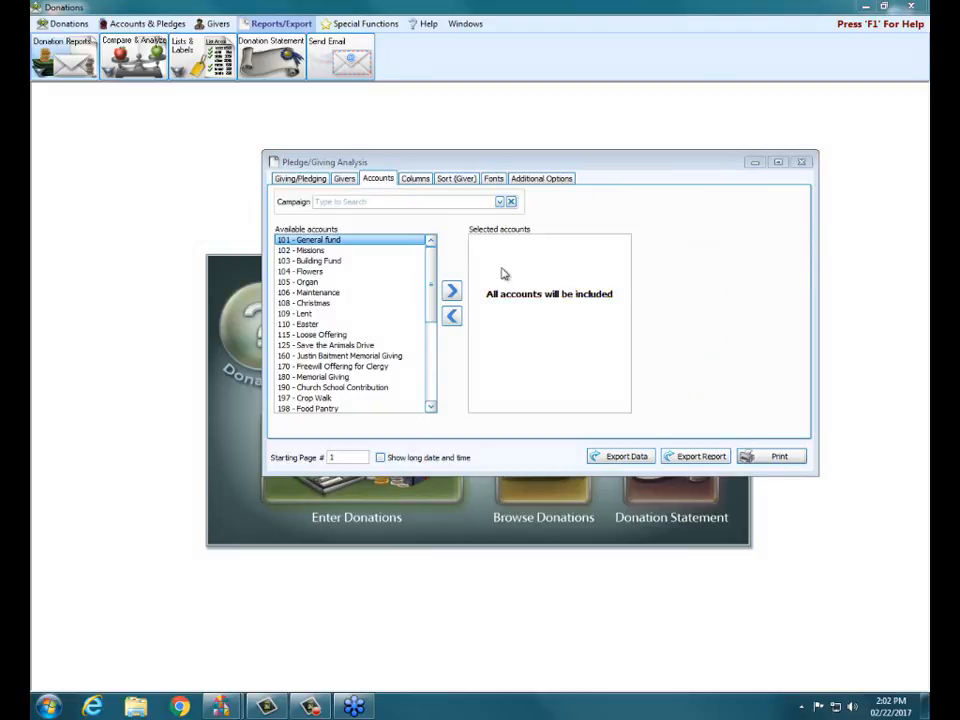
{"action": "left_click", "coordinate": [316, 242]}
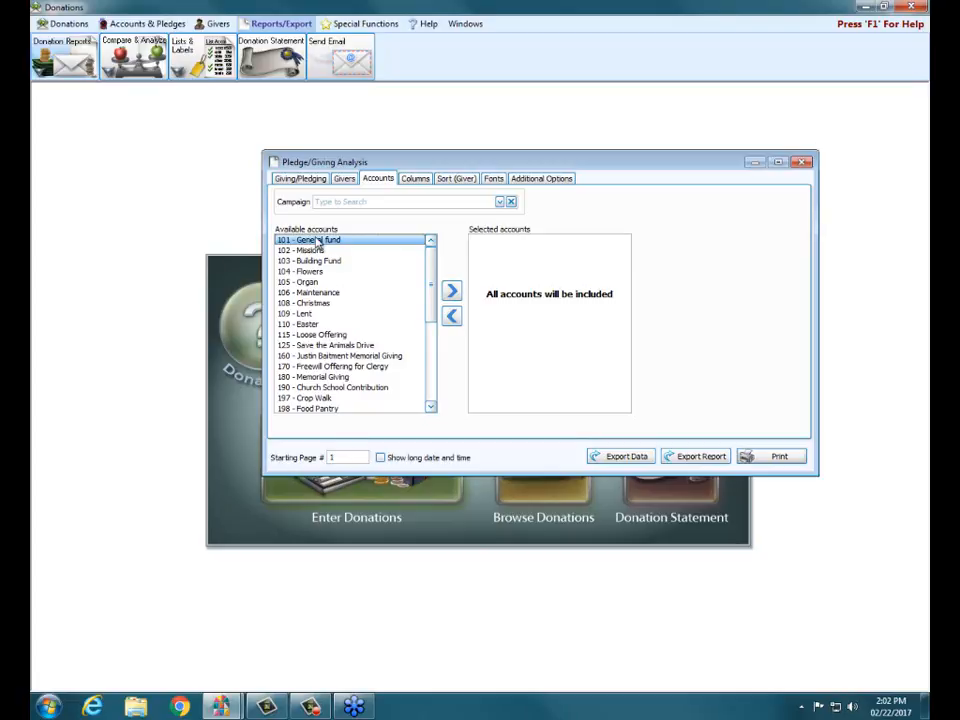
{"action": "left_click", "coordinate": [452, 292]}
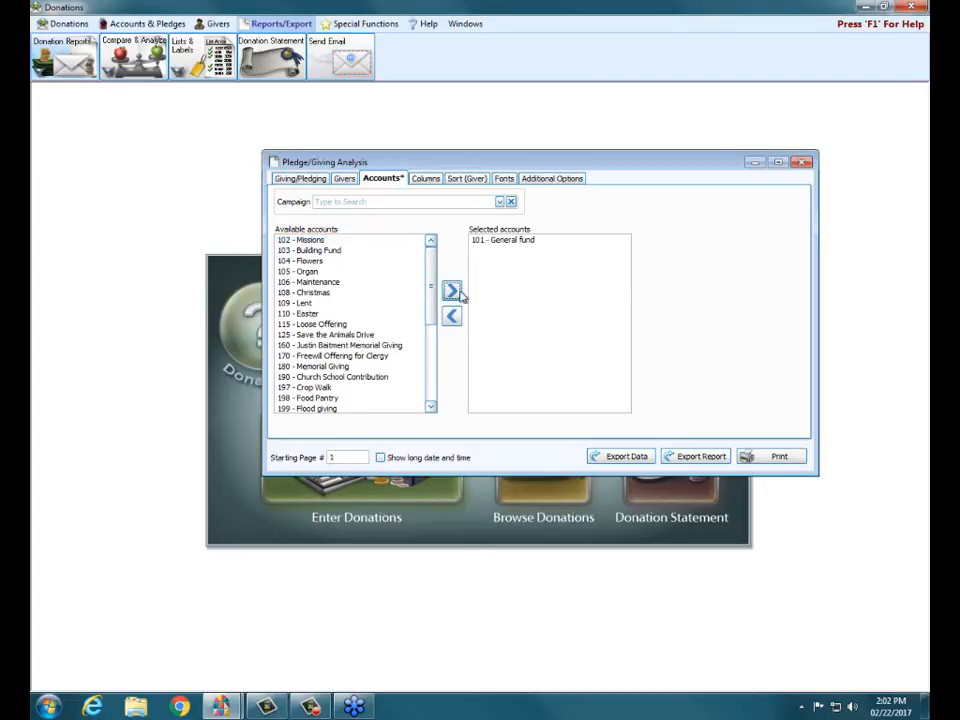
{"action": "left_click", "coordinate": [516, 243]}
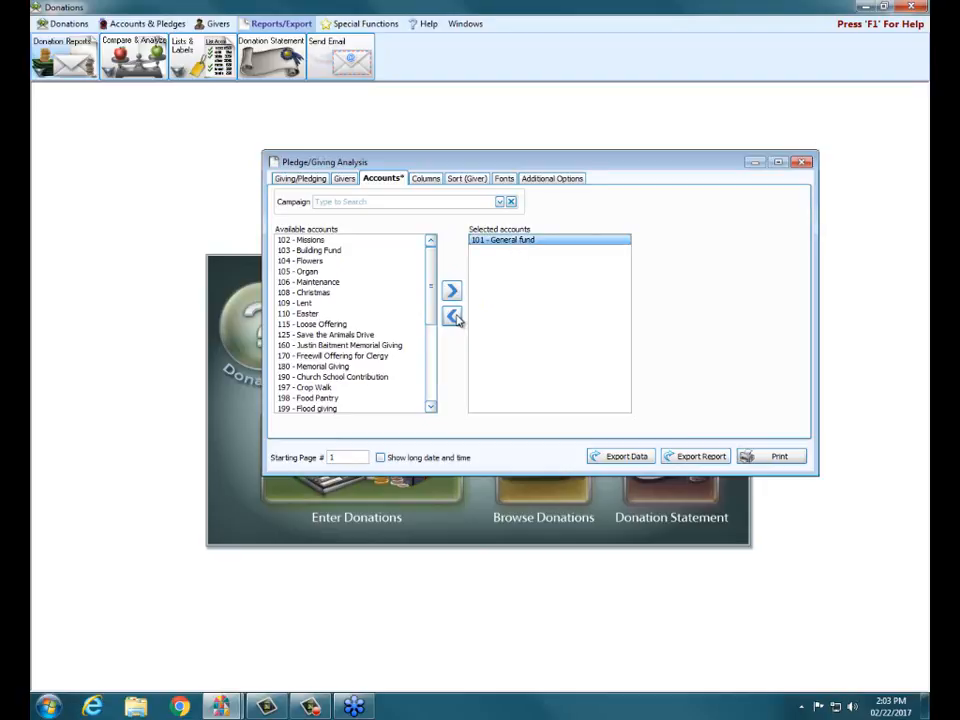
{"action": "left_click", "coordinate": [452, 316]}
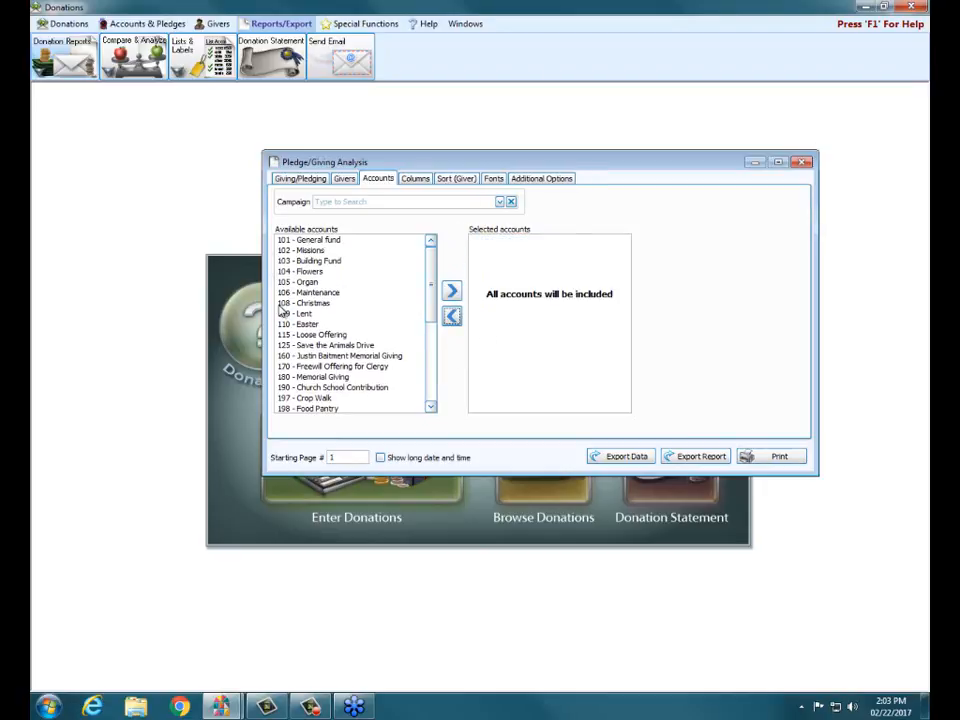
Review the columns available for the report and the visible ones, from Giver Name and Total Pledged through % and Over/Under.
{"action": "left_click", "coordinate": [415, 178]}
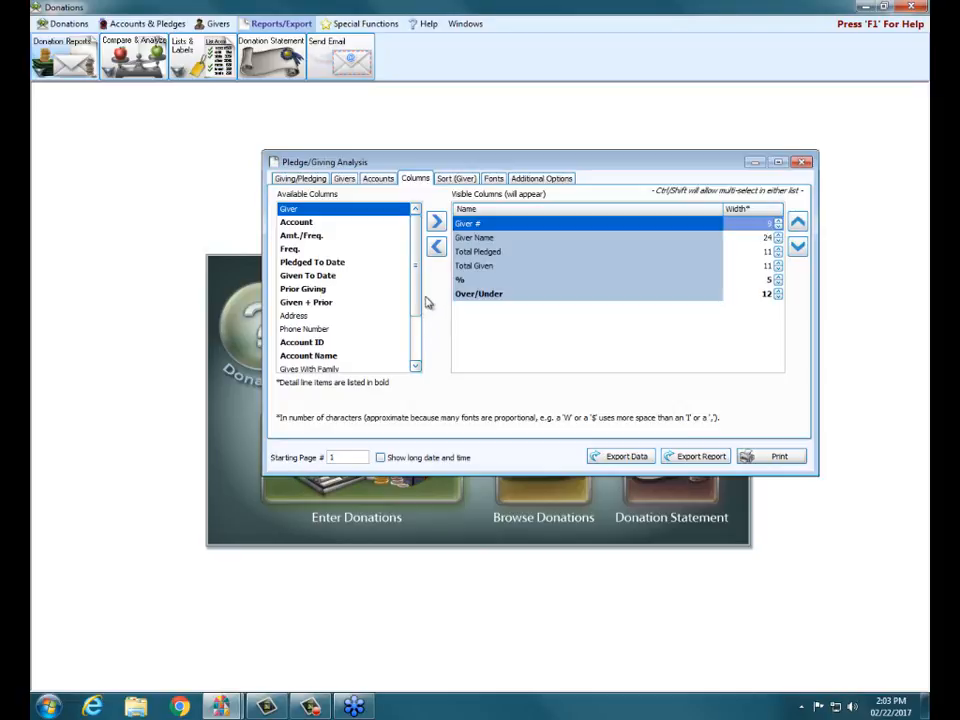
{"action": "scroll", "coordinate": [419, 311], "scroll_direction": "down", "scroll_amount": 2}
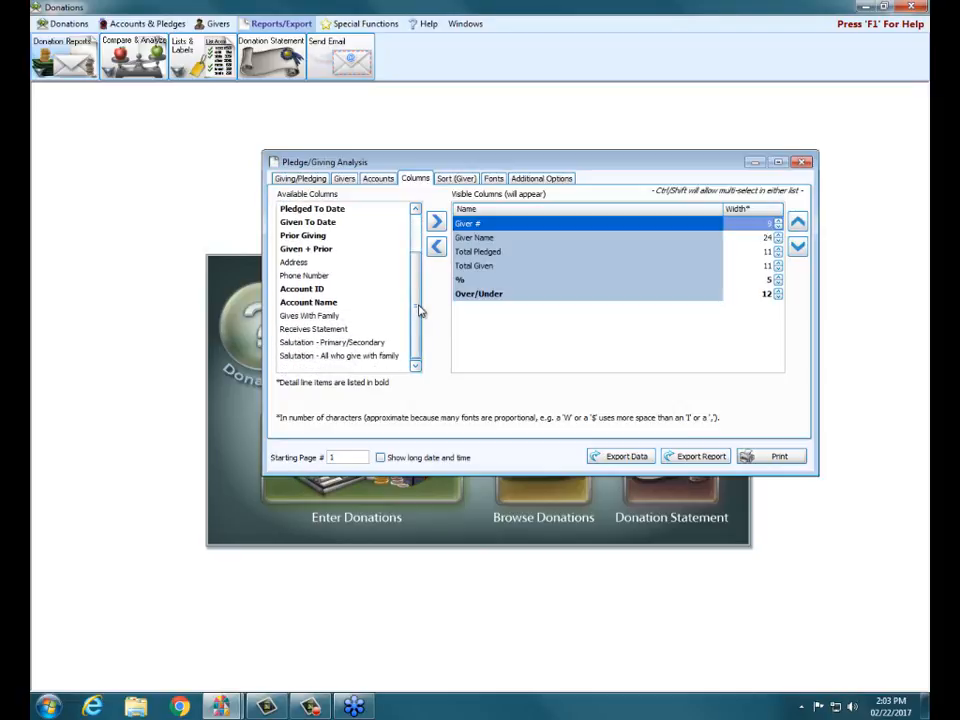
{"action": "left_click_drag", "start_coordinate": [419, 311], "coordinate": [418, 253]}
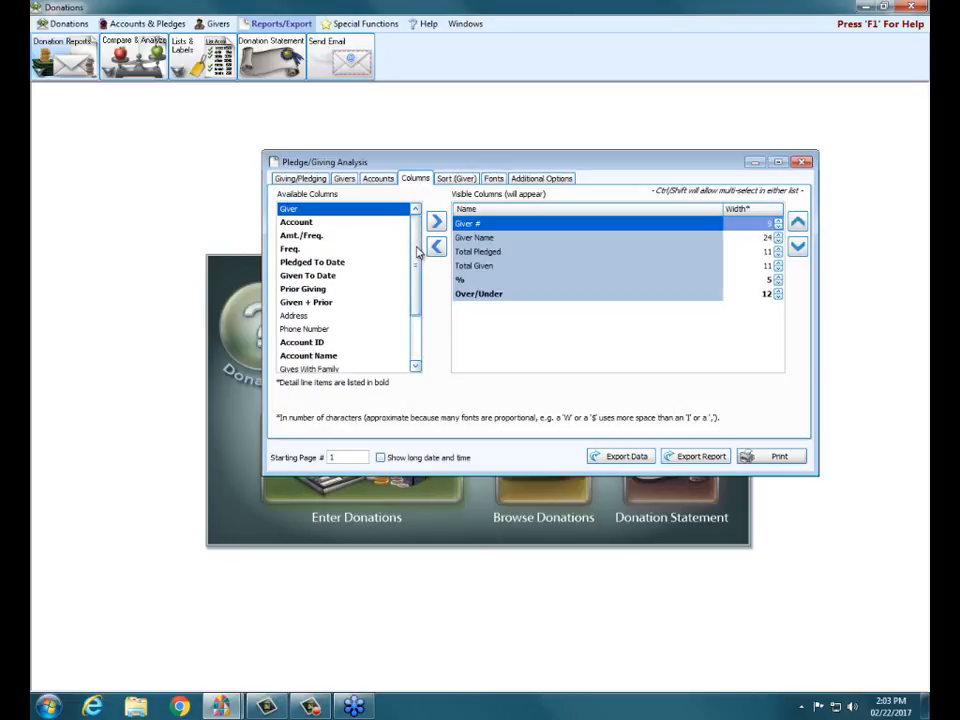
{"action": "left_click", "coordinate": [505, 238]}
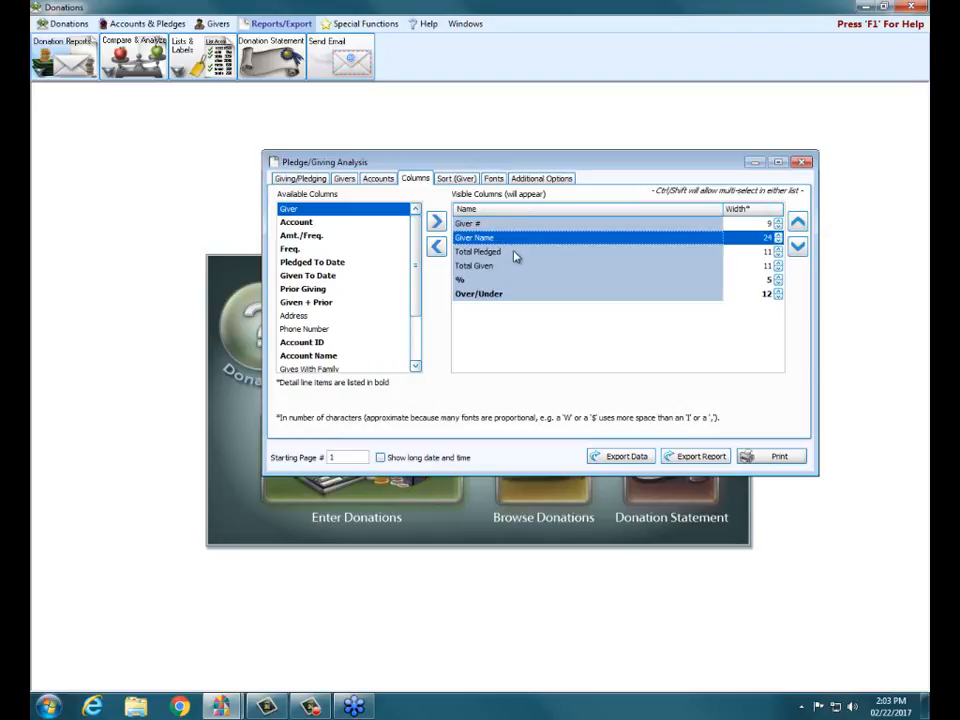
{"action": "left_click", "coordinate": [514, 252]}
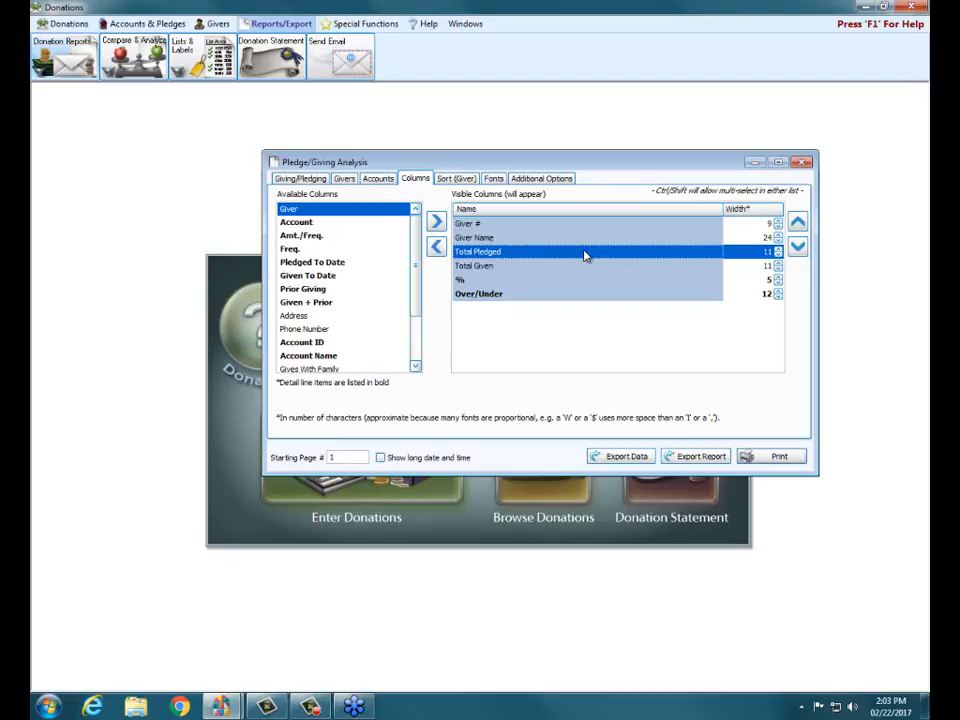
{"action": "left_click", "coordinate": [510, 265]}
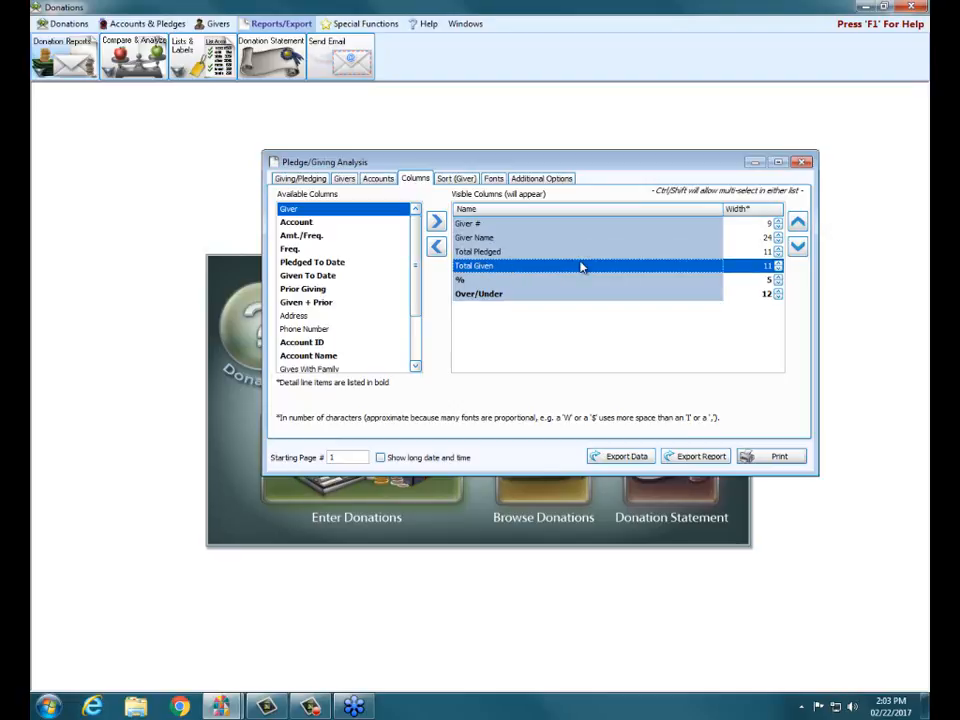
{"action": "left_click", "coordinate": [485, 281]}
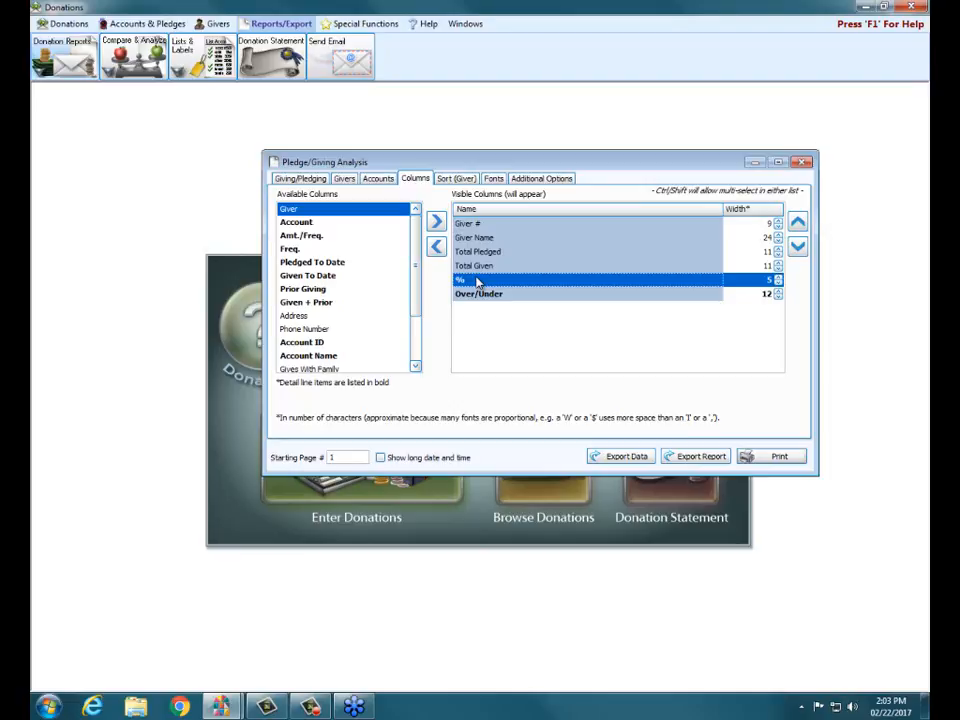
{"action": "left_click", "coordinate": [496, 294]}
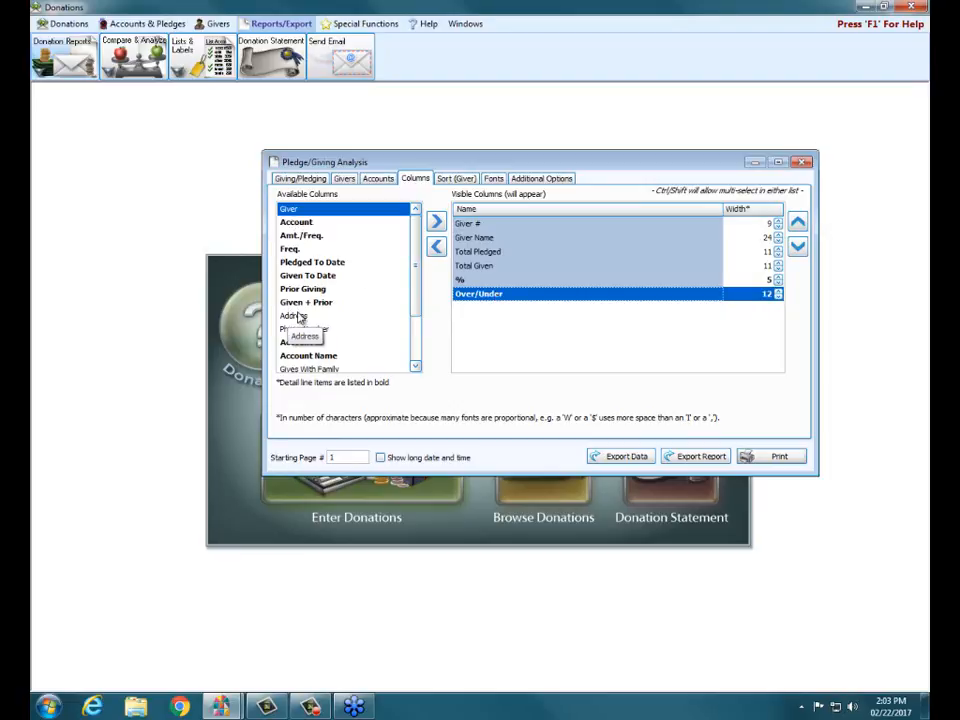
{"action": "scroll", "coordinate": [415, 305], "scroll_direction": "down", "scroll_amount": 2}
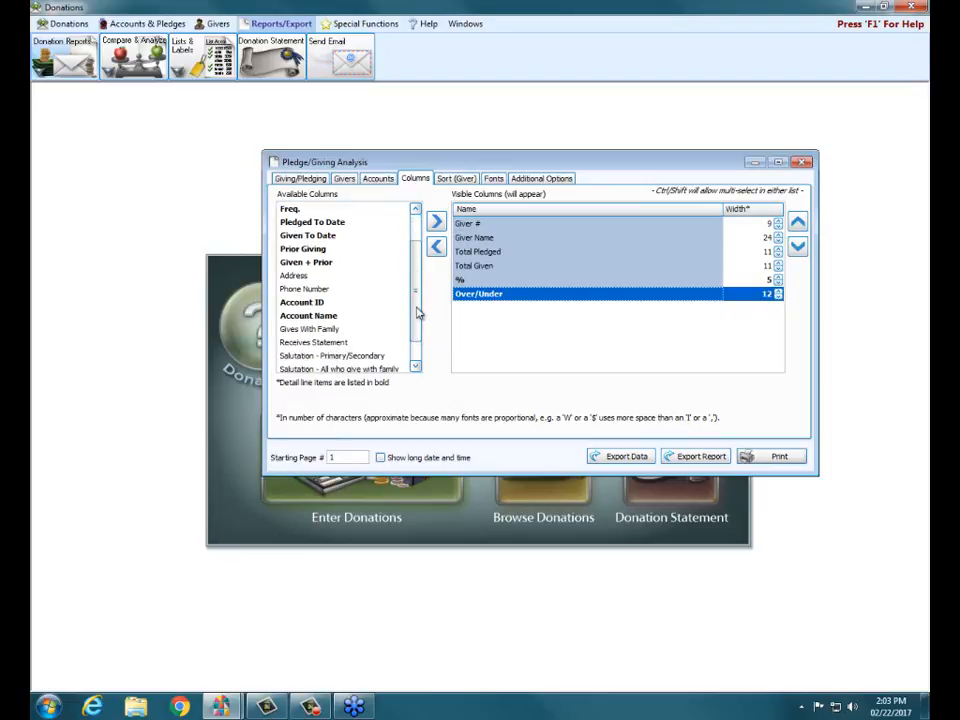
Sort the report by Giver Name in ascending order as the first sort field.
{"action": "left_click_drag", "start_coordinate": [417, 319], "coordinate": [420, 269]}
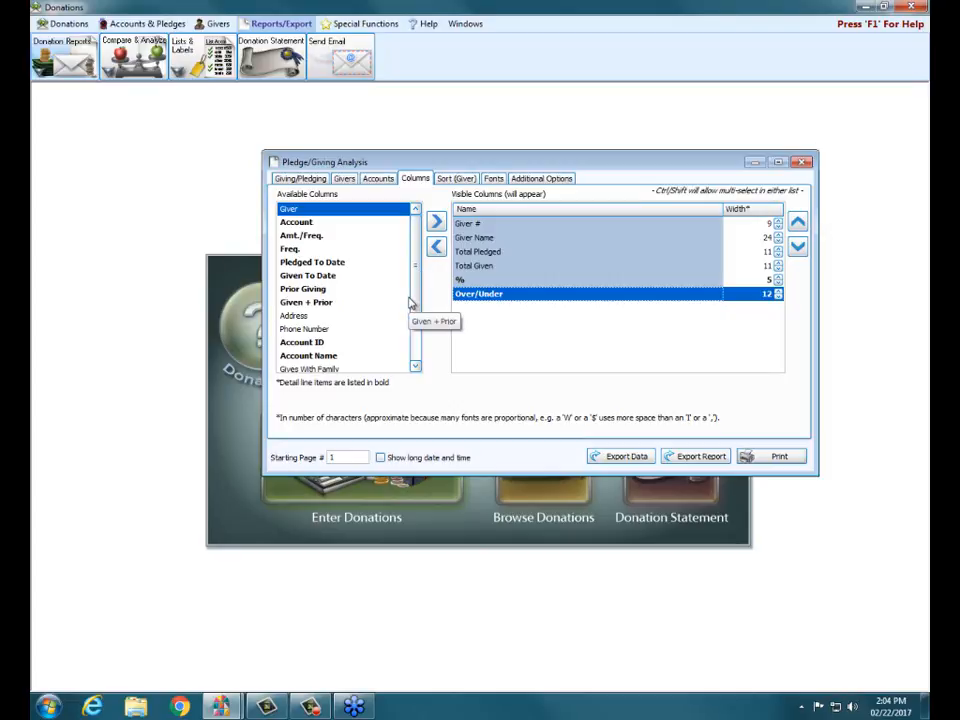
{"action": "left_click", "coordinate": [461, 181]}
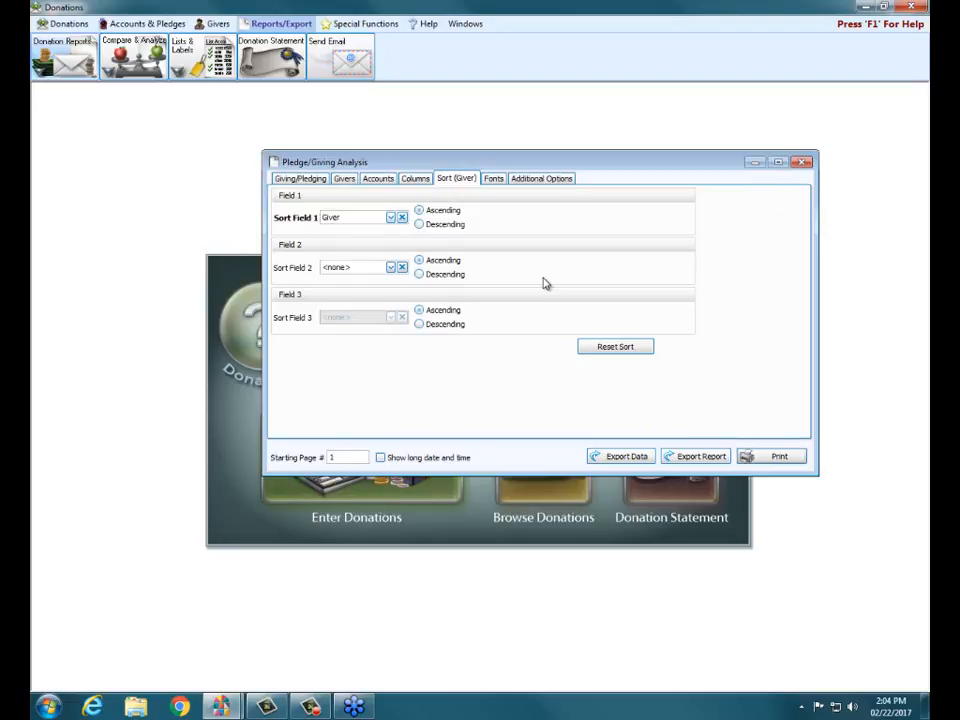
{"action": "left_click", "coordinate": [391, 218]}
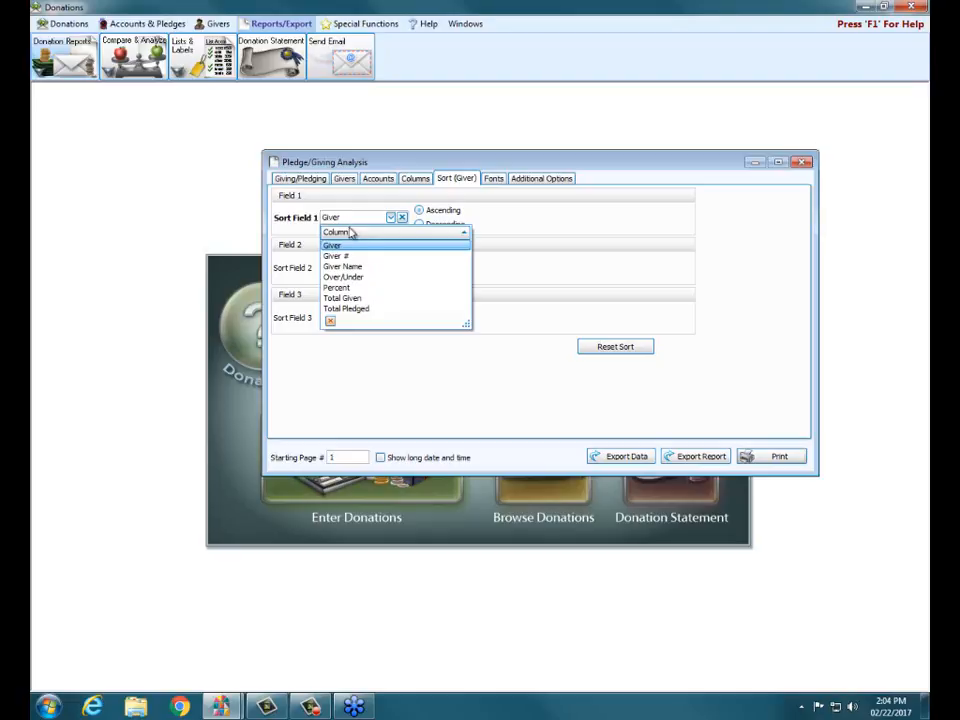
{"action": "left_click", "coordinate": [343, 266]}
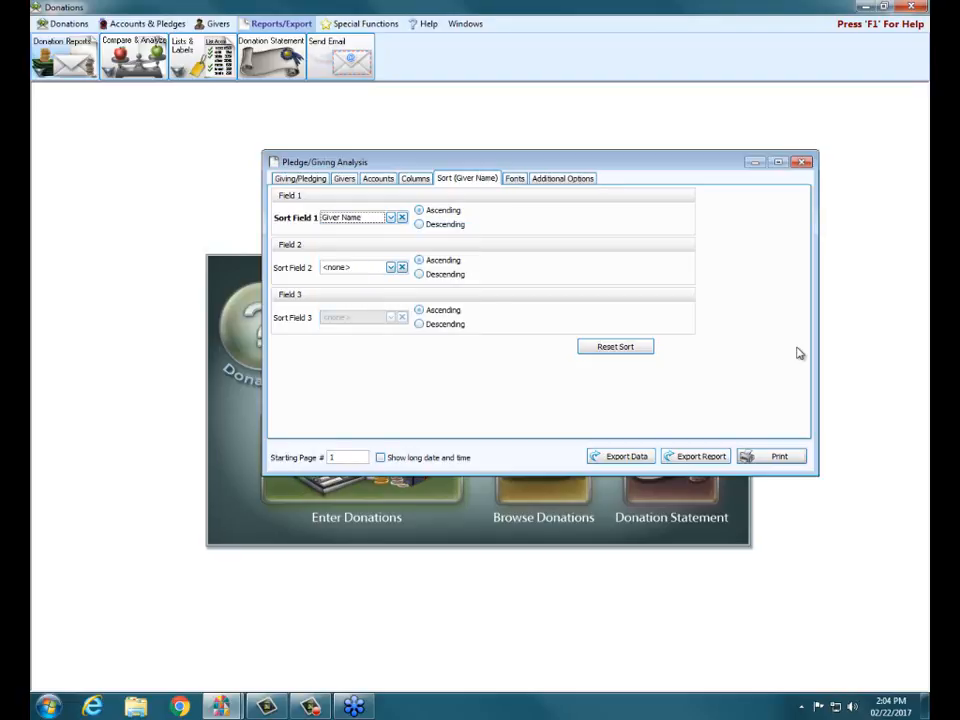
Look over the report's fonts and include the [V] and [D] indicators.
{"action": "left_click", "coordinate": [517, 180]}
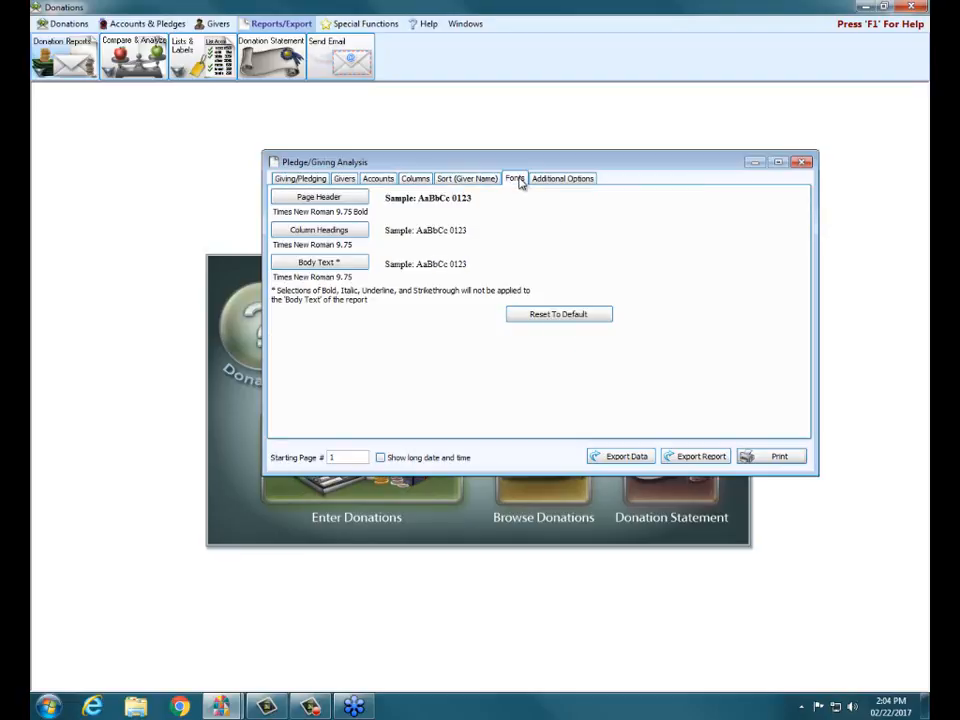
{"action": "left_click", "coordinate": [561, 182]}
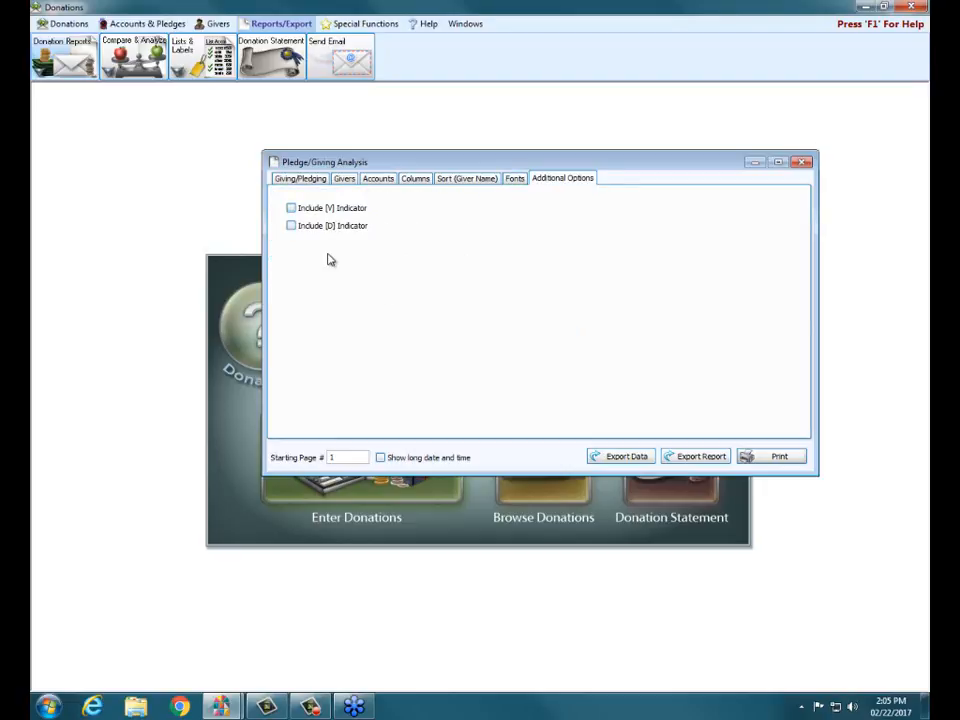
{"action": "left_click", "coordinate": [327, 208]}
{"action": "left_click", "coordinate": [327, 226]}
Preview the Pledge/Giving Analysis report at page width and close the preview.
{"action": "left_click", "coordinate": [765, 457]}
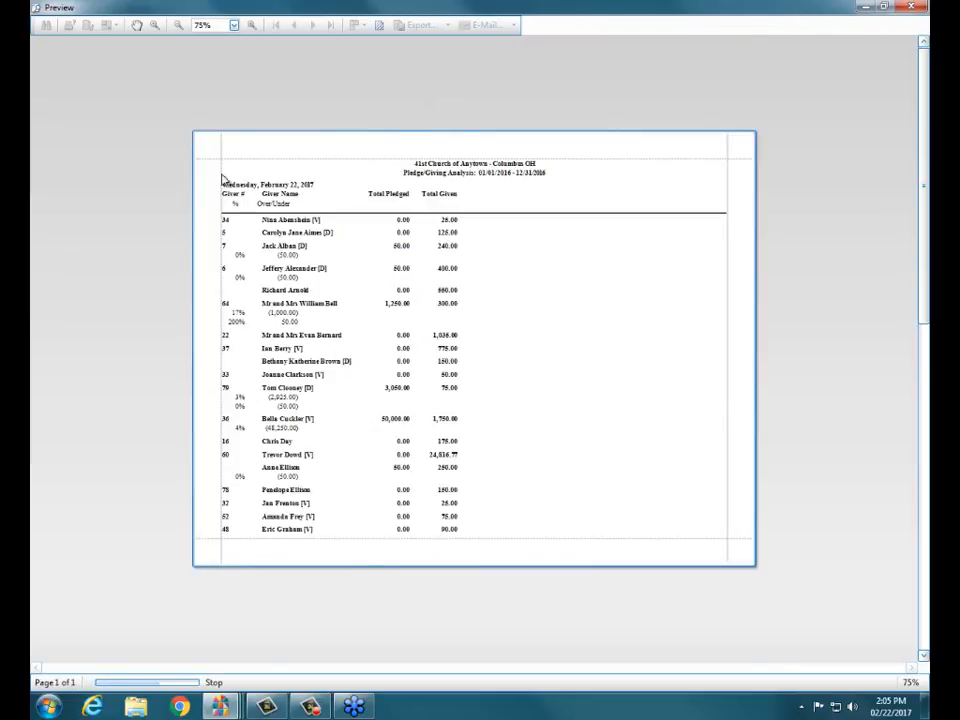
{"action": "left_click", "coordinate": [232, 26]}
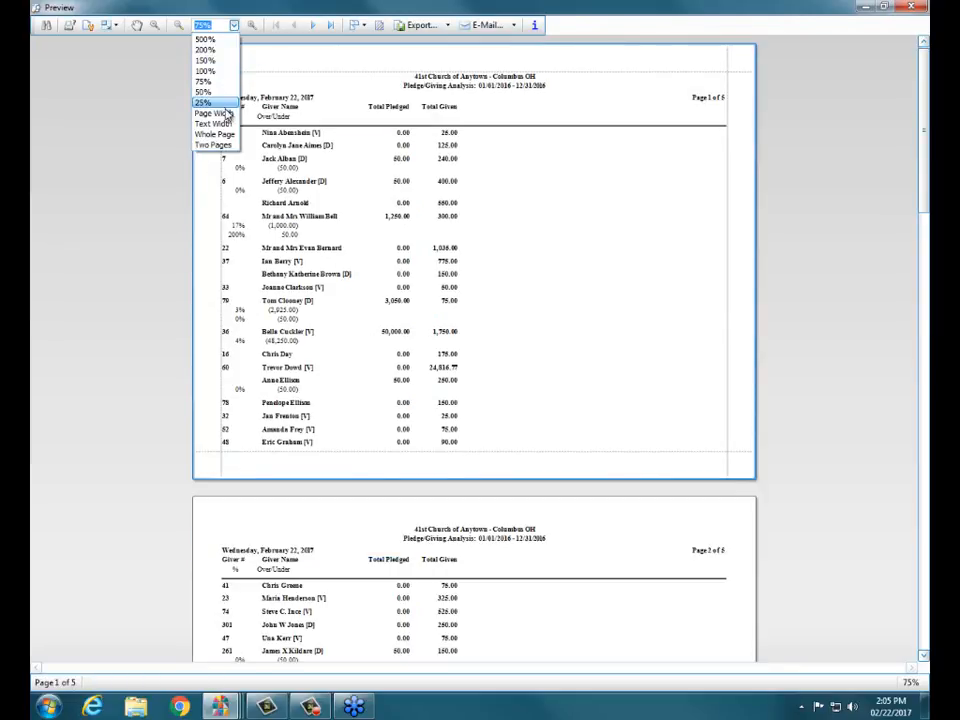
{"action": "left_click", "coordinate": [225, 115]}
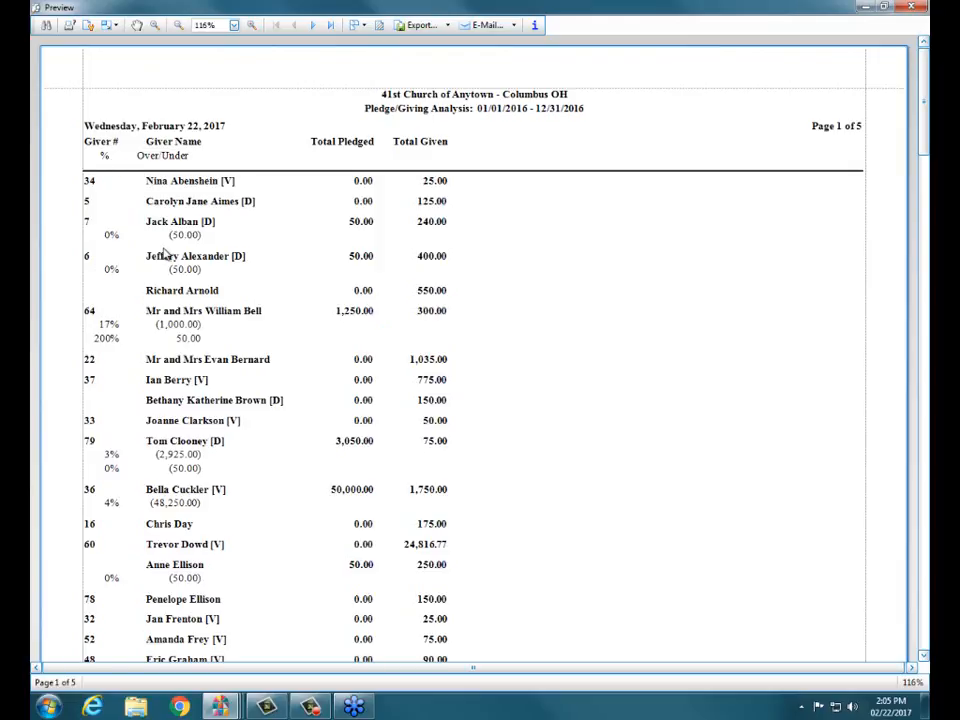
{"action": "left_click", "coordinate": [915, 8]}
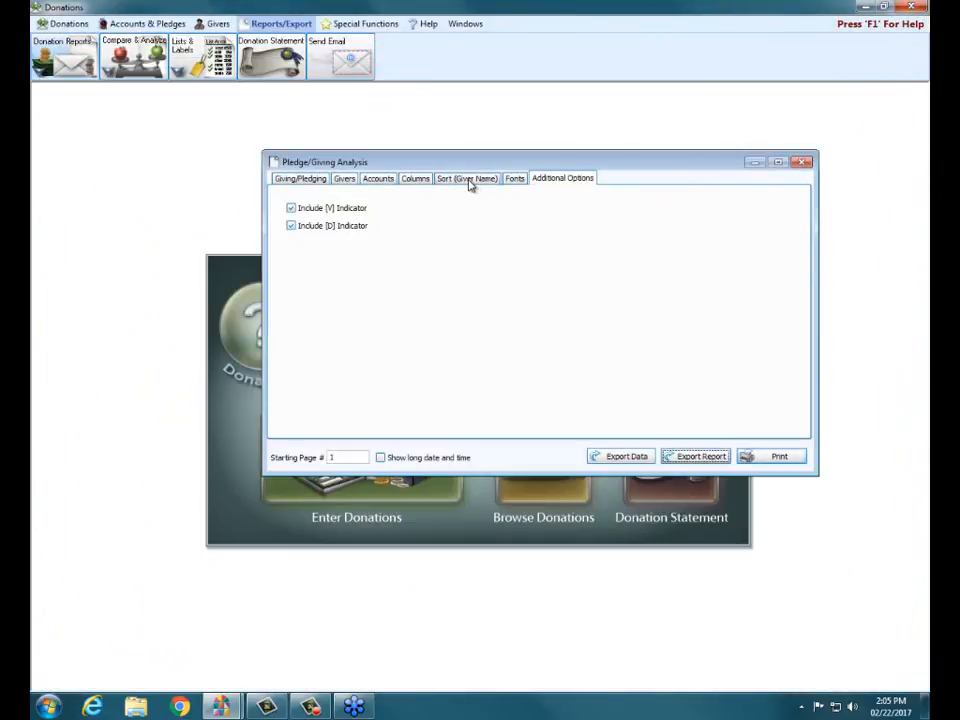
Set the width of the visible Giver Name column to 14 characters.
{"action": "left_click", "coordinate": [415, 178]}
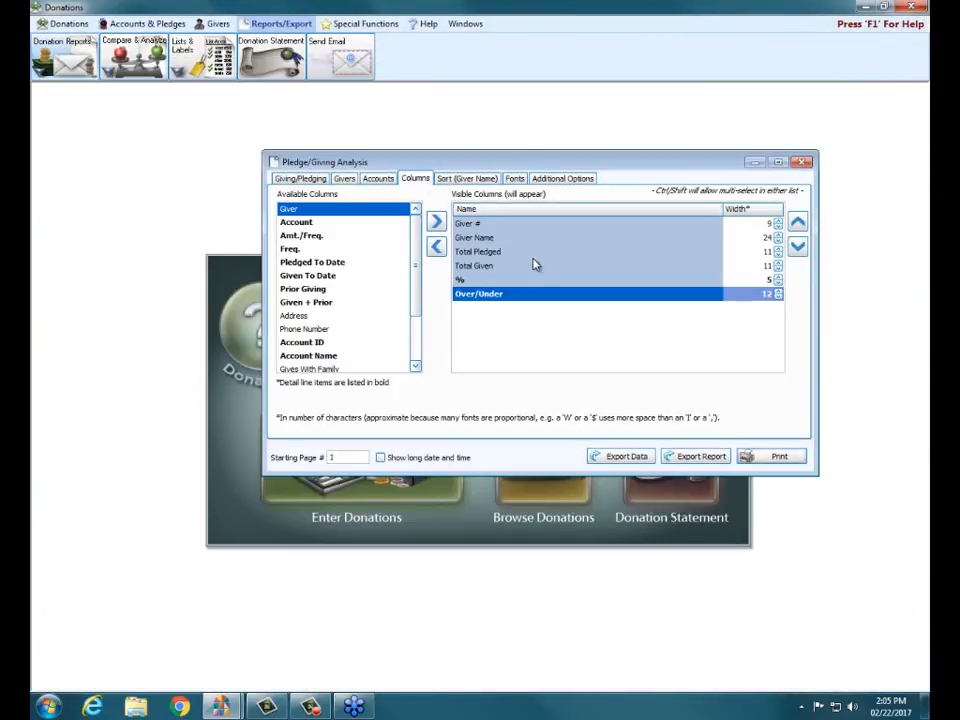
{"action": "left_click", "coordinate": [752, 238]}
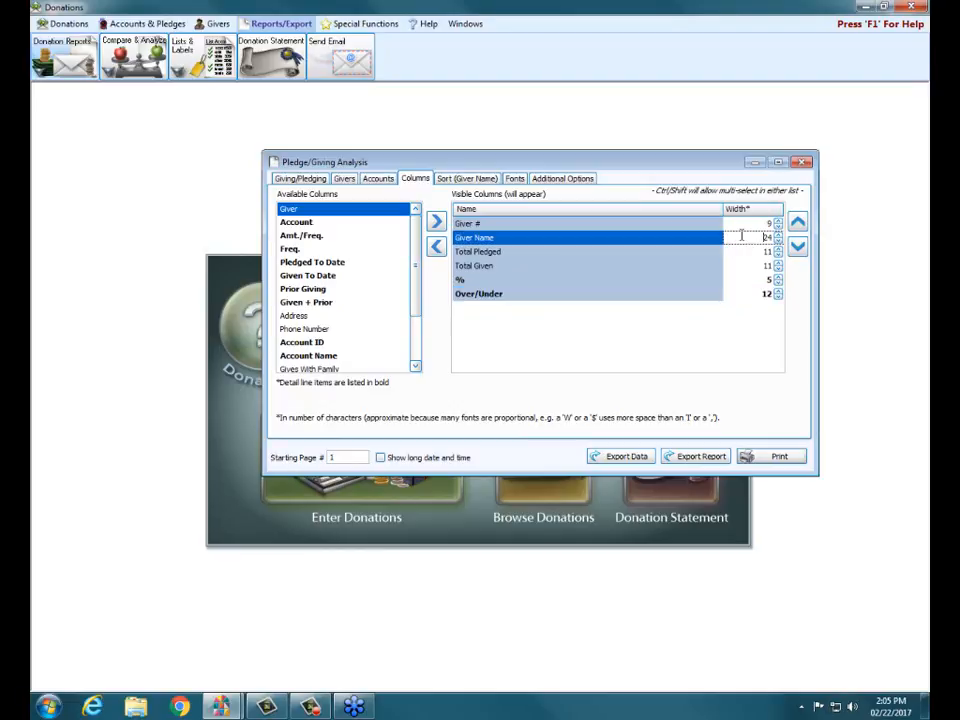
{"action": "left_click", "coordinate": [778, 242]}
{"action": "left_click", "coordinate": [778, 242]}
{"action": "left_click", "coordinate": [778, 242]}
{"action": "left_click", "coordinate": [778, 242]}
{"action": "left_click", "coordinate": [778, 242]}
{"action": "left_click", "coordinate": [778, 242]}
Set the widths of the Total Pledged, Total Given and Over/Under columns to 9 characters each.
{"action": "left_click", "coordinate": [779, 256]}
{"action": "left_click", "coordinate": [779, 256]}
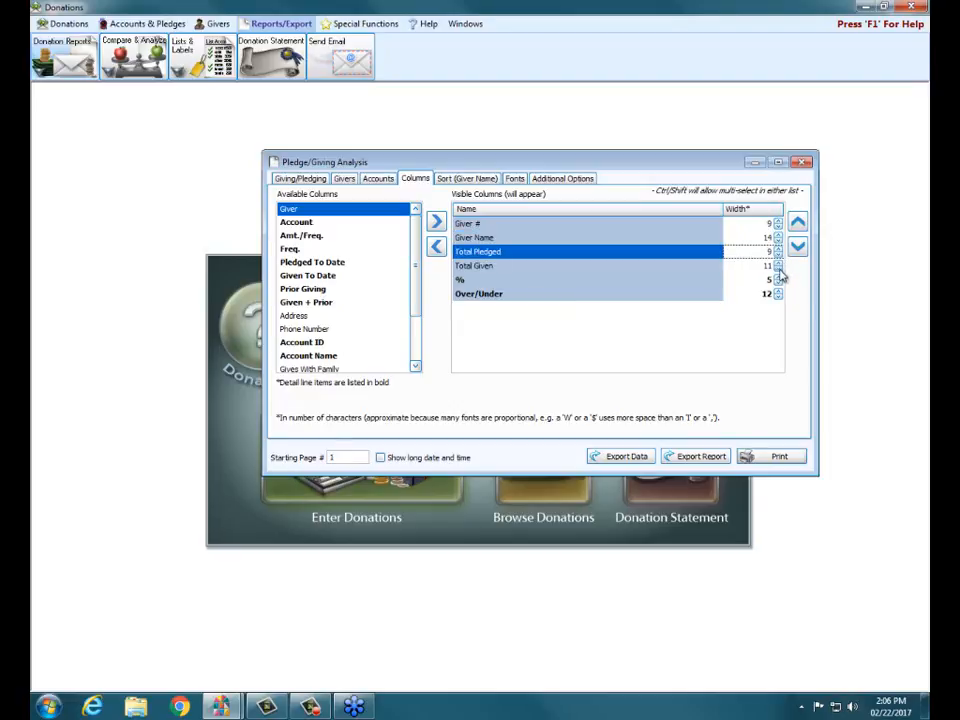
{"action": "left_click", "coordinate": [780, 269]}
{"action": "left_click", "coordinate": [780, 269]}
{"action": "left_click", "coordinate": [779, 297]}
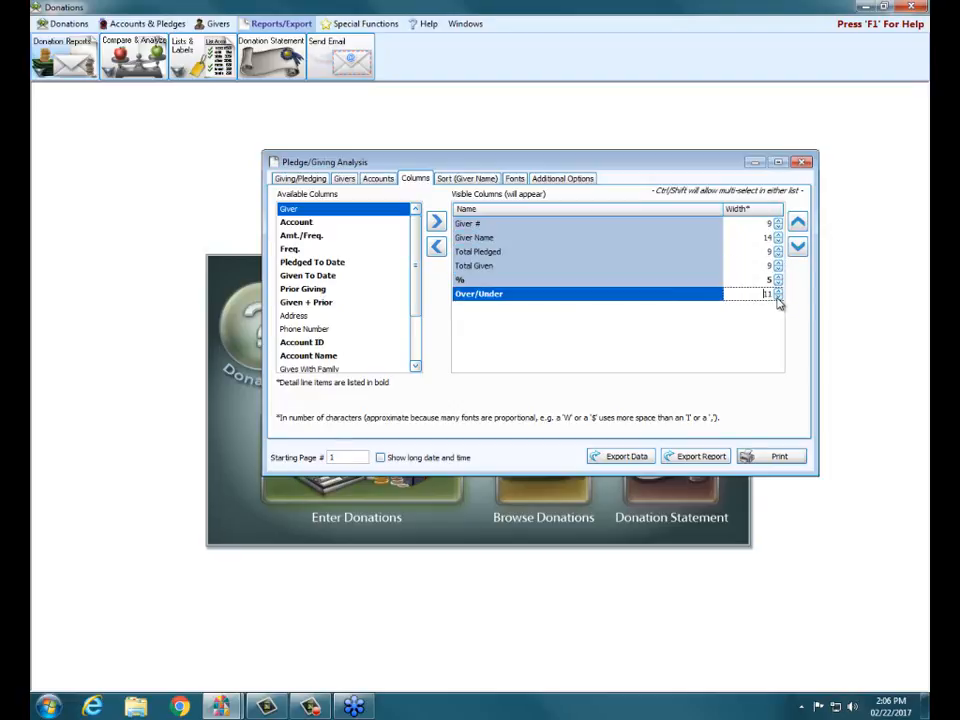
{"action": "left_click", "coordinate": [779, 297]}
{"action": "left_click", "coordinate": [779, 297]}
{"action": "left_click", "coordinate": [579, 243]}
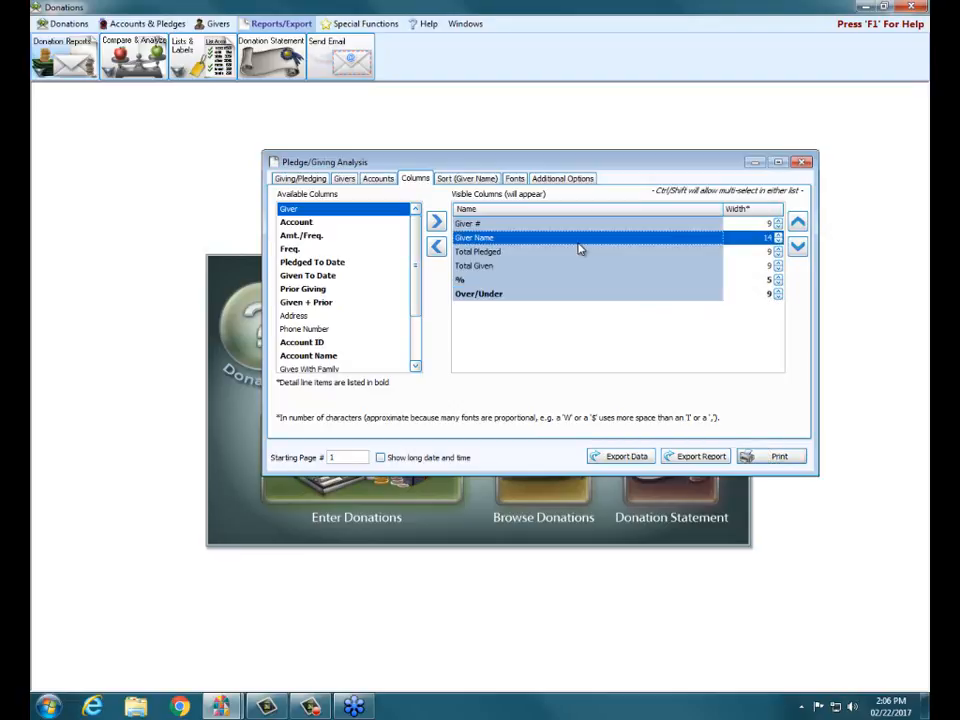
Remove the % and Over/Under columns from the report's visible columns.
{"action": "left_click", "coordinate": [471, 282]}
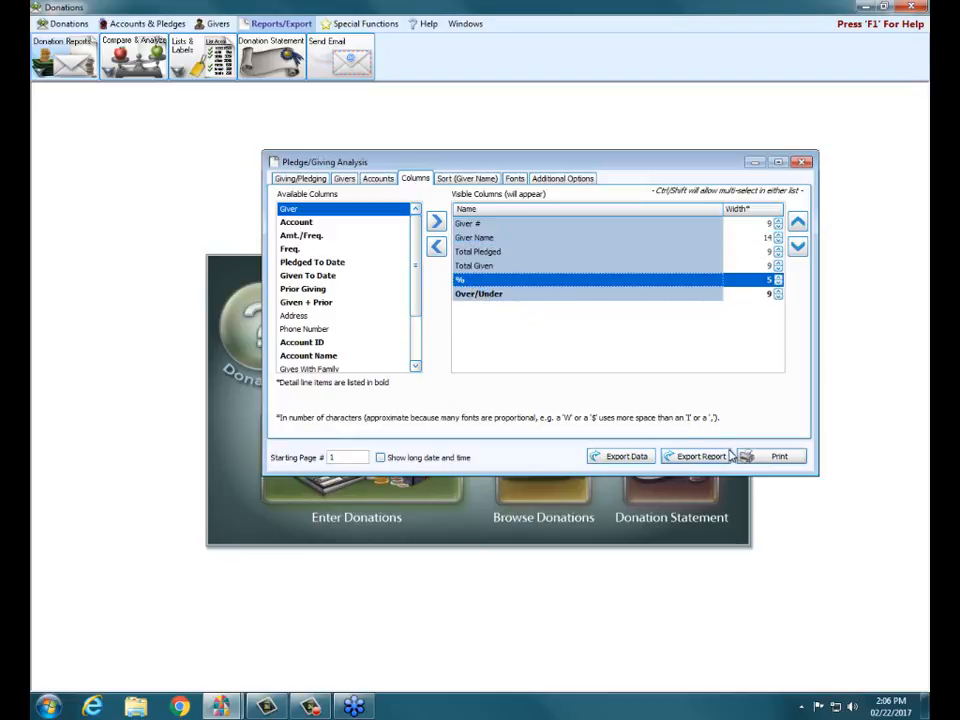
{"action": "left_click", "coordinate": [628, 455]}
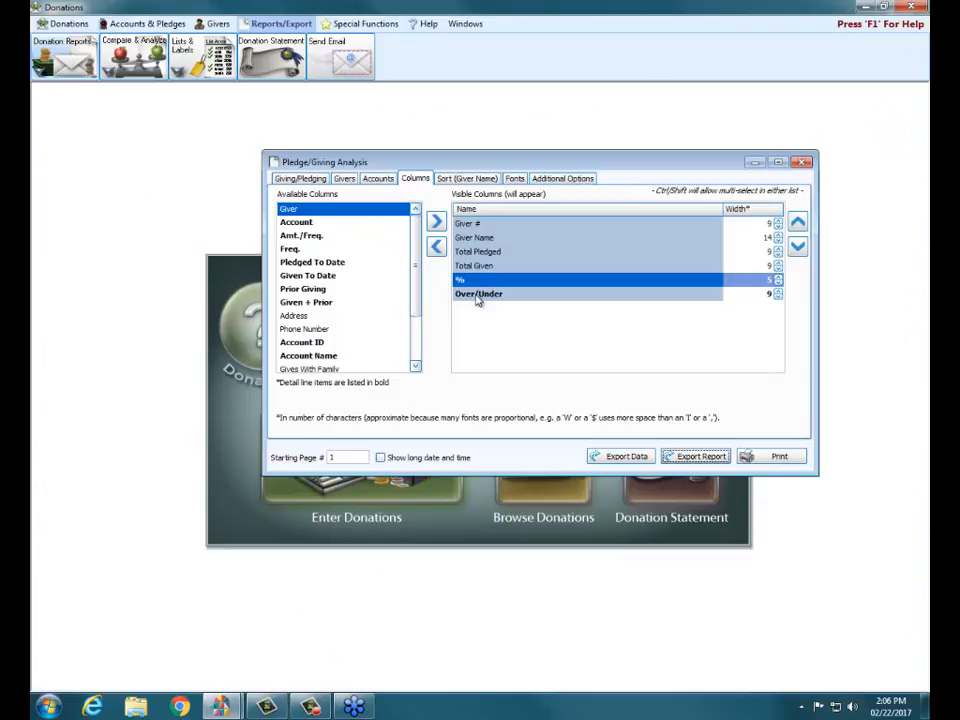
{"action": "left_click", "coordinate": [439, 251]}
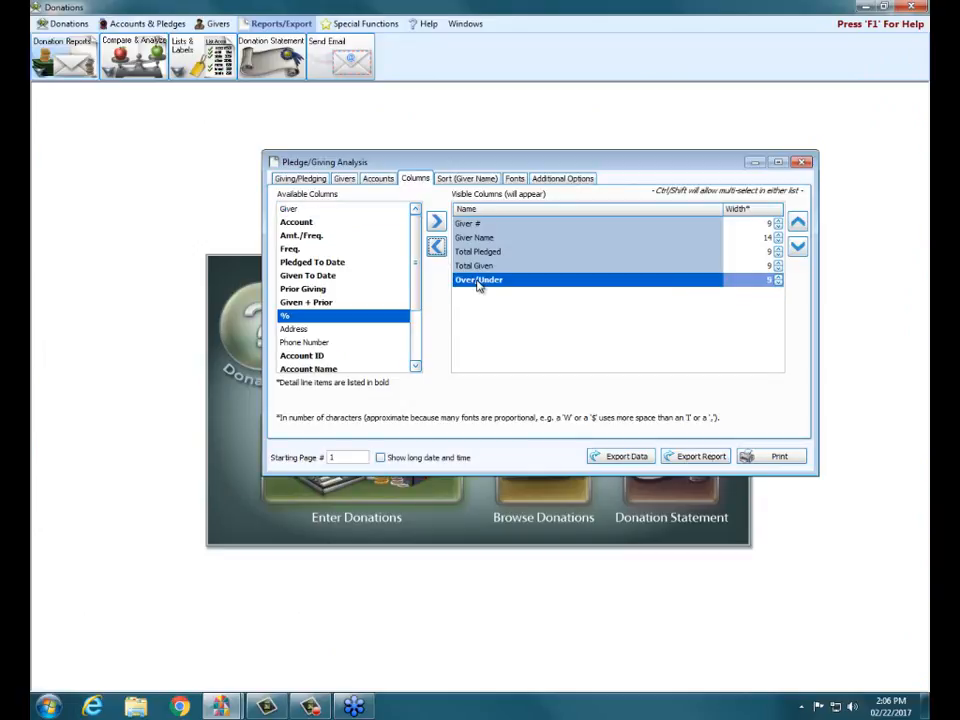
{"action": "left_click", "coordinate": [437, 249]}
Examine which available columns are bold detail line items, comparing them with the visible Total Pledged and Total Given columns.
{"action": "left_click", "coordinate": [297, 225]}
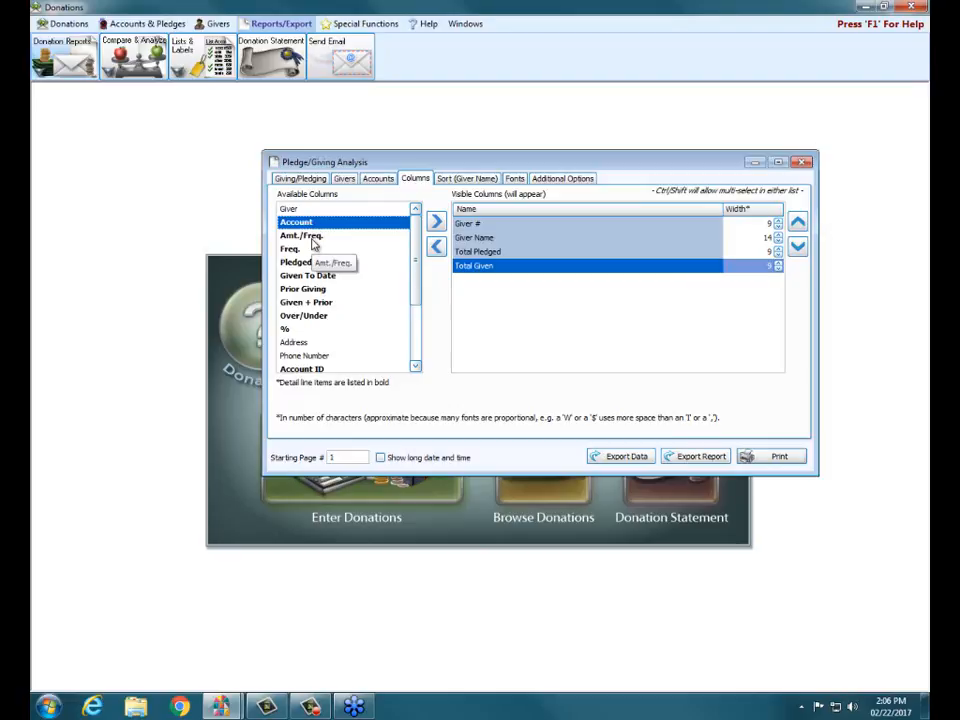
{"action": "left_click", "coordinate": [296, 318]}
{"action": "left_click", "coordinate": [294, 330]}
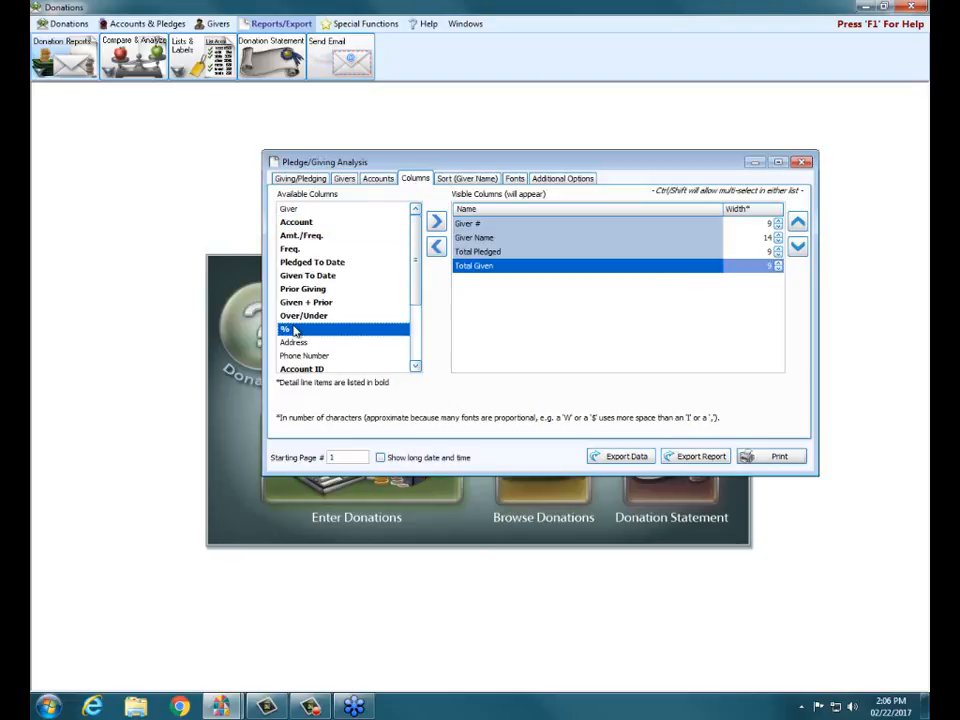
{"action": "scroll", "coordinate": [416, 296], "scroll_direction": "down", "scroll_amount": 2}
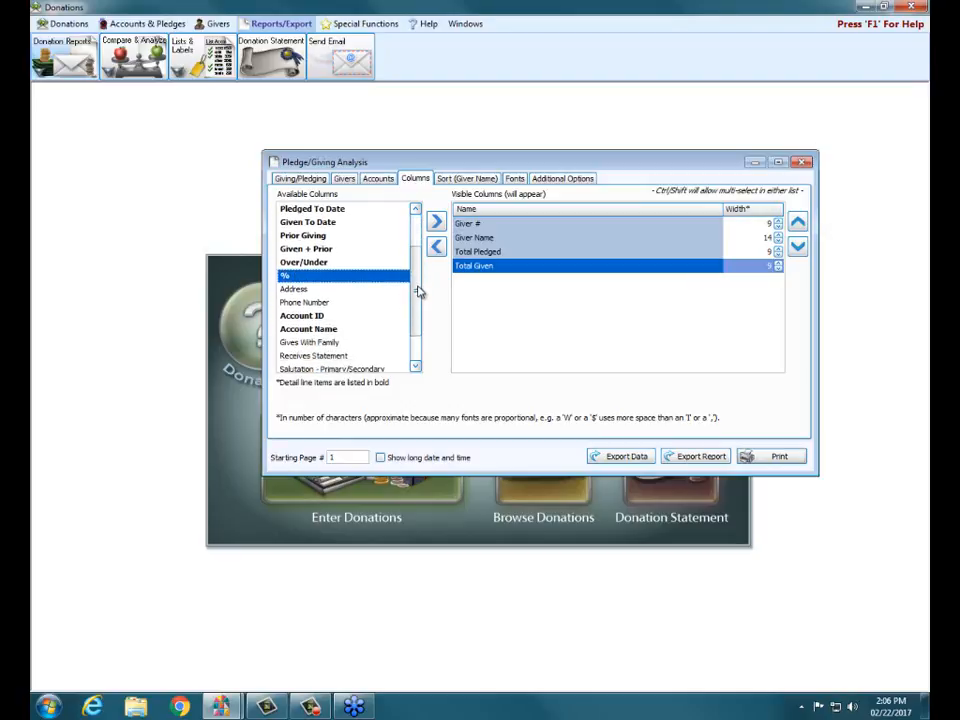
{"action": "left_click_drag", "start_coordinate": [419, 296], "coordinate": [414, 245]}
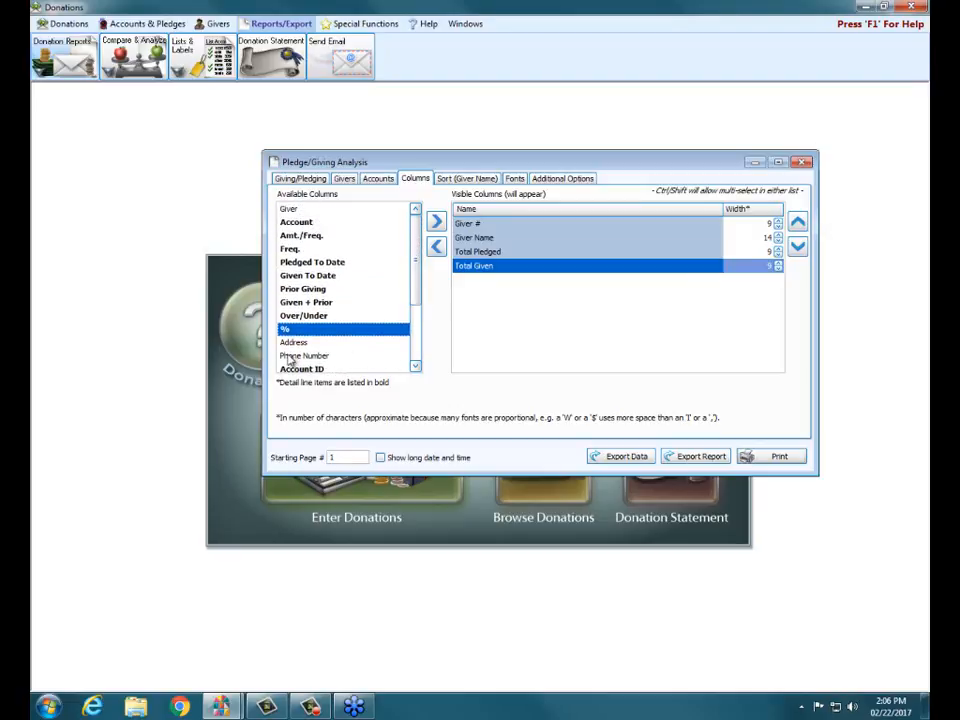
{"action": "left_click", "coordinate": [498, 252]}
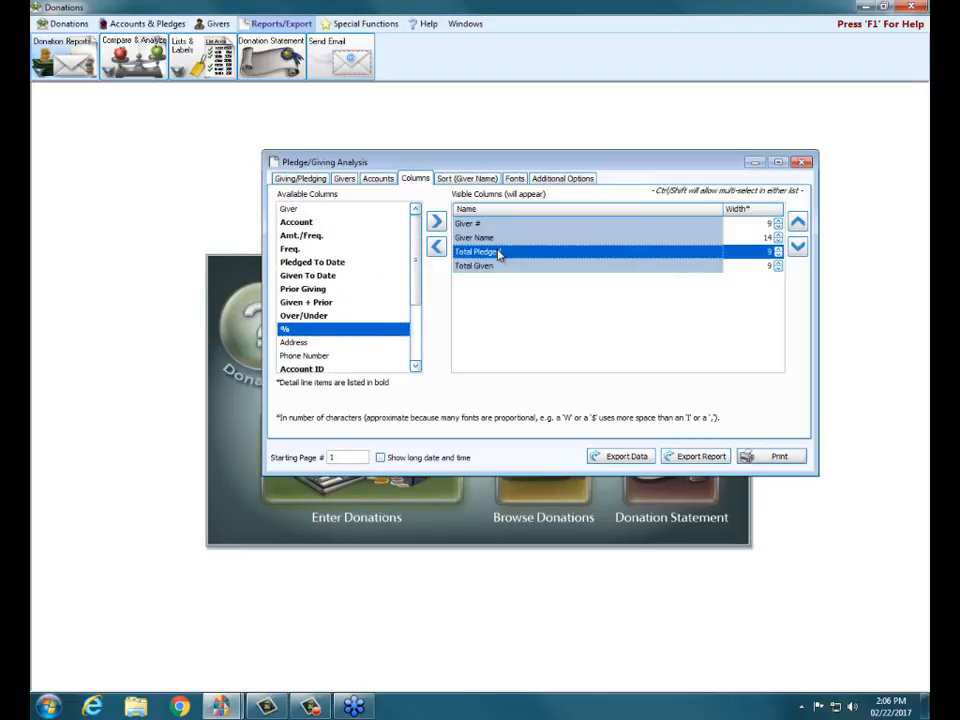
{"action": "left_click", "coordinate": [500, 267]}
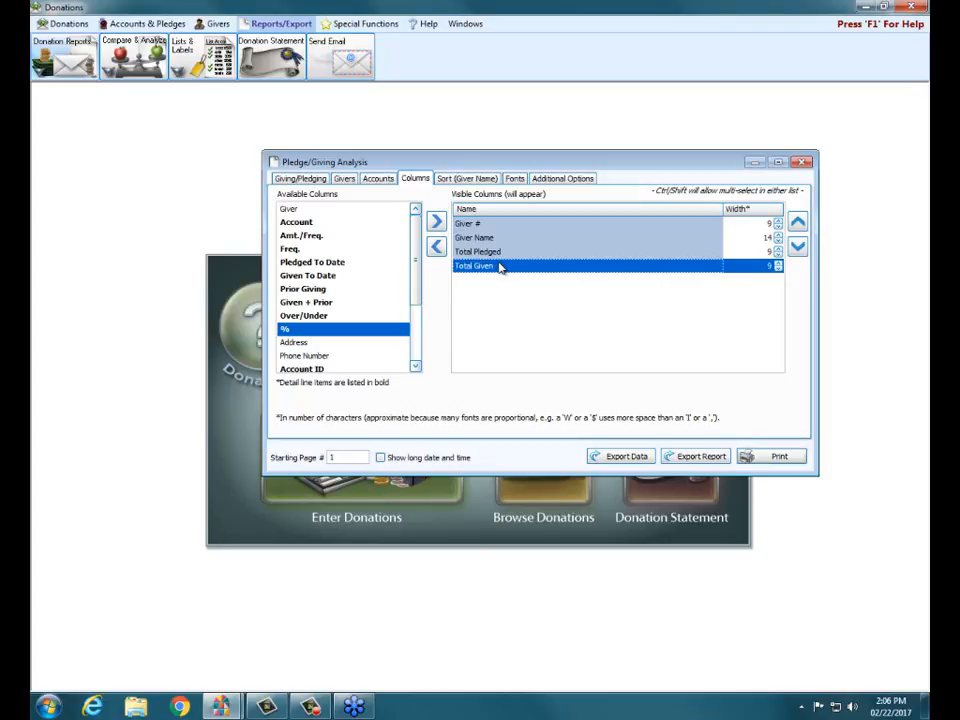
Add the Prior Giving, Over/Under and % columns to the report's visible columns.
{"action": "left_click", "coordinate": [312, 290]}
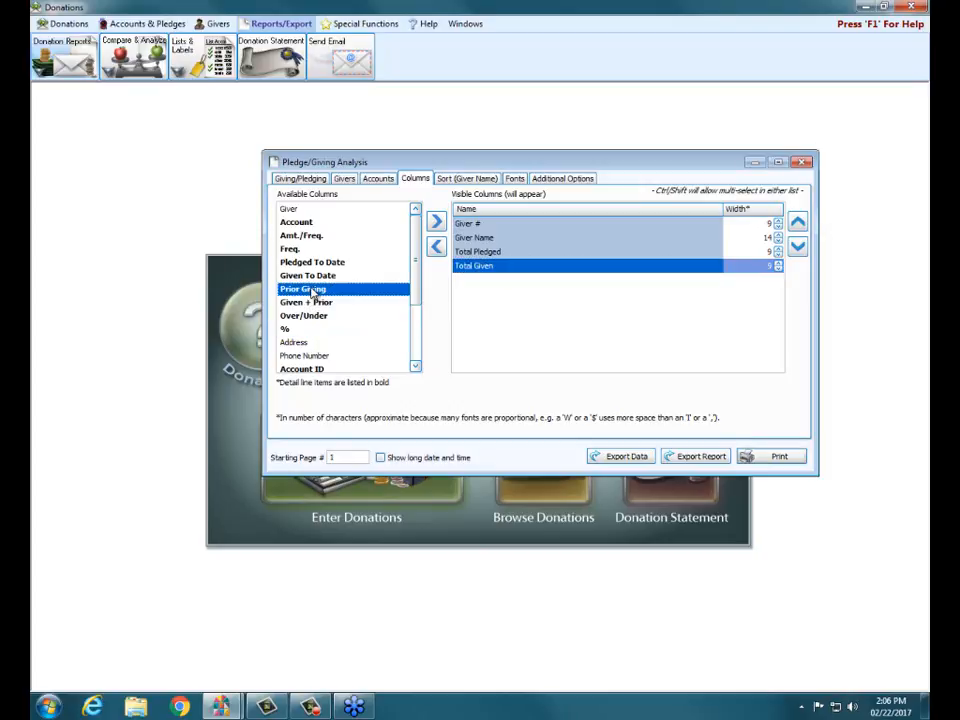
{"action": "left_click", "coordinate": [437, 222]}
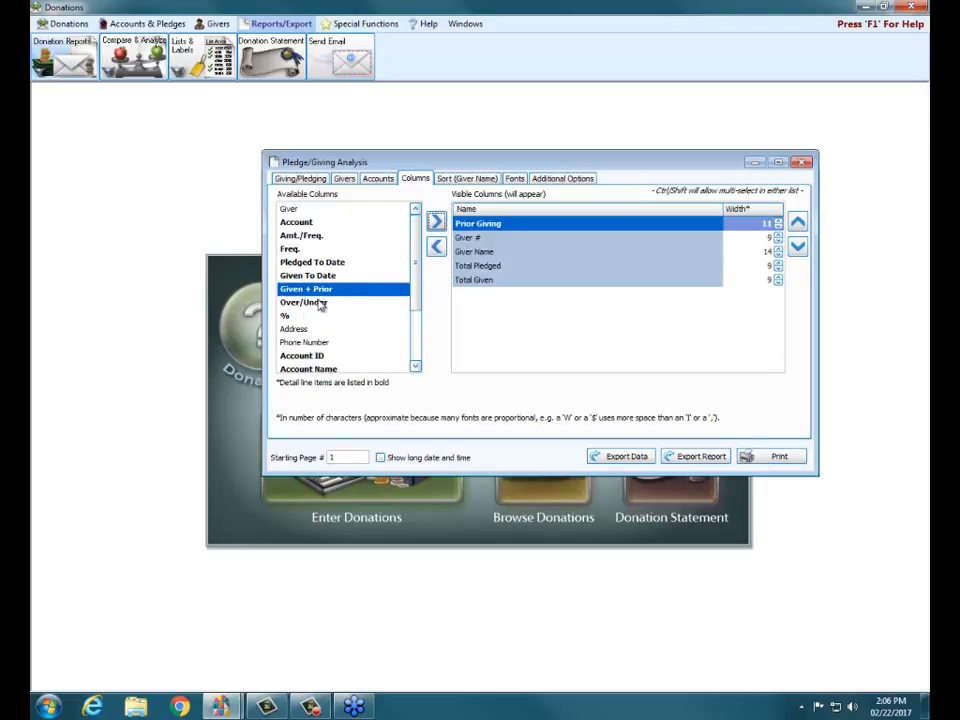
{"action": "left_click", "coordinate": [383, 303]}
{"action": "left_click", "coordinate": [437, 222]}
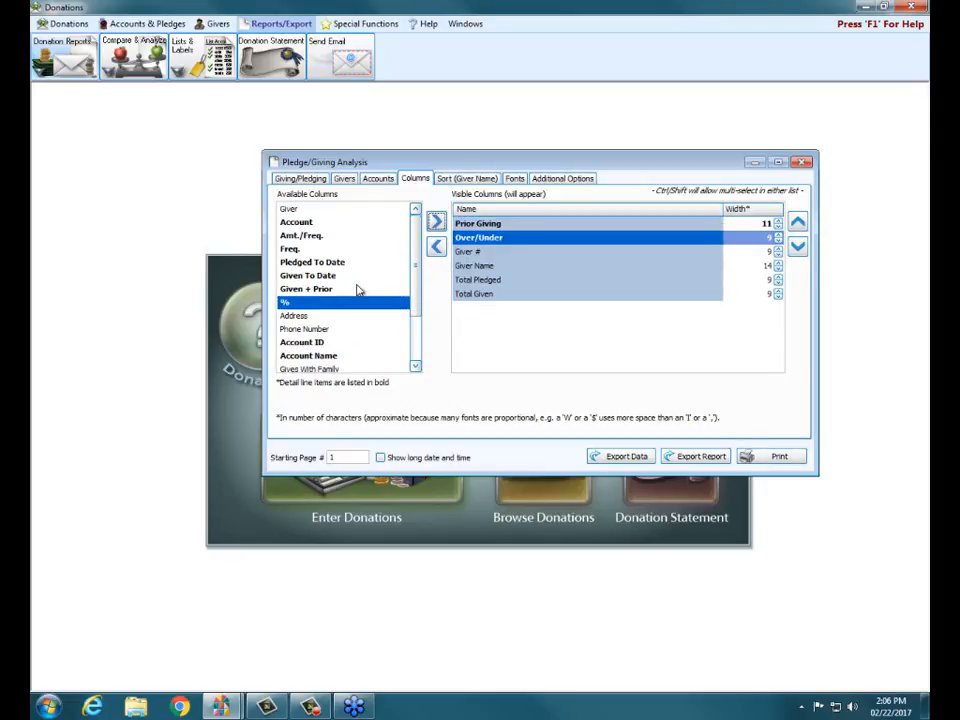
{"action": "left_click", "coordinate": [437, 222]}
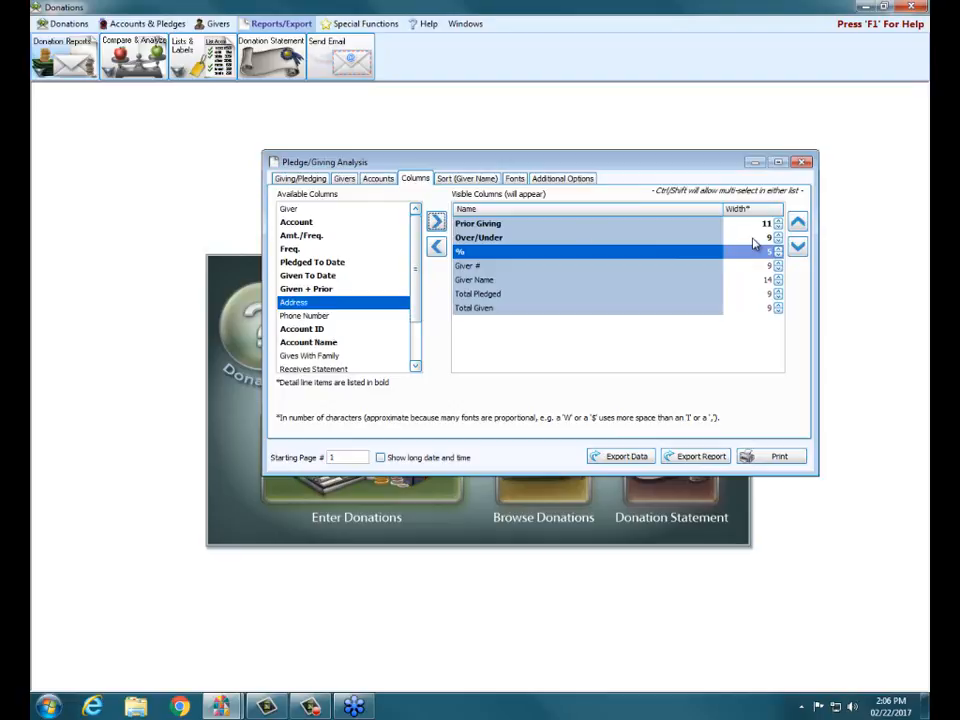
Reorder the visible columns so that % and Over/Under follow Total Given at the end of the list.
{"action": "left_click", "coordinate": [797, 246]}
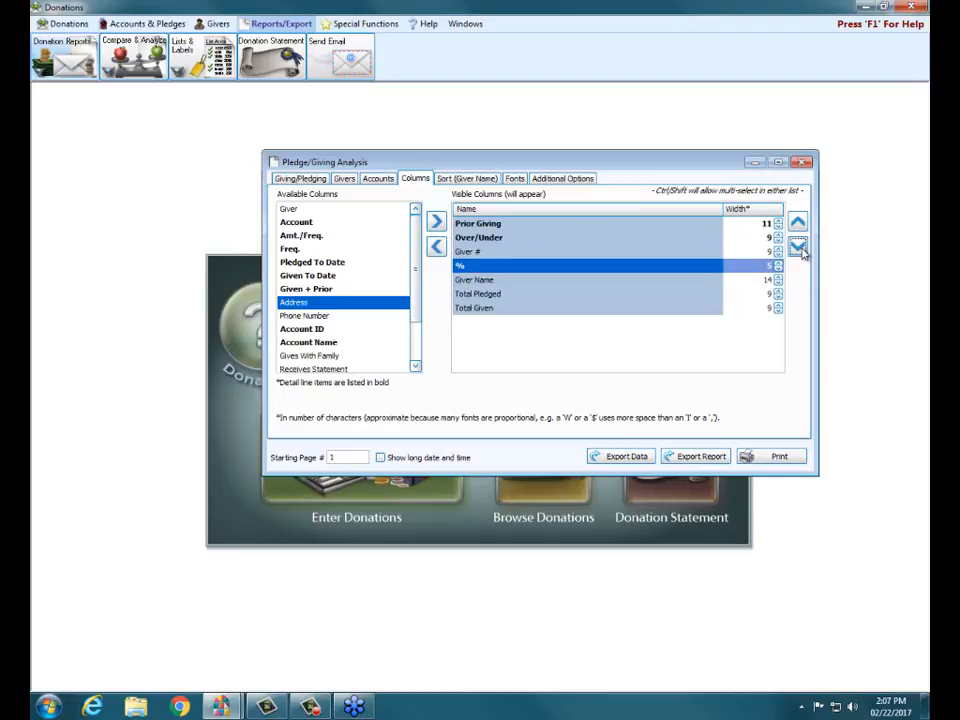
{"action": "left_click", "coordinate": [797, 246]}
{"action": "left_click", "coordinate": [797, 246]}
{"action": "left_click", "coordinate": [797, 246]}
{"action": "left_click", "coordinate": [768, 238]}
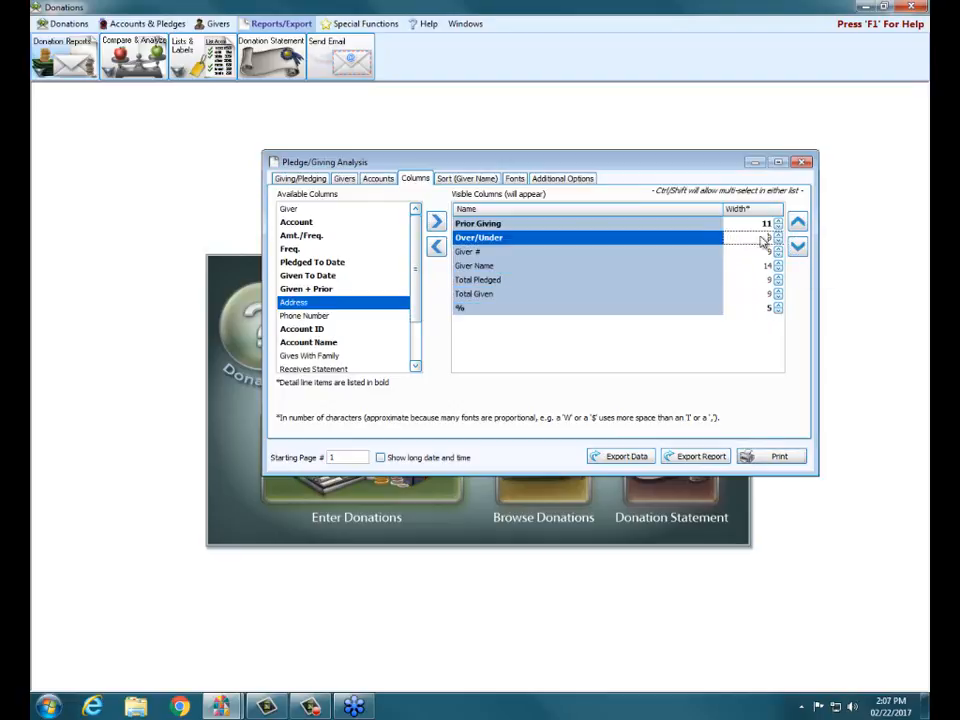
{"action": "left_click", "coordinate": [797, 246]}
{"action": "left_click", "coordinate": [797, 246]}
{"action": "left_click", "coordinate": [797, 246]}
{"action": "left_click", "coordinate": [797, 246]}
{"action": "left_click", "coordinate": [797, 246]}
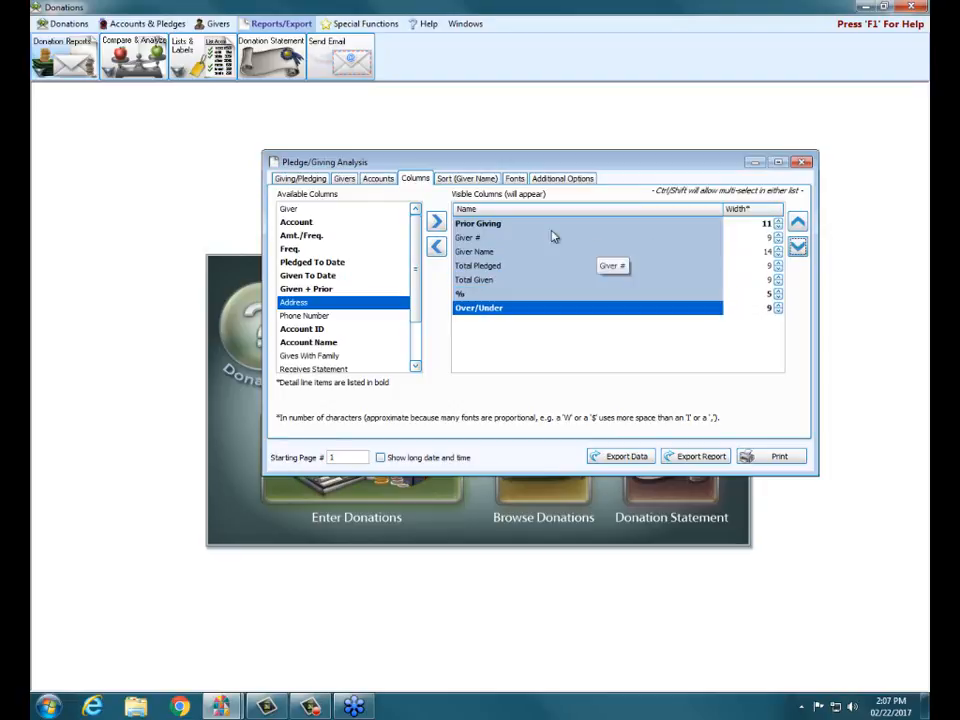
Place the Prior Giving column last in the visible columns, after Over/Under.
{"action": "left_click", "coordinate": [594, 224]}
{"action": "left_click", "coordinate": [797, 246]}
{"action": "left_click", "coordinate": [797, 246]}
{"action": "left_click", "coordinate": [797, 246]}
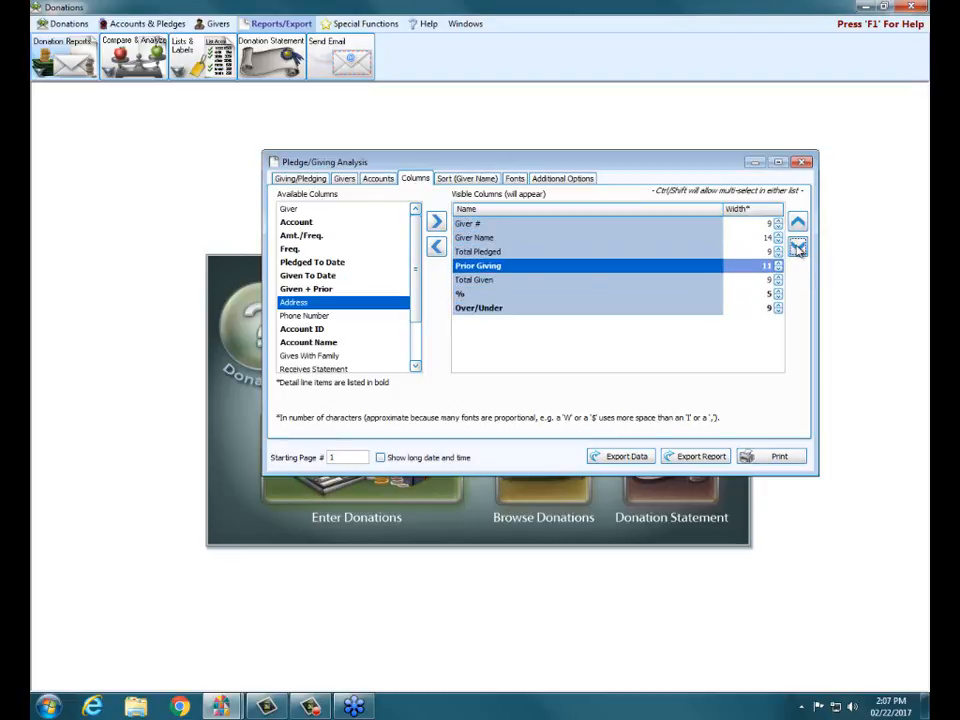
{"action": "left_click", "coordinate": [797, 246]}
{"action": "left_click", "coordinate": [797, 246]}
{"action": "left_click", "coordinate": [797, 246]}
Preview the report with its rearranged columns, then close the preview and the Pledge/Giving Analysis window.
{"action": "left_click", "coordinate": [777, 456]}
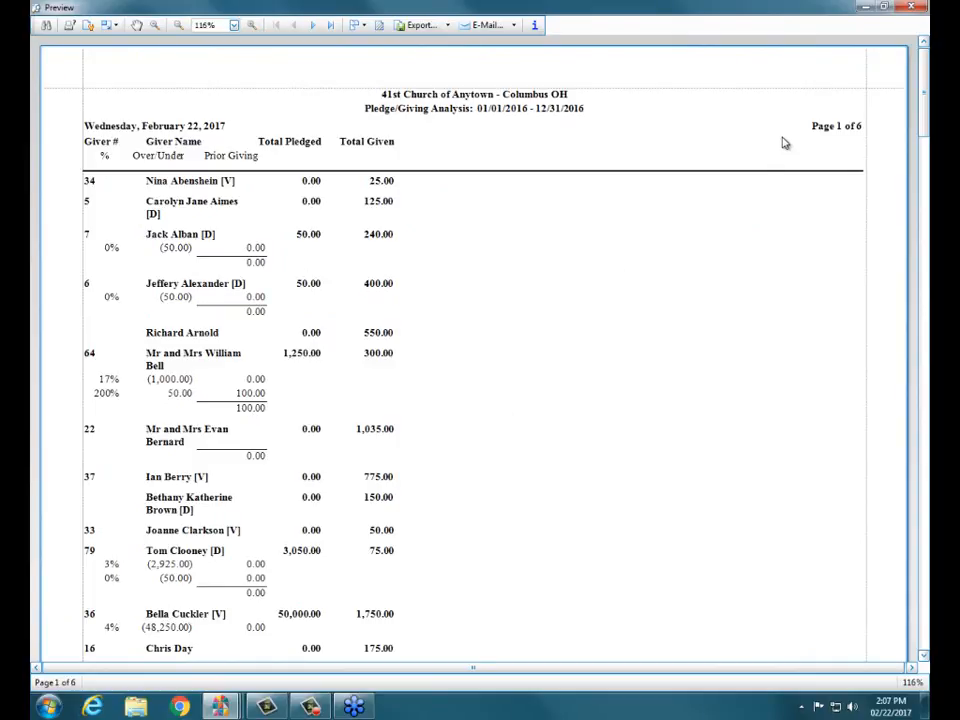
{"action": "double_click", "coordinate": [681, 13]}
{"action": "key", "text": "Escape"}
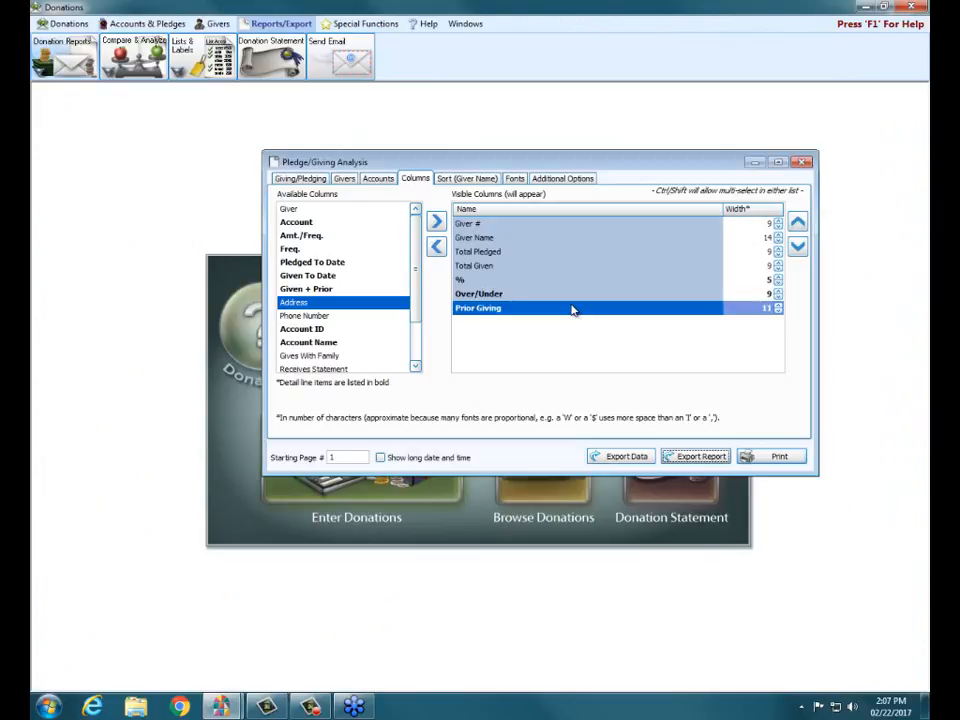
{"action": "left_click", "coordinate": [801, 162]}
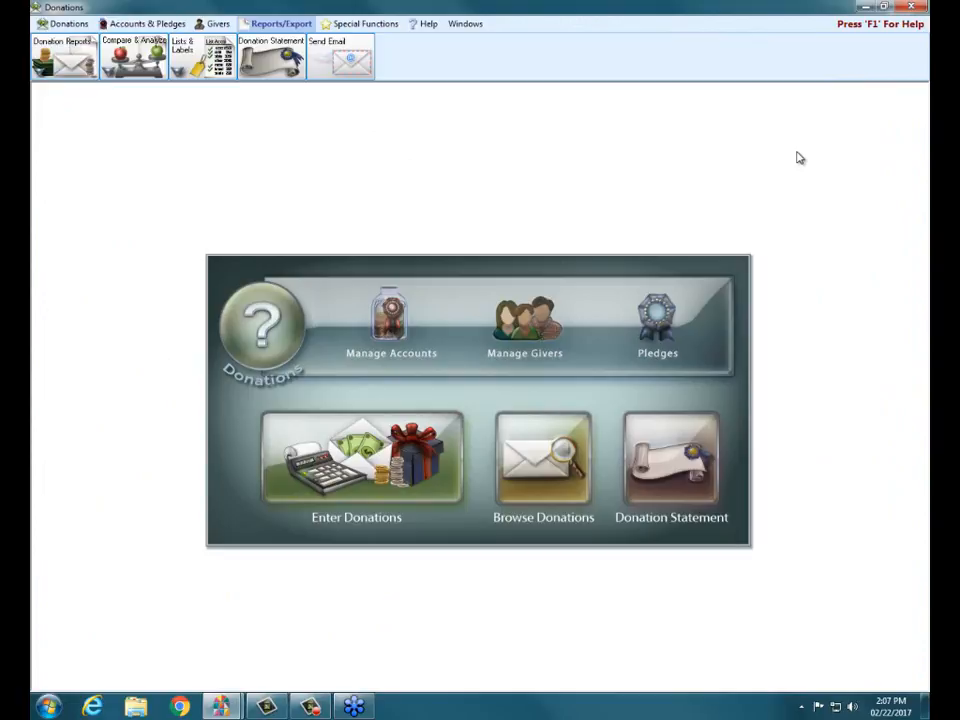
Open the Campaign Comparison report and select the General Fund 2017 and General Fund 2016 campaigns for it.
{"action": "left_click", "coordinate": [148, 80]}
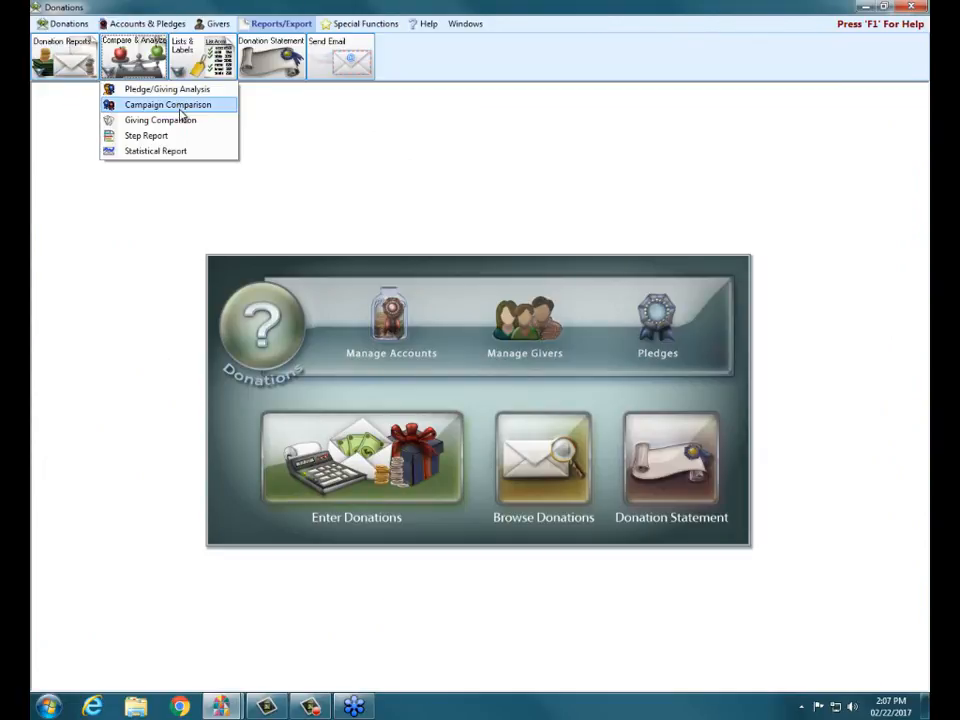
{"action": "left_click", "coordinate": [180, 110]}
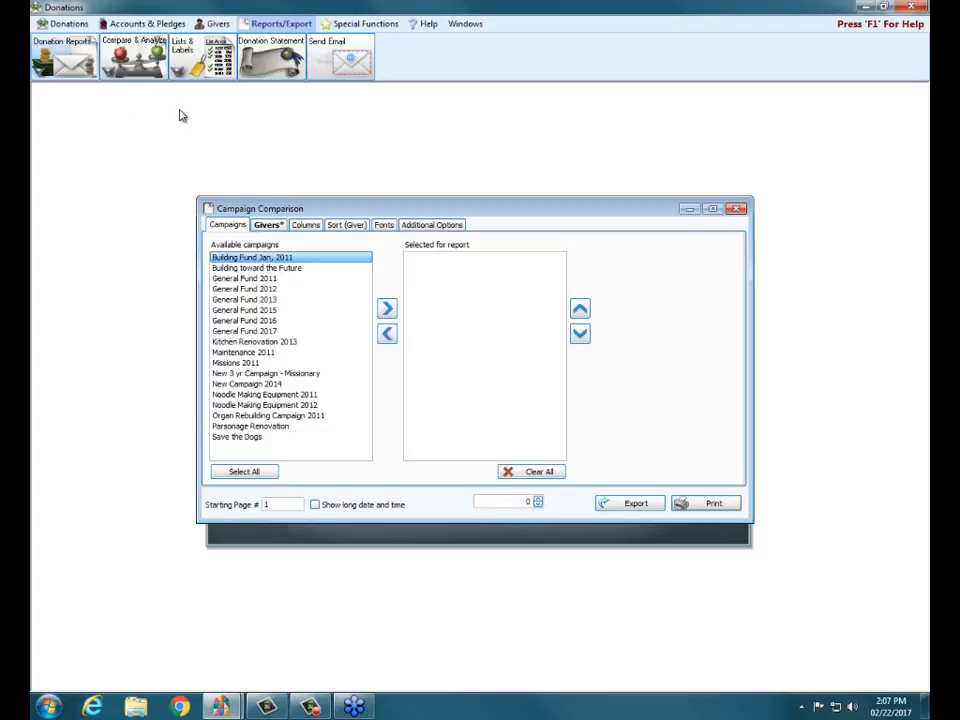
{"action": "left_click", "coordinate": [232, 333]}
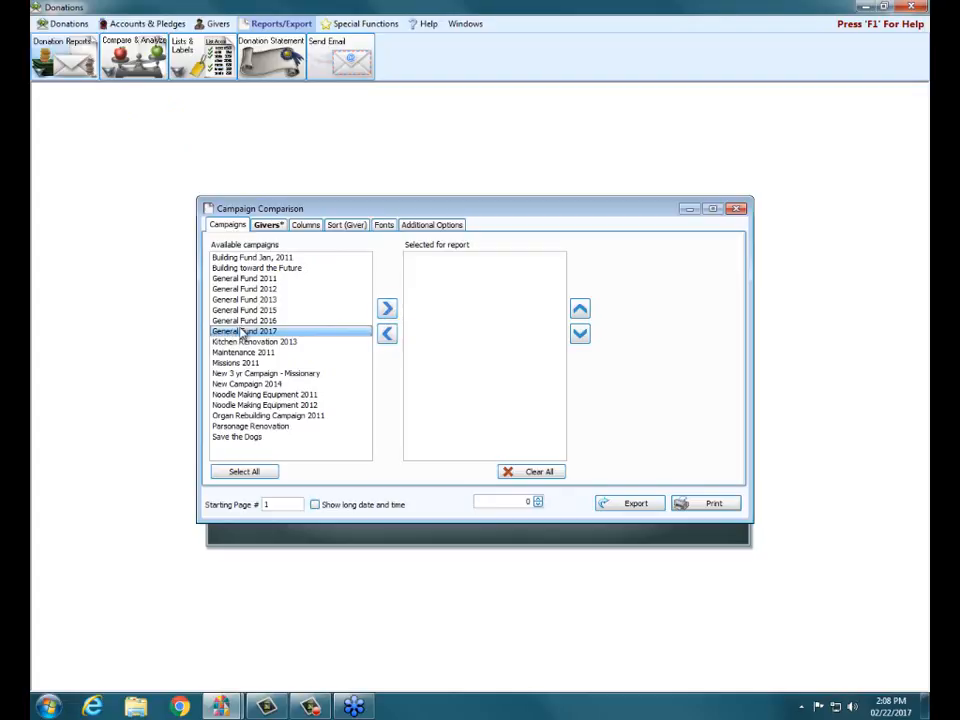
{"action": "left_click", "coordinate": [387, 309]}
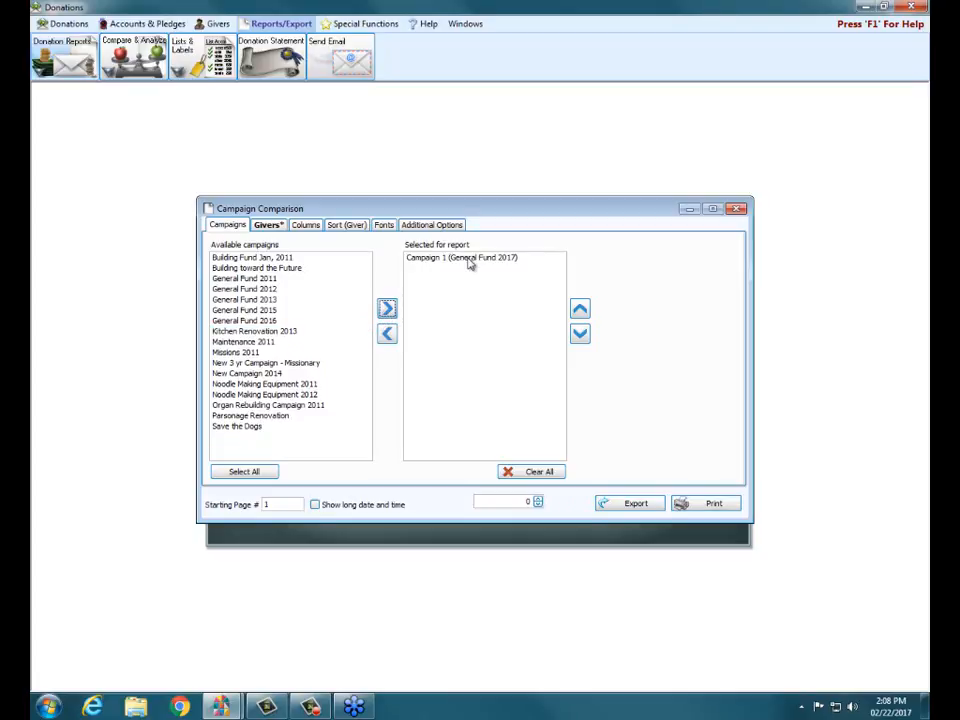
{"action": "left_click", "coordinate": [448, 261]}
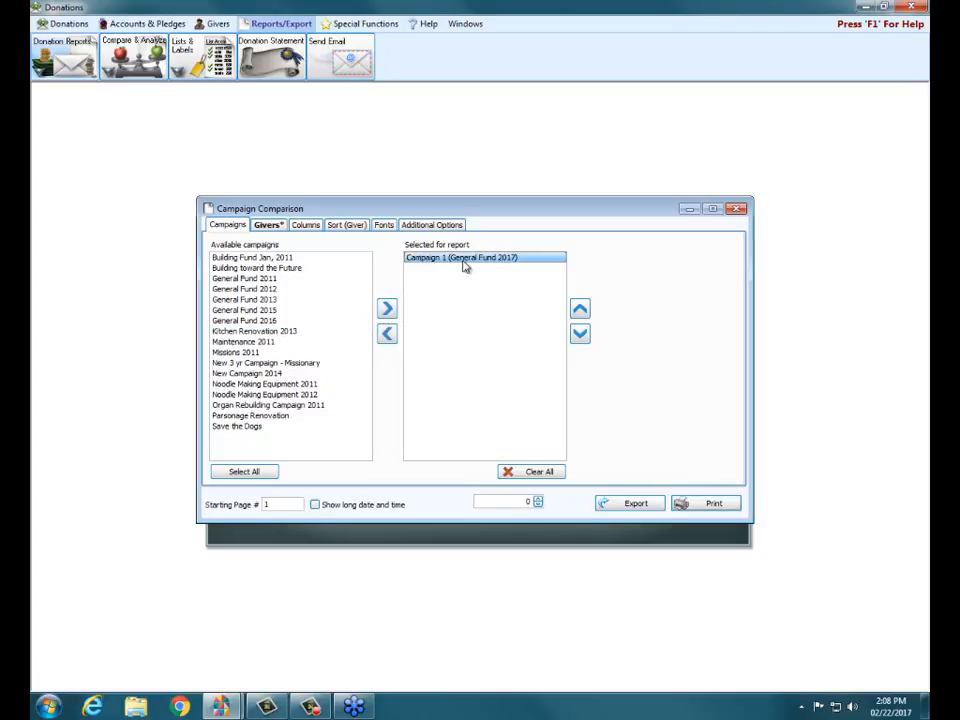
{"action": "left_click", "coordinate": [262, 321]}
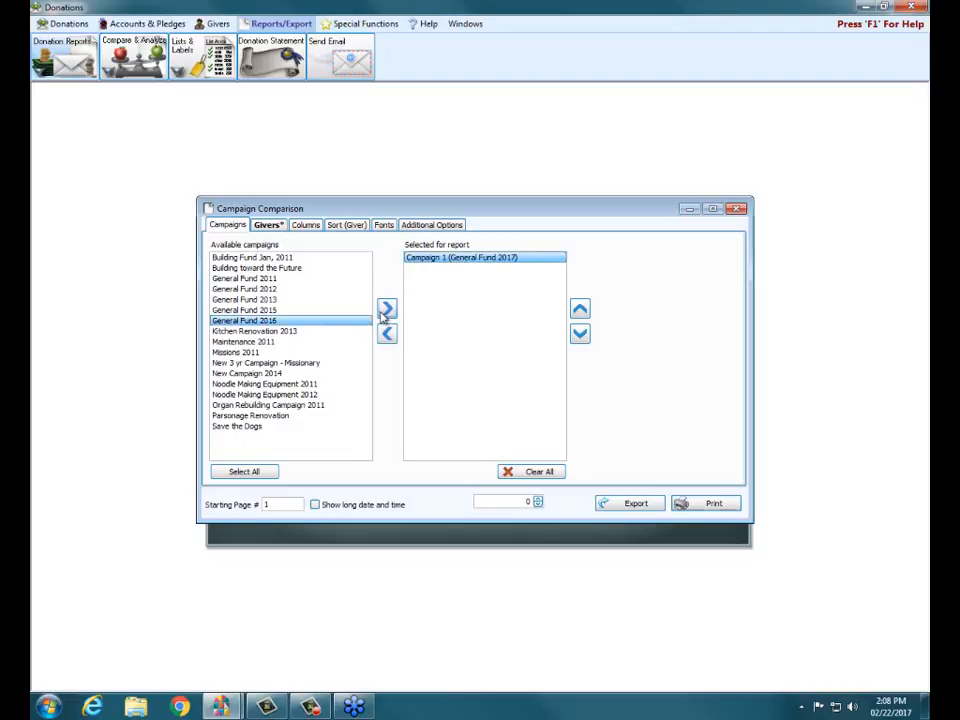
{"action": "left_click", "coordinate": [385, 312]}
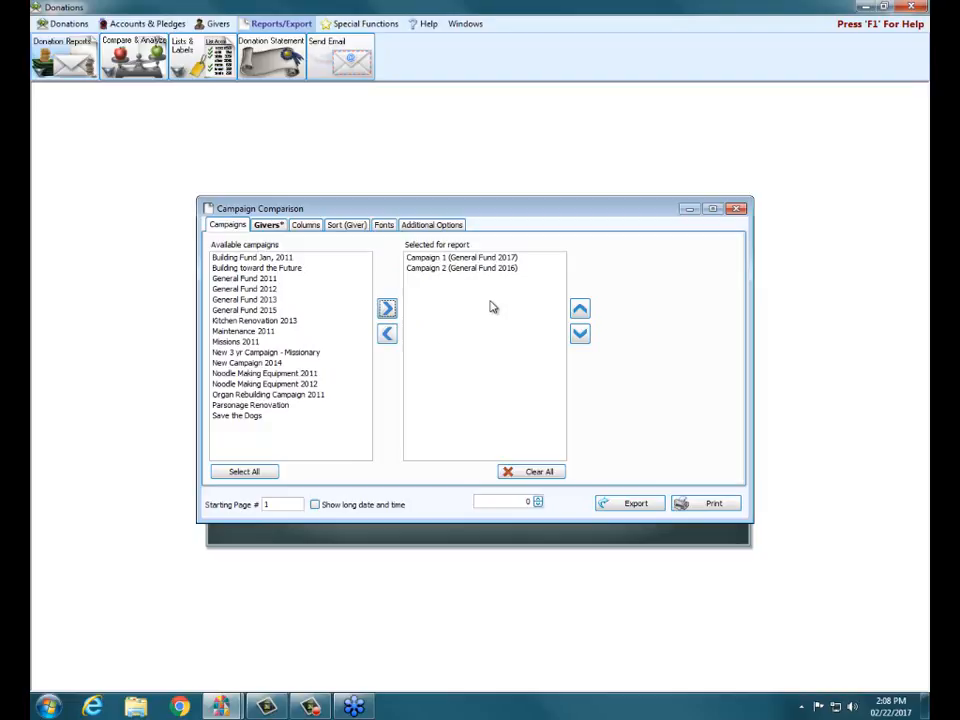
Preview the Campaign Comparison report at text width, then close the preview.
{"action": "left_click", "coordinate": [714, 503]}
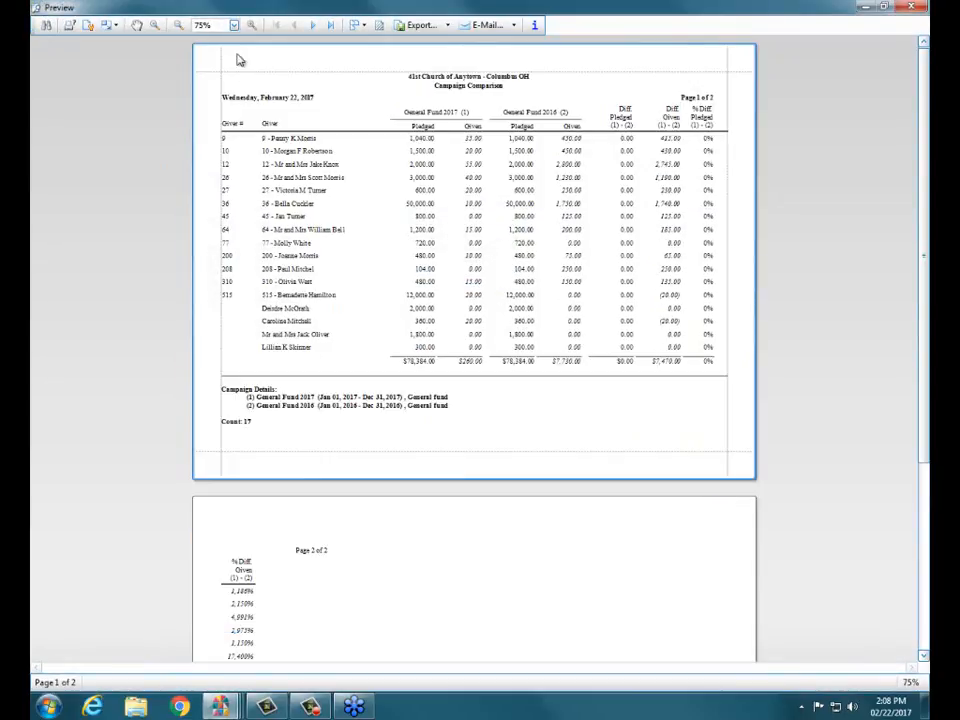
{"action": "left_click", "coordinate": [234, 25]}
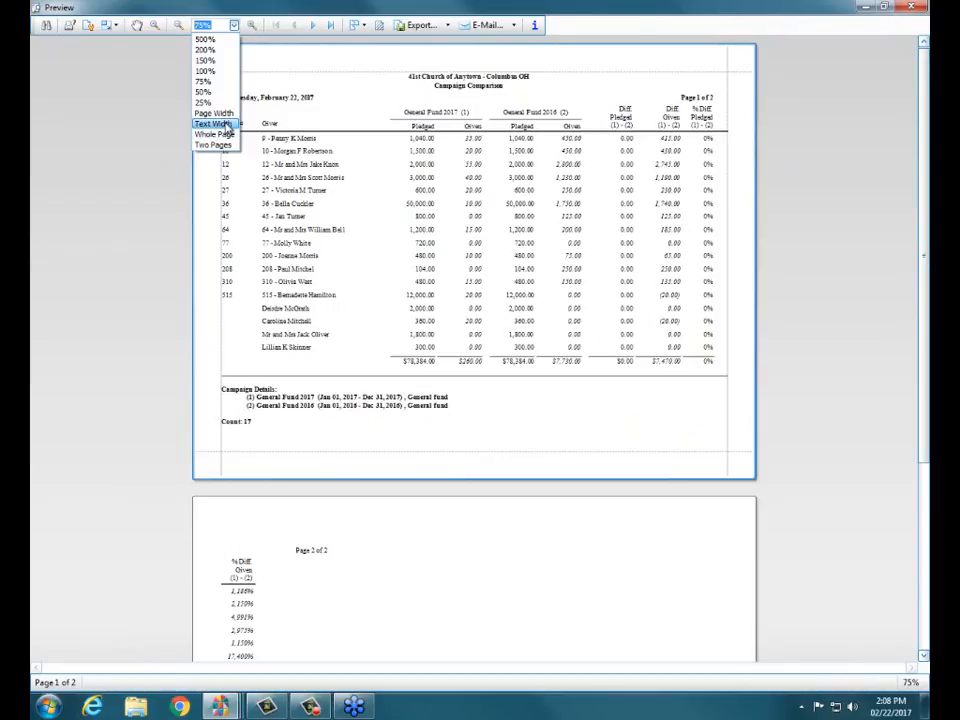
{"action": "left_click", "coordinate": [227, 125]}
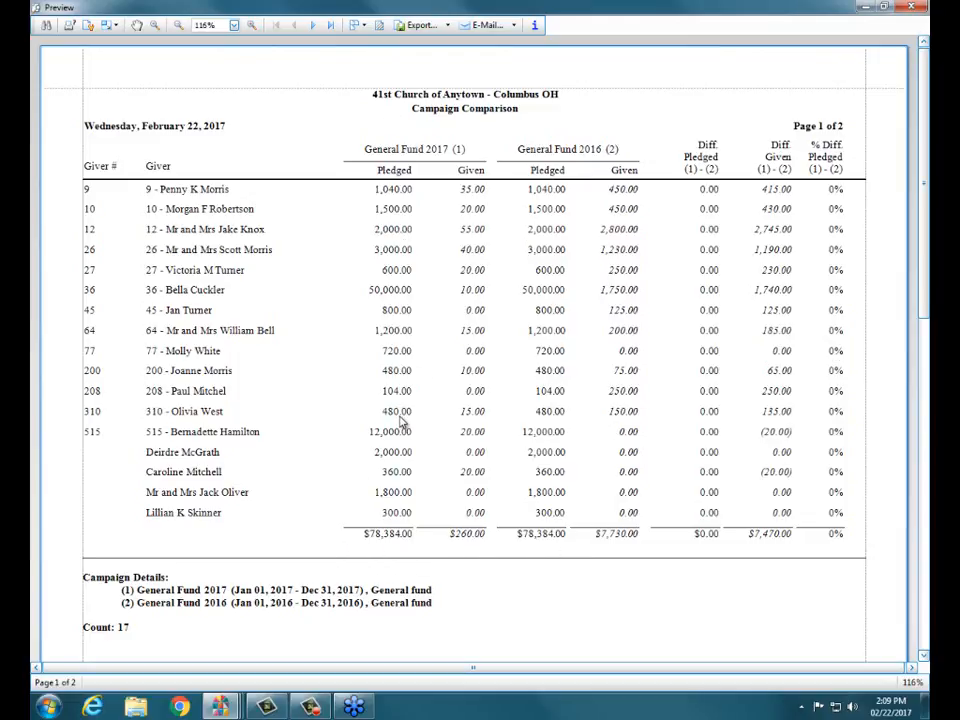
{"action": "left_click", "coordinate": [911, 7]}
Remove the Amt Given, % Diff Giv and Amt. Diff Giv columns from the campaign report's visible columns.
{"action": "left_click", "coordinate": [310, 228]}
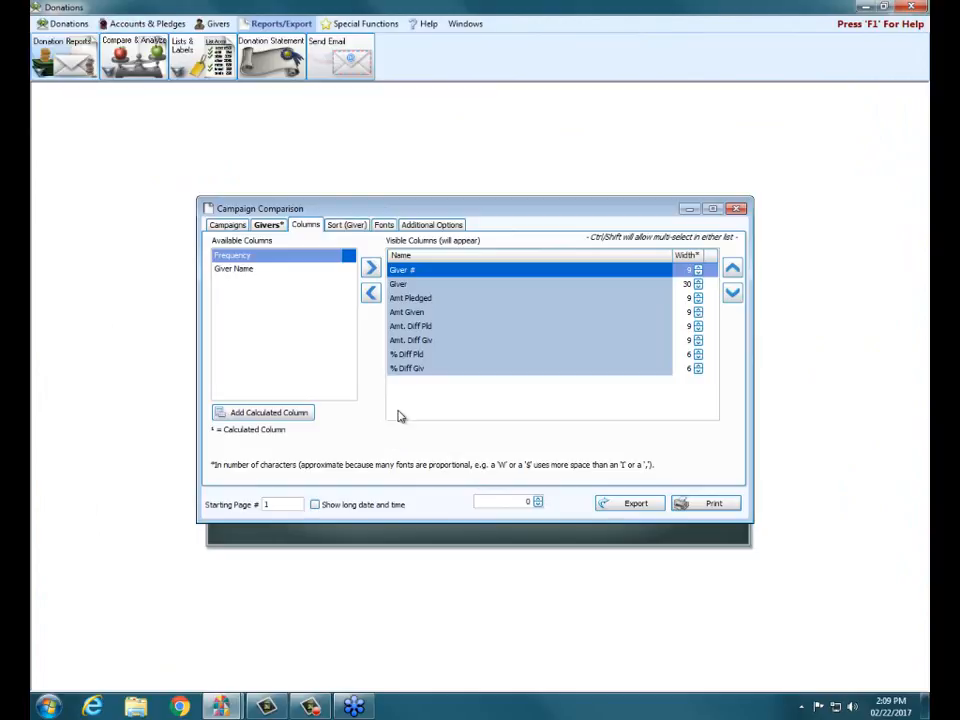
{"action": "left_click", "coordinate": [412, 312]}
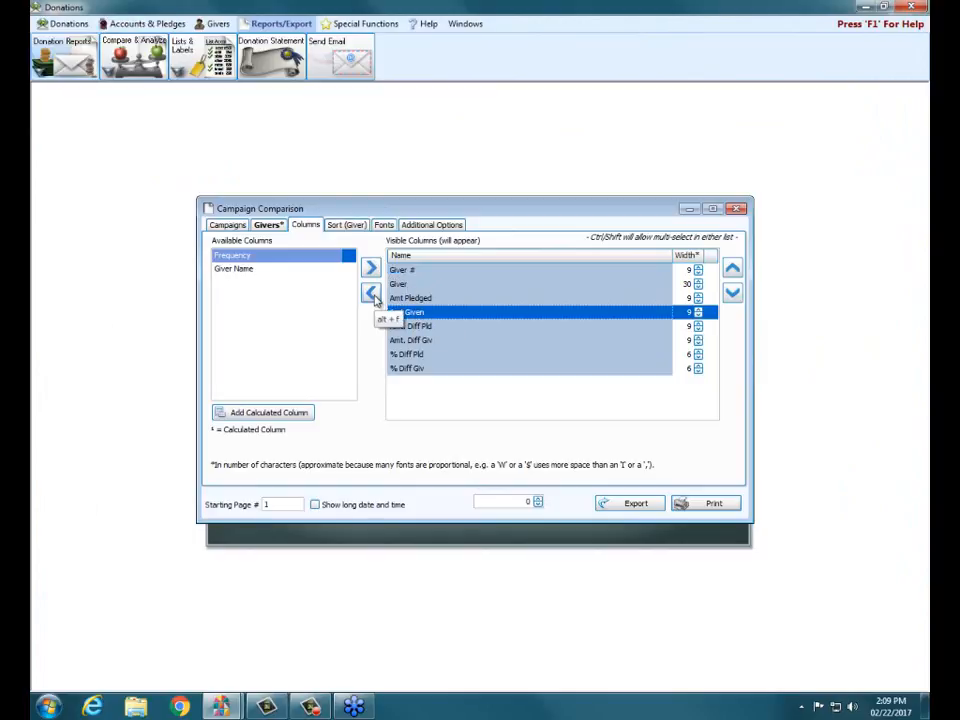
{"action": "left_click", "coordinate": [371, 293]}
{"action": "left_click", "coordinate": [410, 353]}
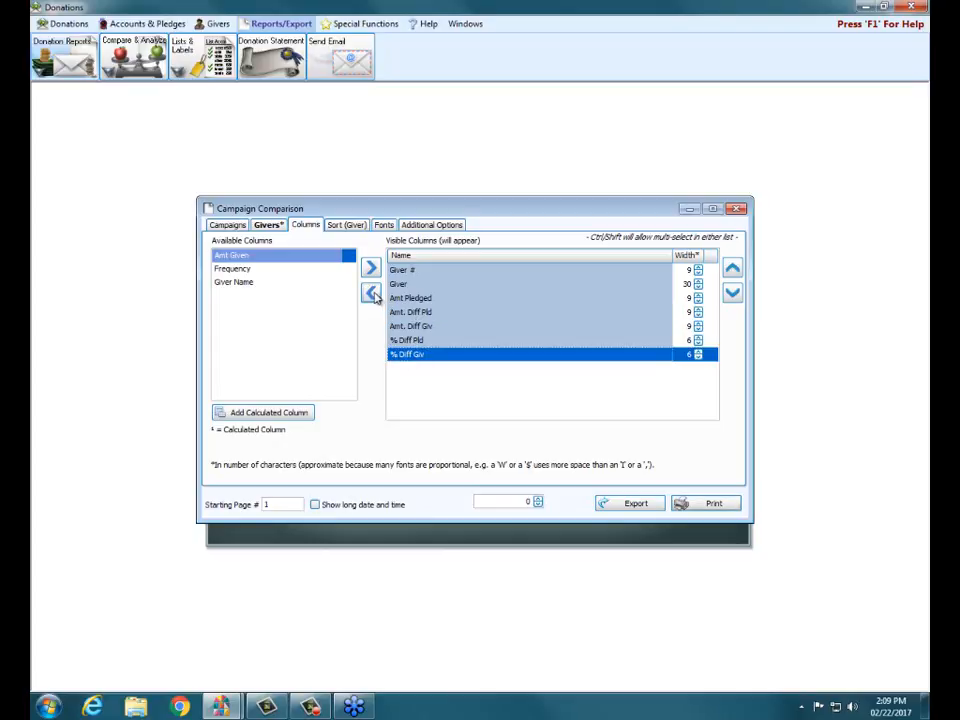
{"action": "left_click", "coordinate": [371, 293]}
{"action": "left_click", "coordinate": [714, 504]}
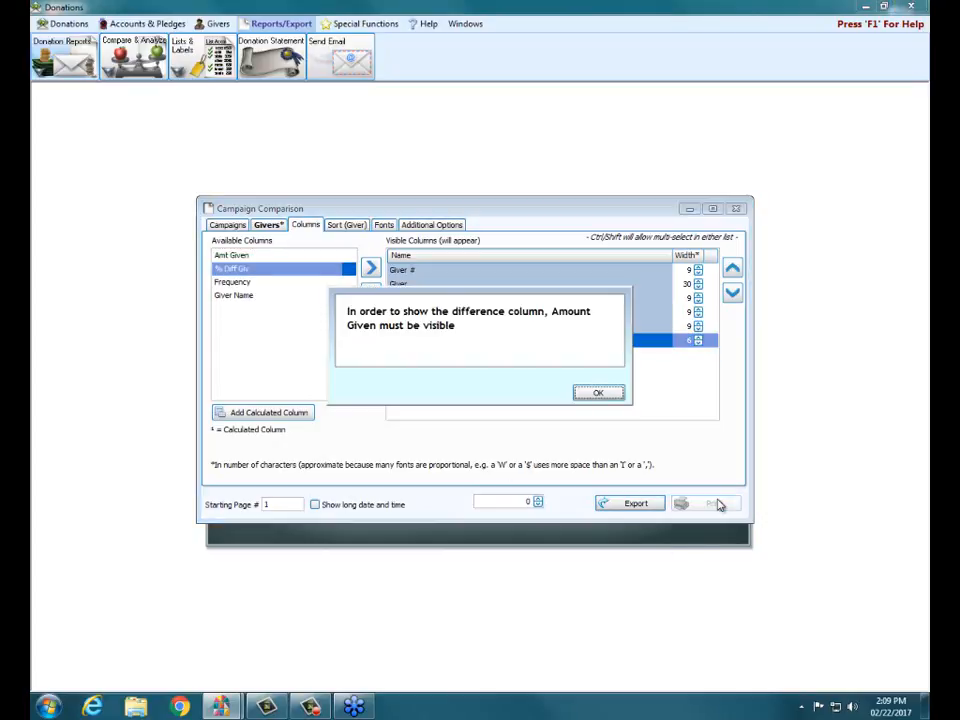
{"action": "left_click", "coordinate": [598, 392]}
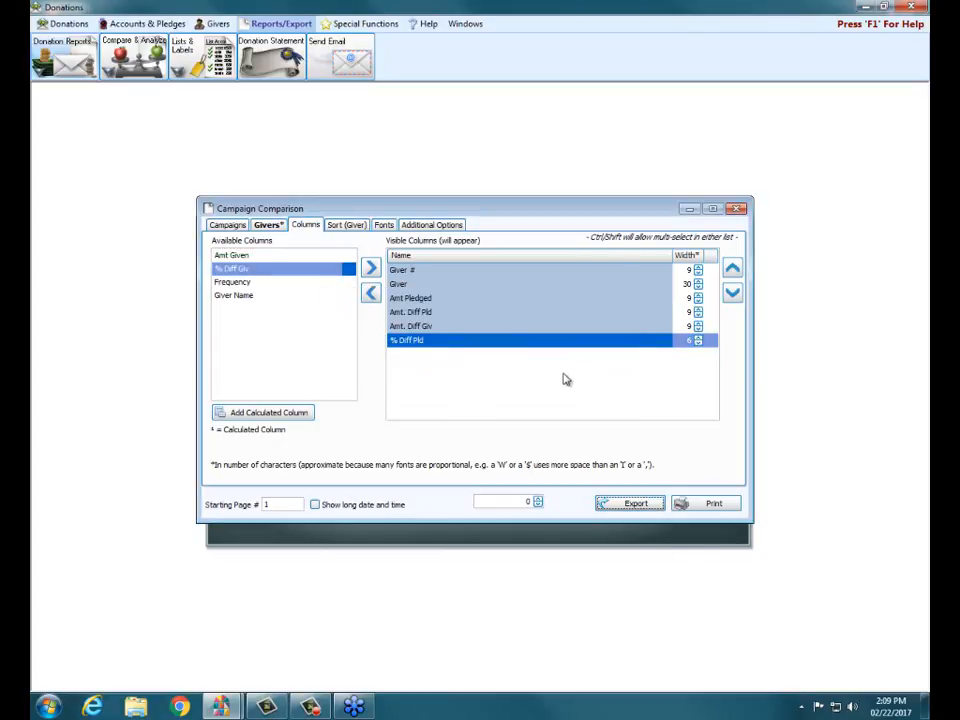
{"action": "left_click", "coordinate": [405, 326]}
{"action": "left_click", "coordinate": [371, 293]}
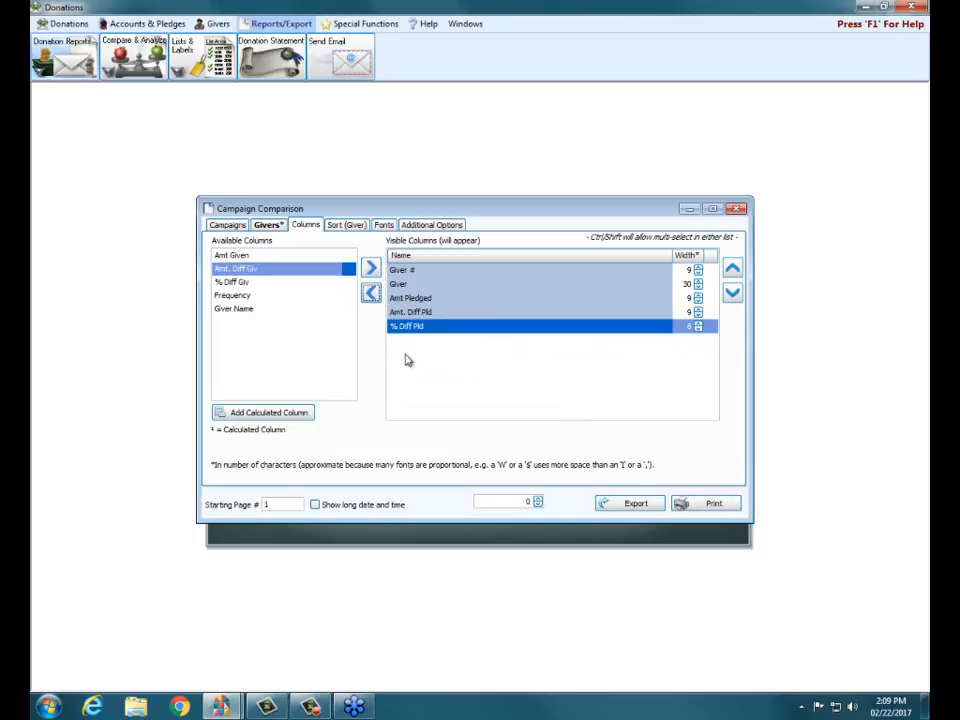
Preview the pledge-only Campaign Comparison report, then close the preview and the report window.
{"action": "left_click", "coordinate": [700, 505]}
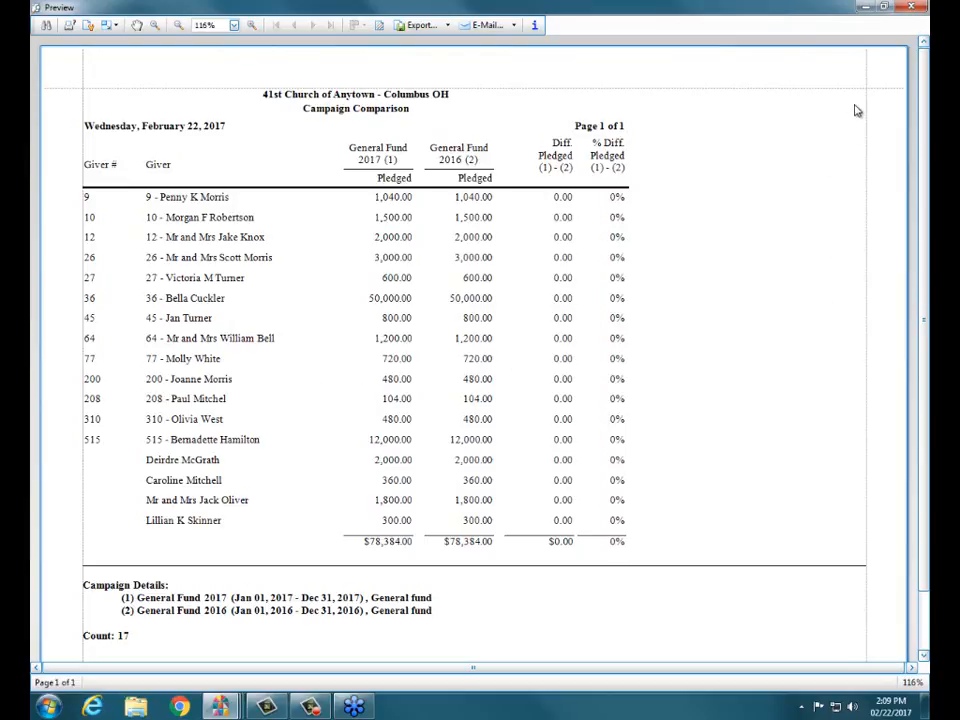
{"action": "left_click", "coordinate": [907, 10]}
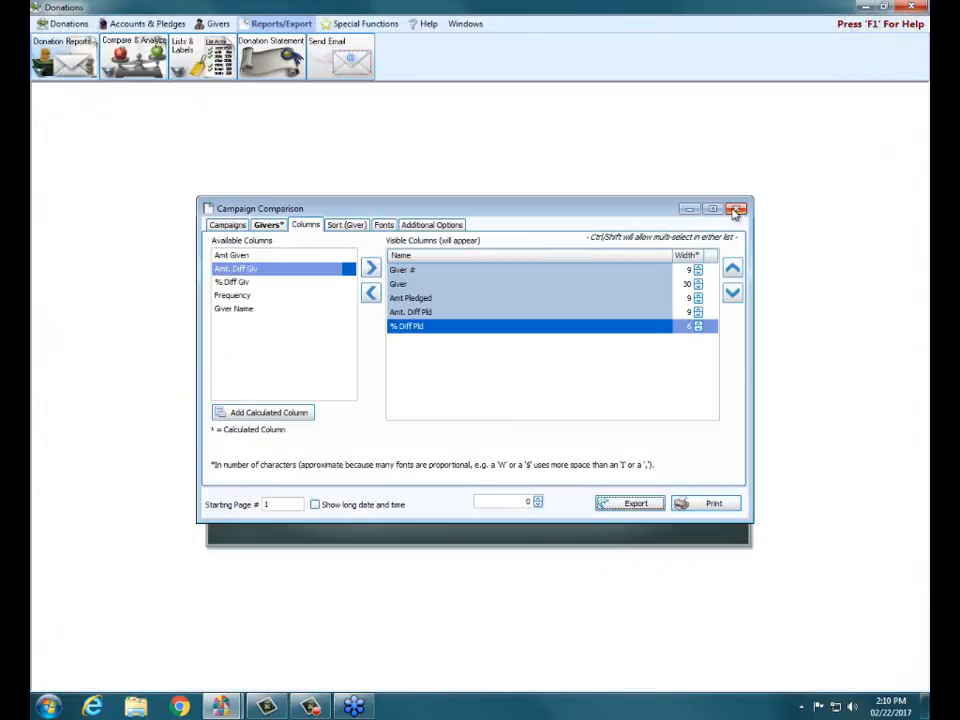
{"action": "left_click", "coordinate": [735, 210]}
Open the Giving Comparison report and add the date range 01/01/2017 to 01/31/2017.
{"action": "left_click", "coordinate": [118, 57]}
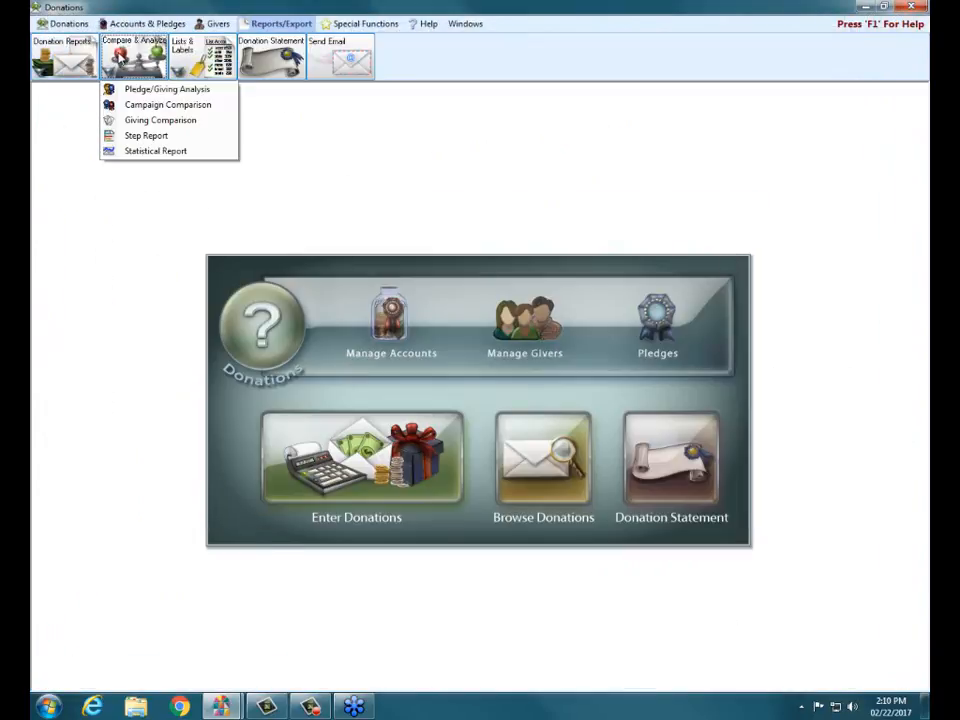
{"action": "left_click", "coordinate": [201, 122]}
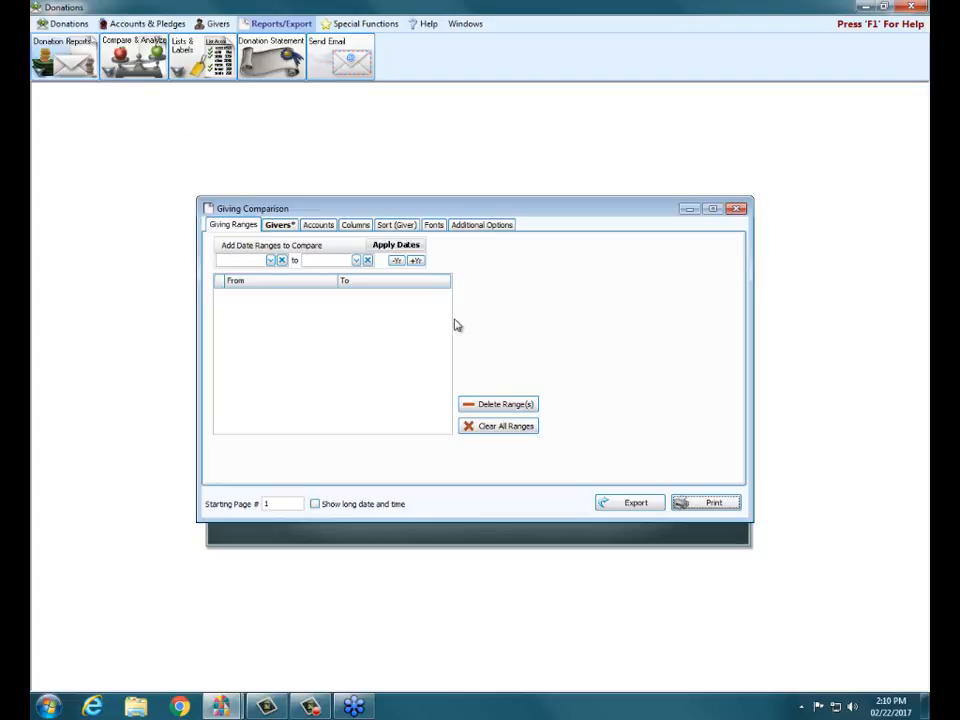
{"action": "left_click", "coordinate": [263, 261]}
{"action": "type", "text": "01/"}
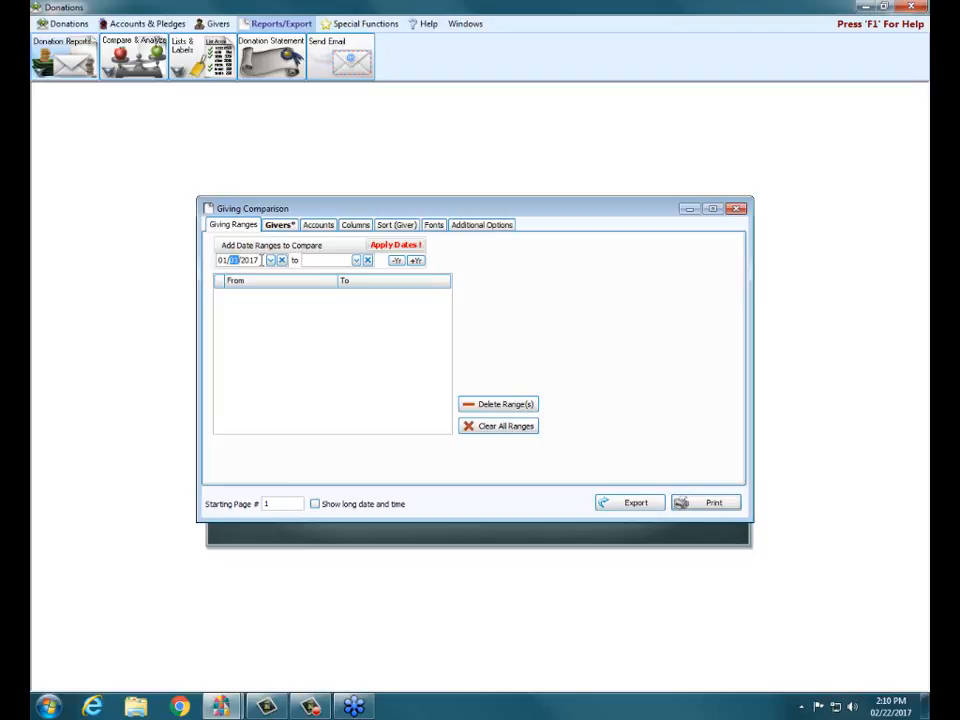
{"action": "type", "text": "31"}
{"action": "left_click_drag", "start_coordinate": [262, 260], "coordinate": [211, 260]}
{"action": "type", "text": "01/01"}
{"action": "key", "text": "Tab"}
{"action": "type", "text": "0131"}
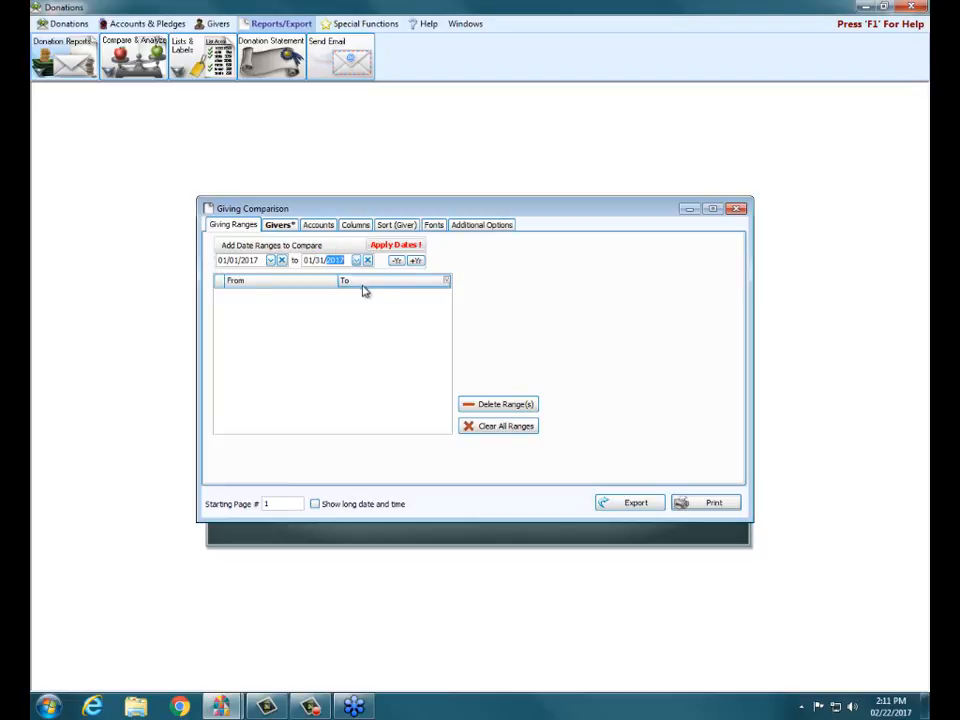
{"action": "left_click", "coordinate": [398, 246]}
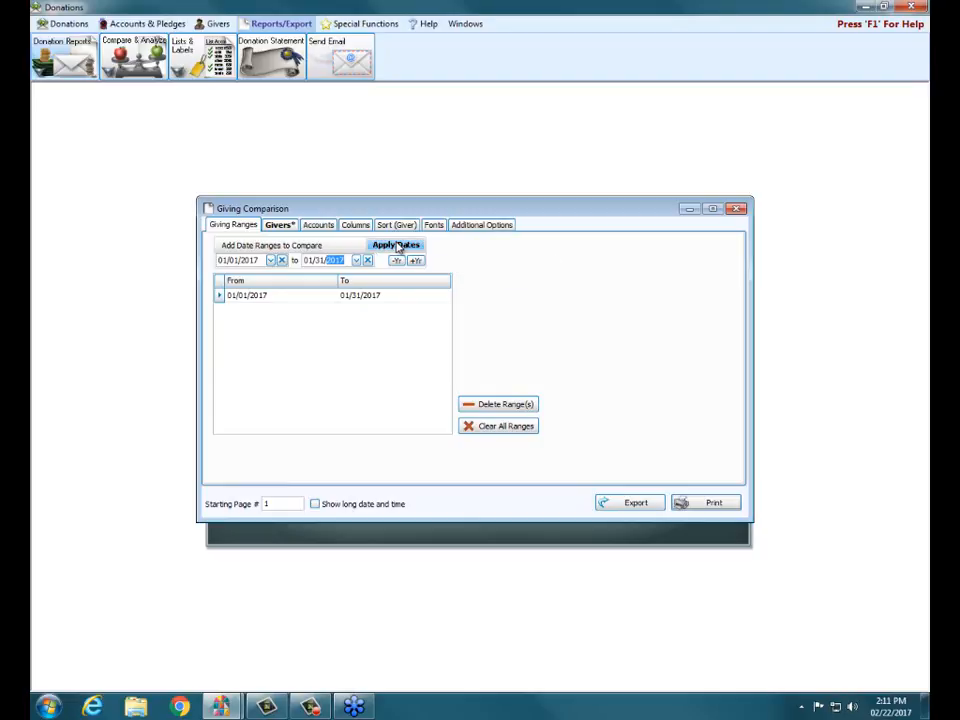
Shift the dates back one year and add 01/01/2016 to 01/31/2016 as a second range to compare.
{"action": "left_click", "coordinate": [219, 298]}
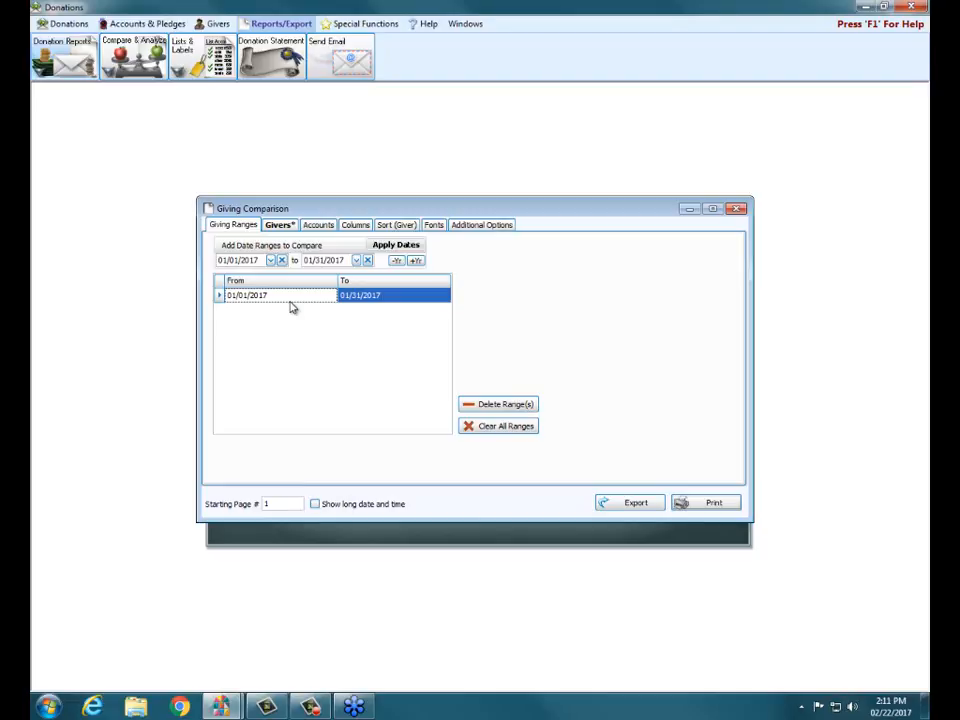
{"action": "left_click", "coordinate": [396, 261]}
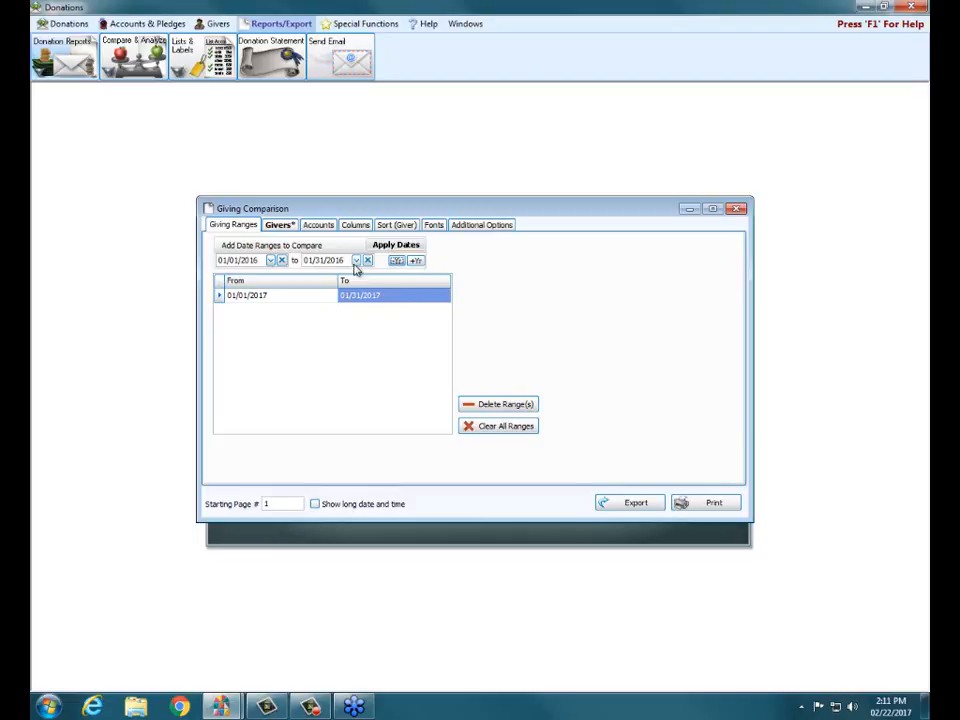
{"action": "left_click", "coordinate": [413, 247]}
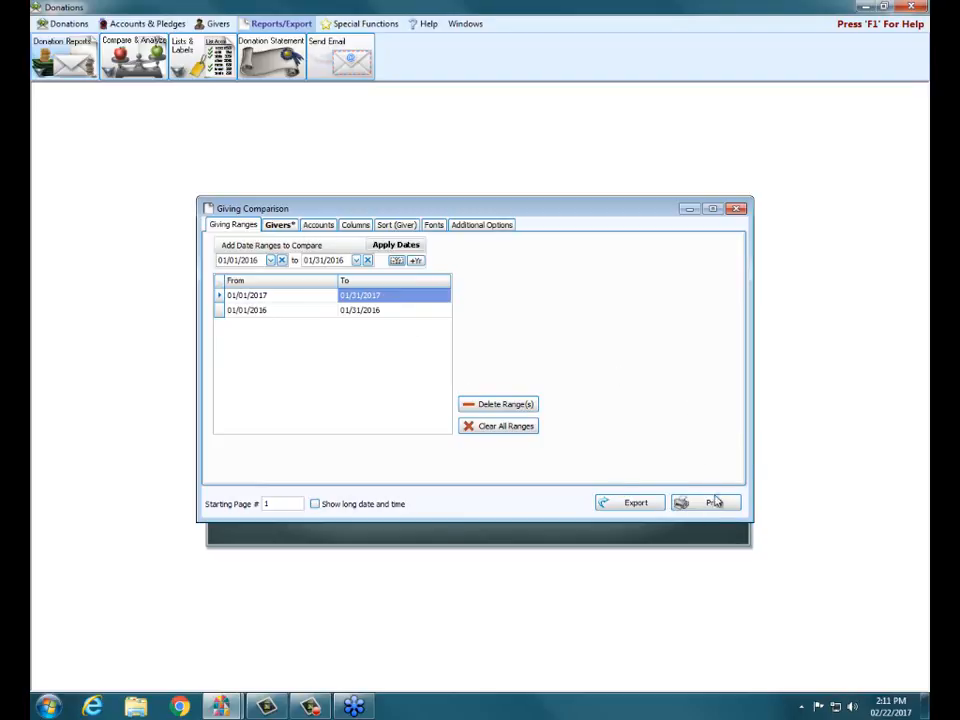
Check the giver and account selections, then preview the Giving Comparison report at page width.
{"action": "left_click", "coordinate": [282, 228]}
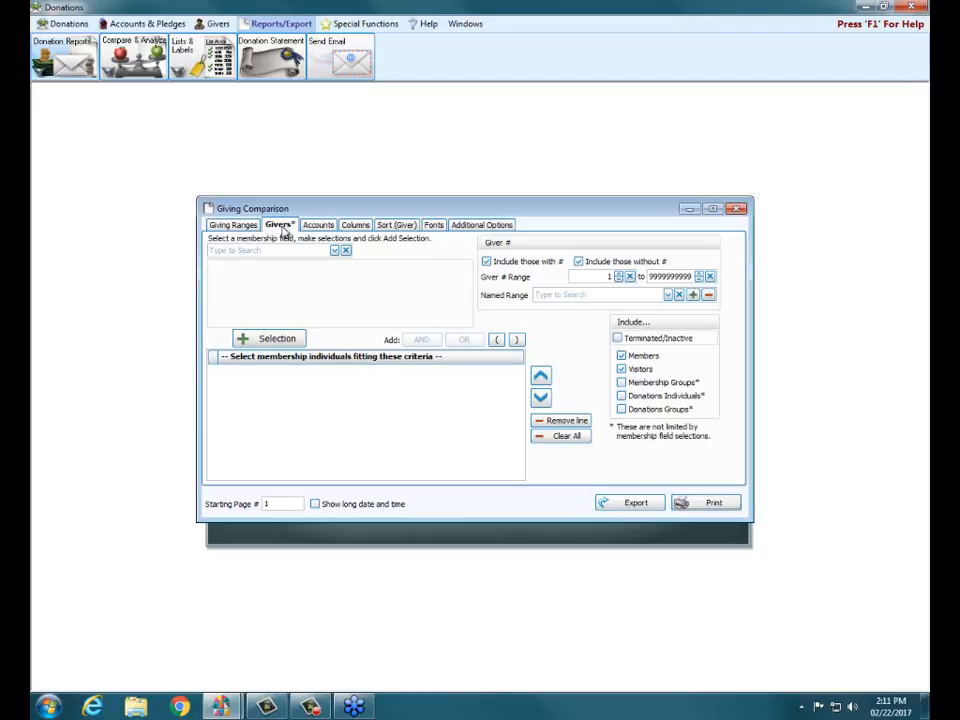
{"action": "left_click", "coordinate": [320, 226]}
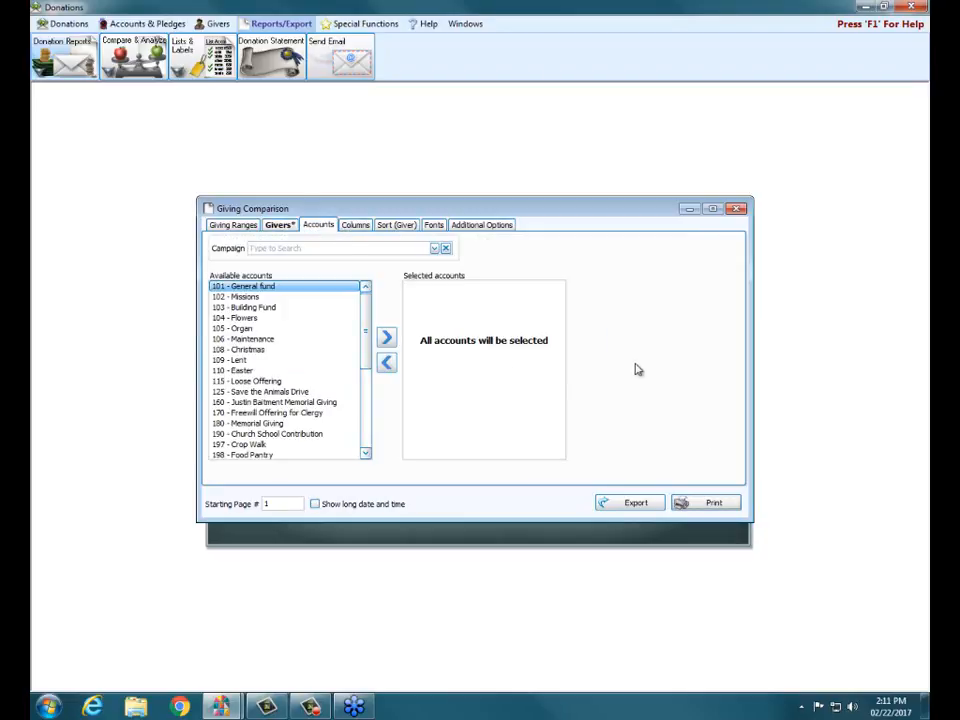
{"action": "left_click", "coordinate": [229, 226]}
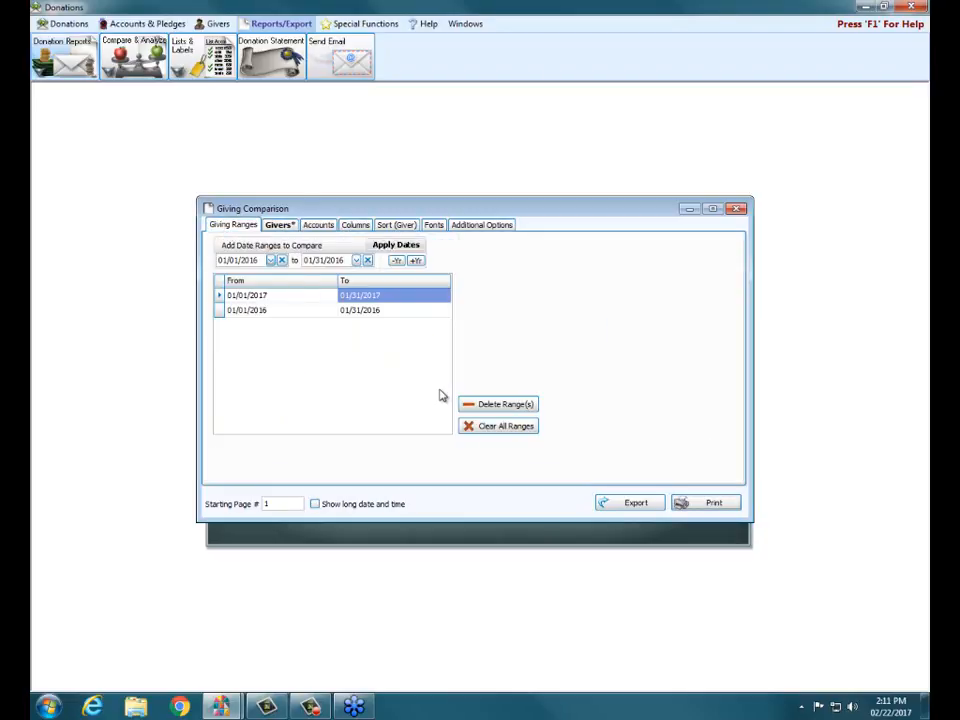
{"action": "left_click", "coordinate": [706, 503]}
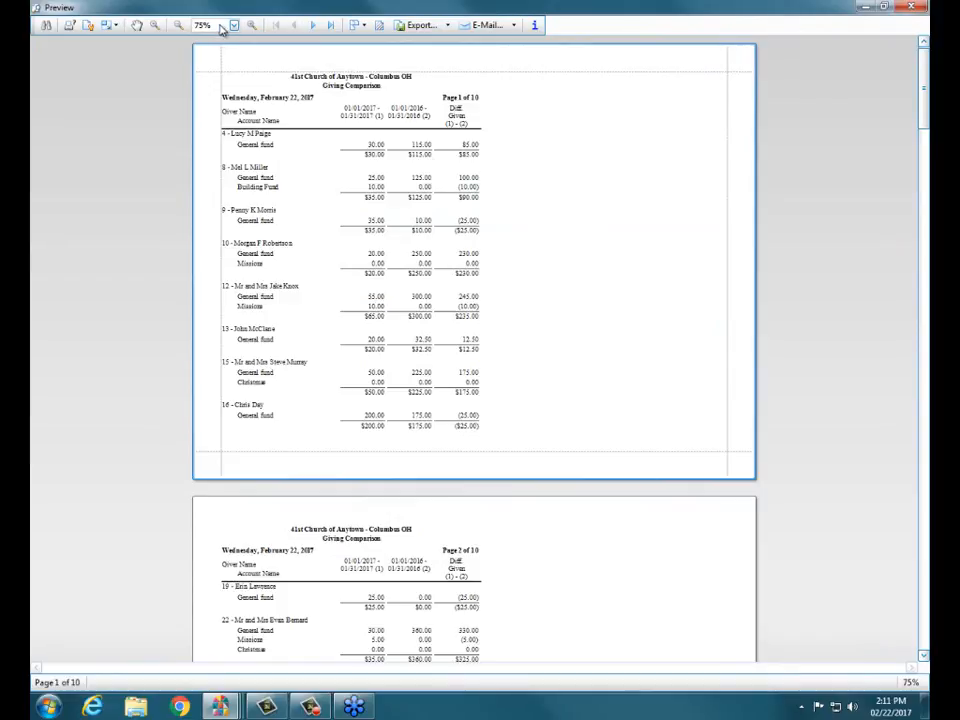
{"action": "left_click", "coordinate": [233, 25]}
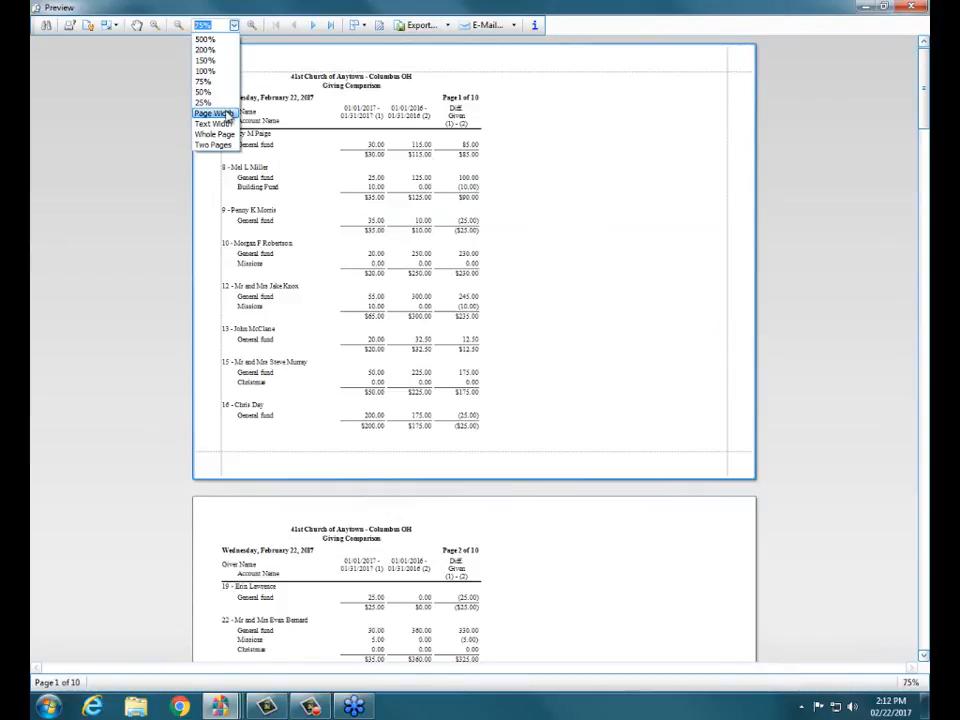
{"action": "left_click", "coordinate": [220, 113]}
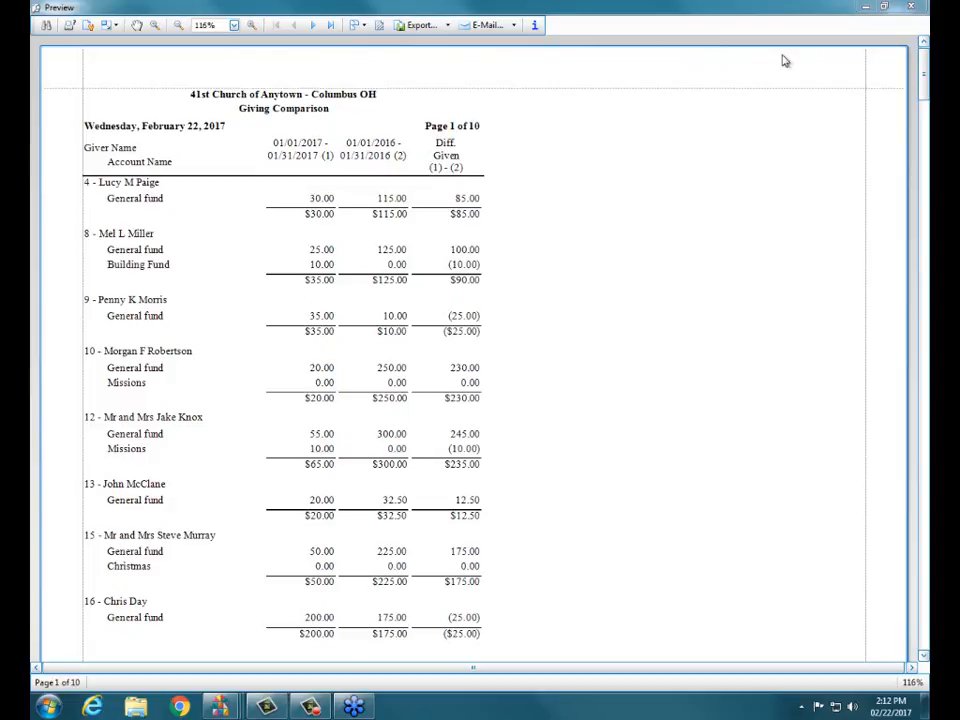
{"action": "left_click", "coordinate": [911, 6]}
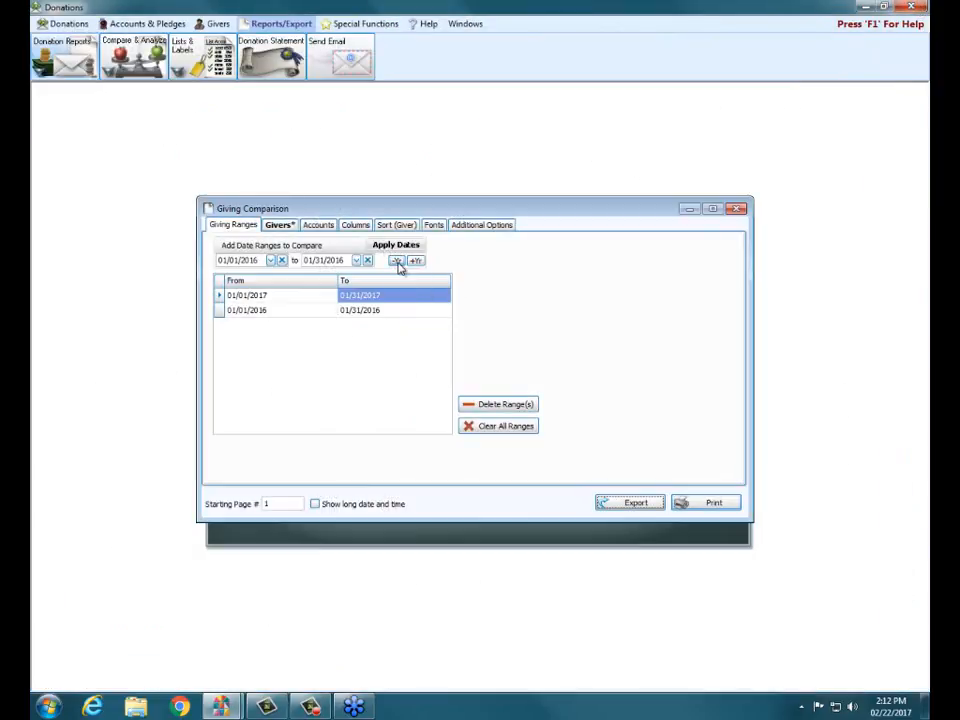
Add 01/01/2015 to 01/31/2015 as a third range and preview the Giving Comparison report.
{"action": "left_click", "coordinate": [396, 260]}
{"action": "left_click", "coordinate": [398, 247]}
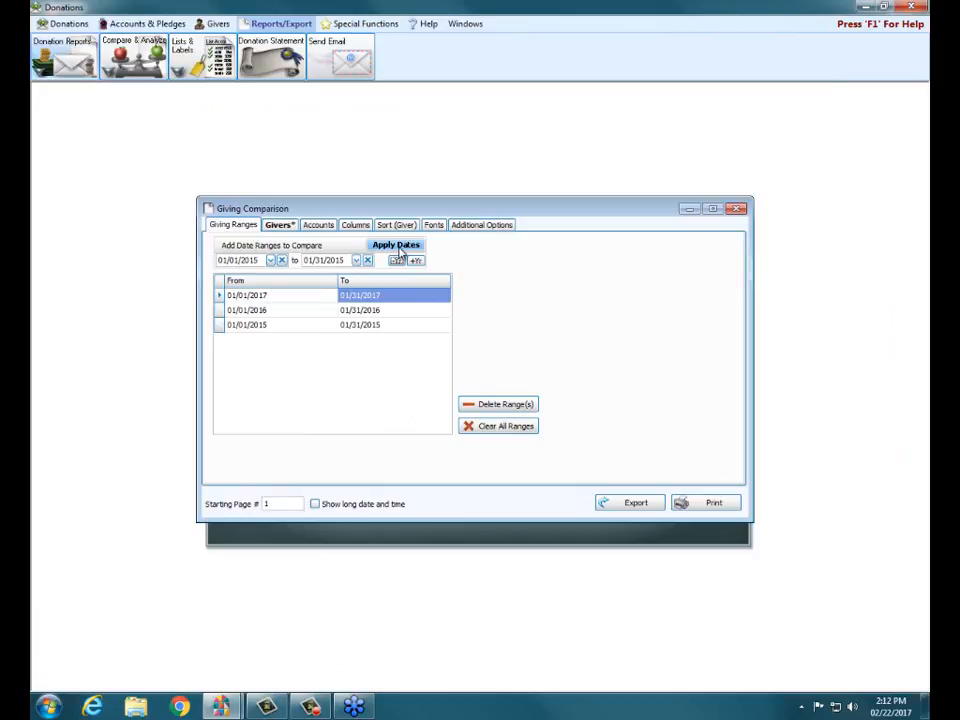
{"action": "left_click", "coordinate": [705, 507]}
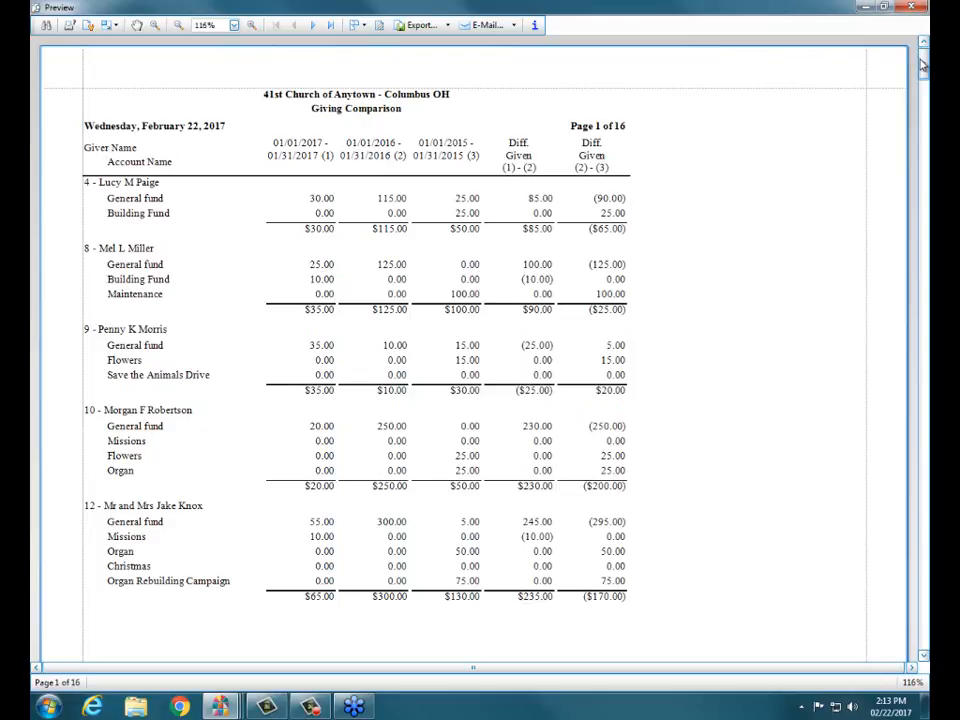
Review the grand totals at the end of the Giving Comparison report and close the report.
{"action": "left_click_drag", "start_coordinate": [923, 65], "coordinate": [925, 625]}
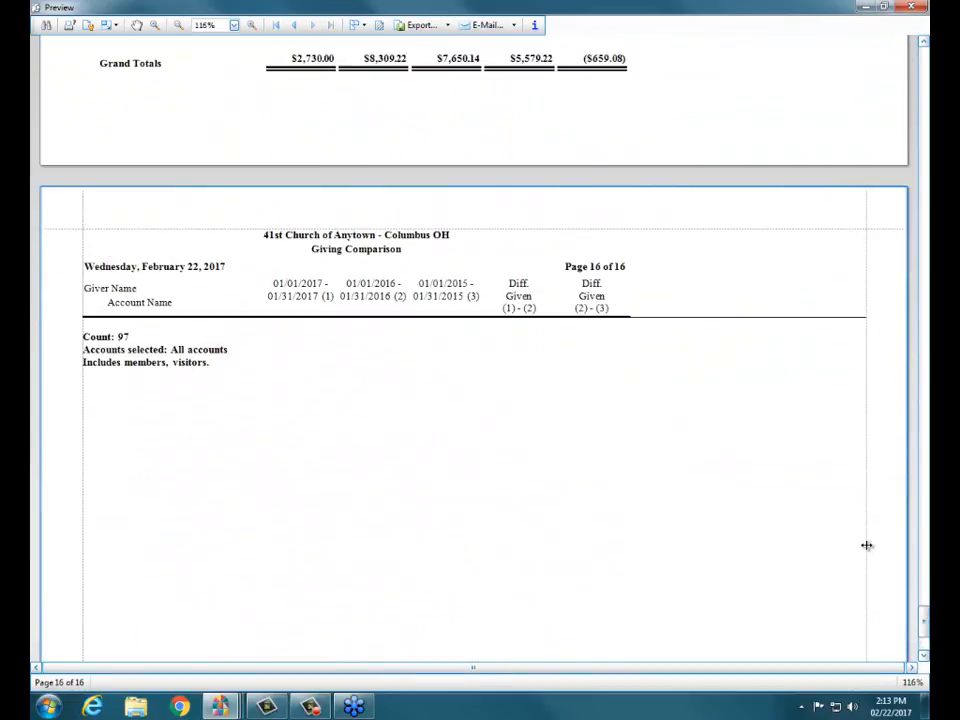
{"action": "left_click_drag", "start_coordinate": [921, 615], "coordinate": [922, 601]}
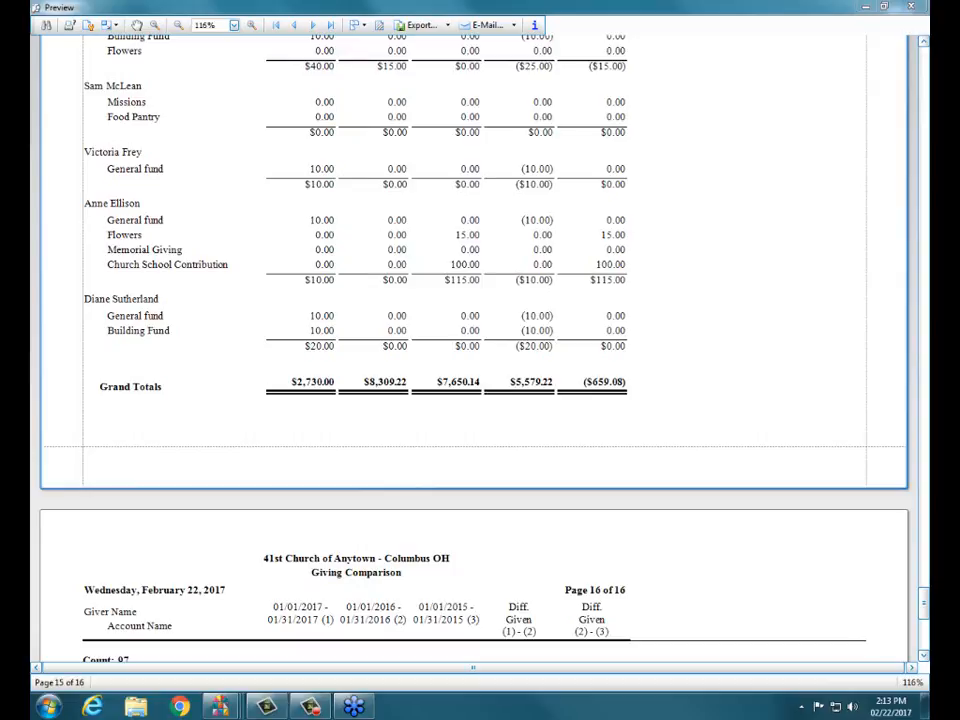
{"action": "left_click", "coordinate": [911, 8]}
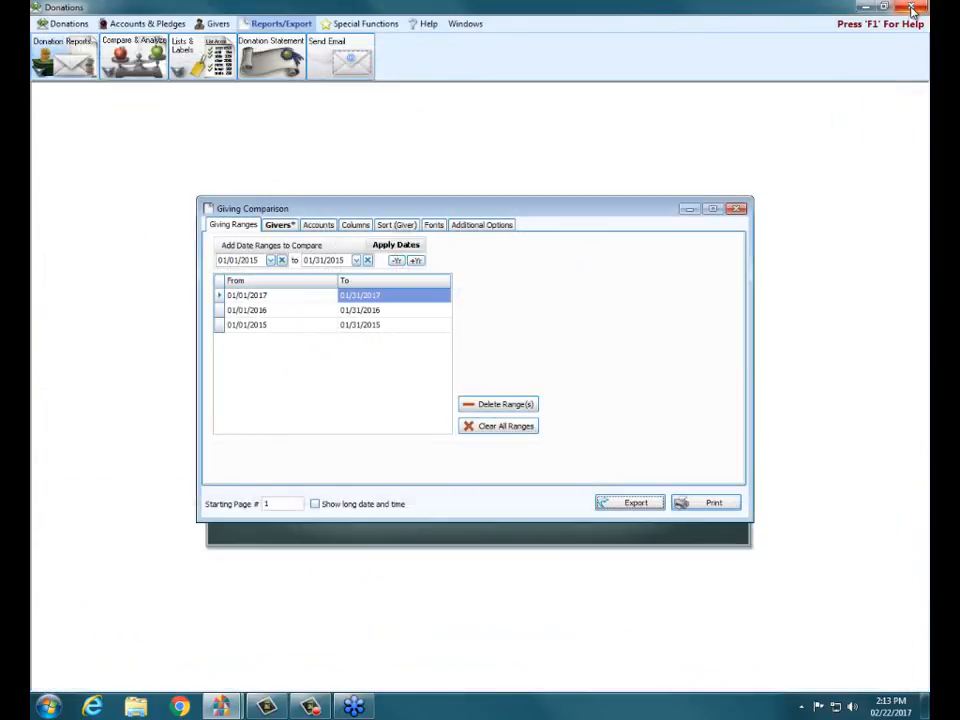
{"action": "left_click", "coordinate": [735, 210]}
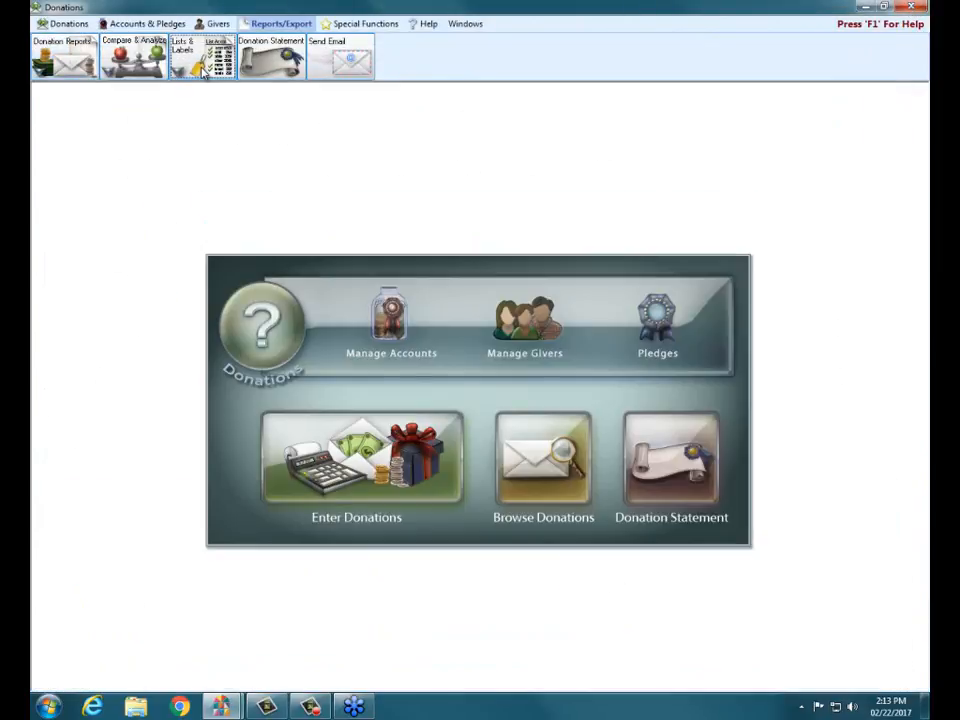
Open the Step Report in Giving format and shift its date range back to 01/01/2016 to 12/31/2016.
{"action": "left_click", "coordinate": [170, 65]}
{"action": "left_click", "coordinate": [98, 54]}
{"action": "left_click", "coordinate": [131, 54]}
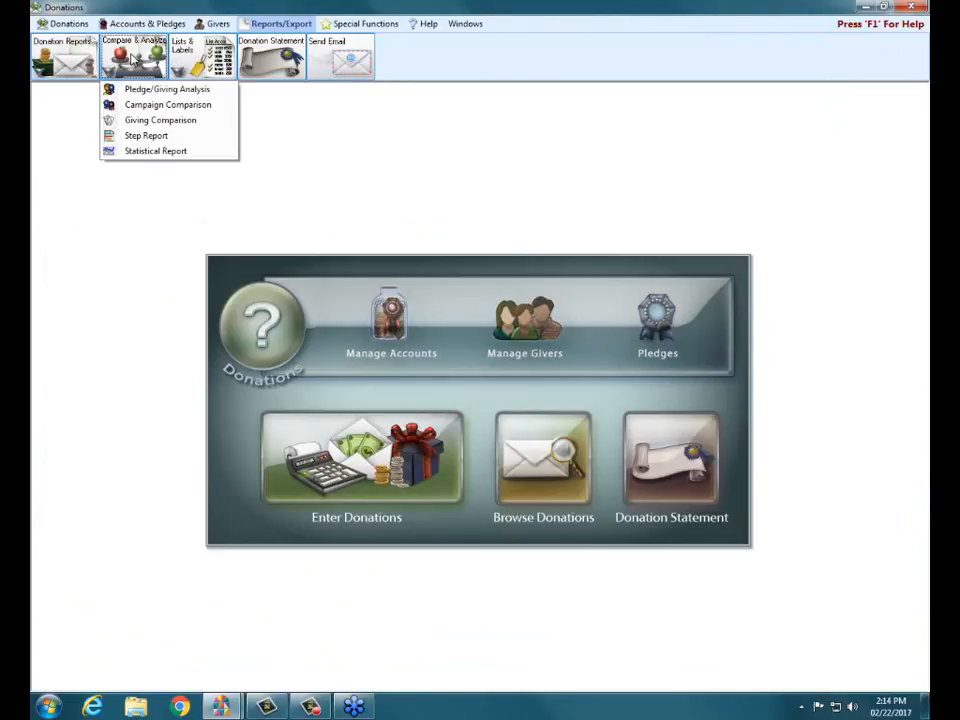
{"action": "left_click", "coordinate": [182, 141]}
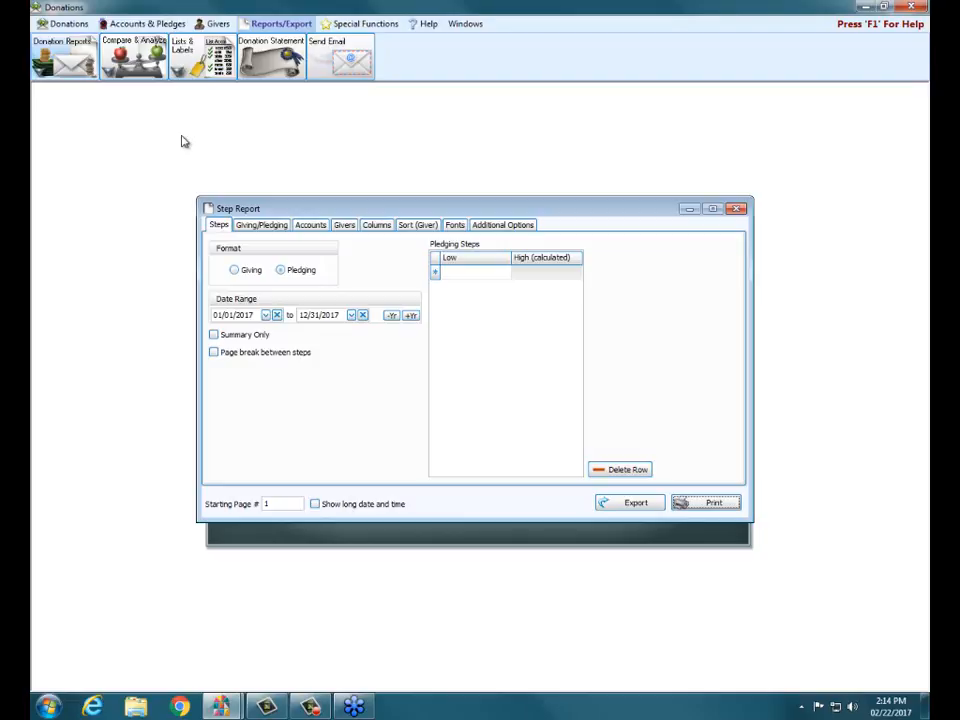
{"action": "left_click", "coordinate": [392, 316]}
{"action": "left_click", "coordinate": [250, 270]}
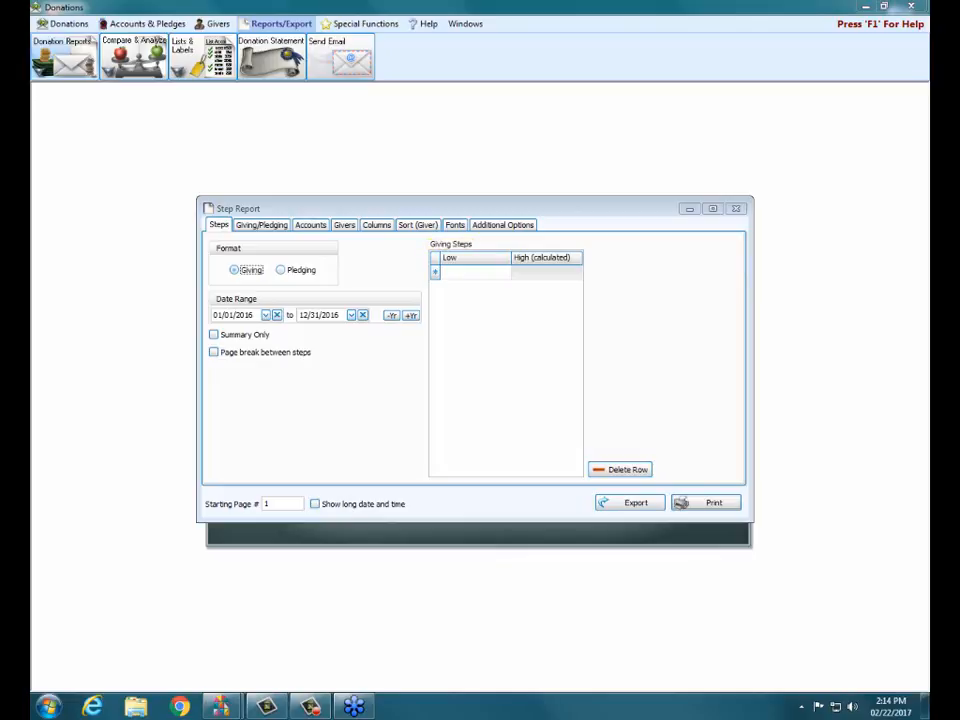
Enter the first giving steps with low amounts of 0.00, 0.01, 10.00, 20.00 and 50.00.
{"action": "left_click", "coordinate": [487, 271]}
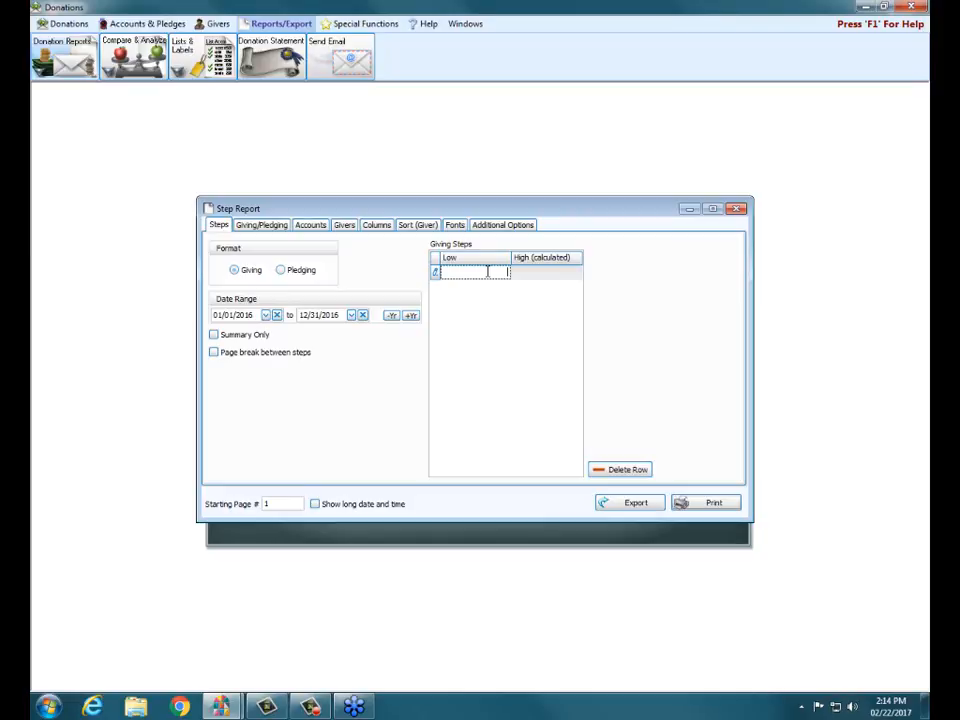
{"action": "type", "text": "0."}
{"action": "key", "text": "Return"}
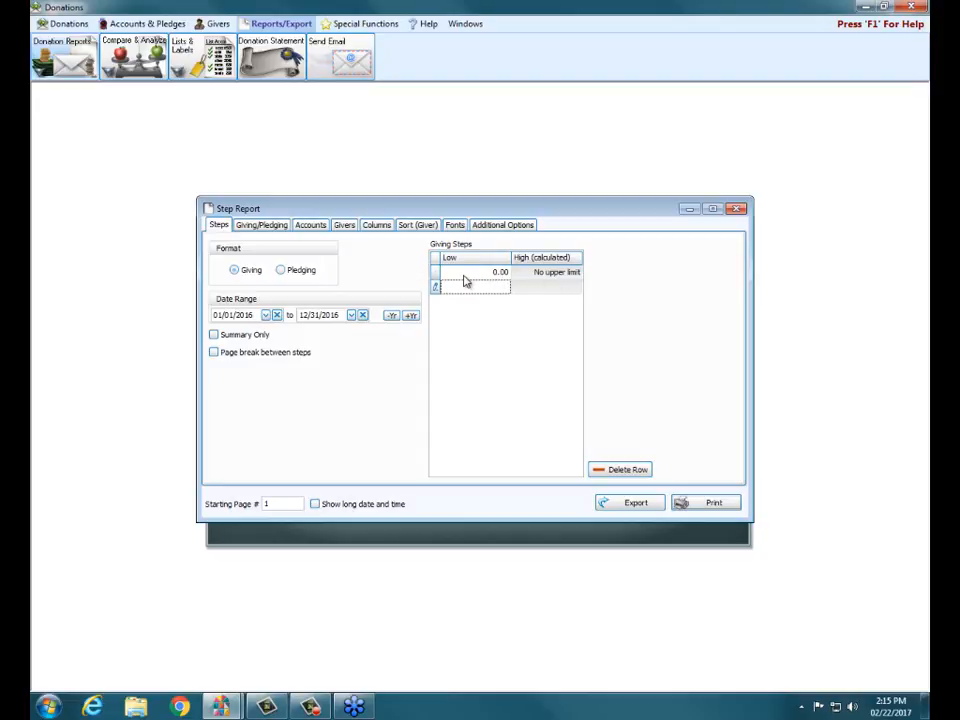
{"action": "type", "text": "0.01"}
{"action": "key", "text": "Return"}
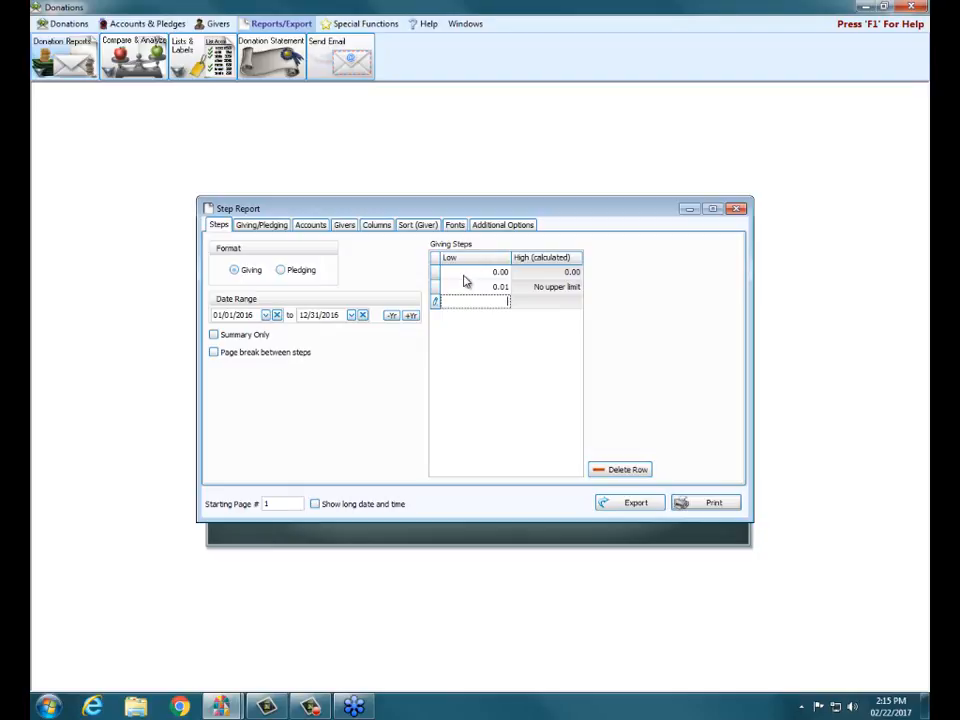
{"action": "type", "text": "10.00"}
{"action": "key", "text": "Return"}
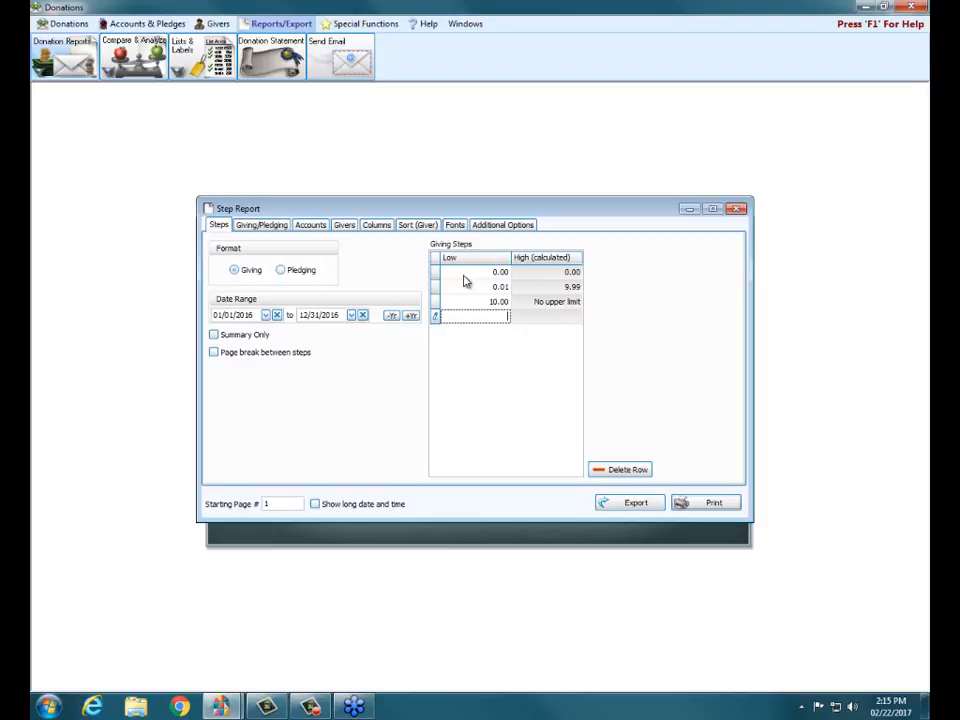
{"action": "type", "text": "20."}
{"action": "key", "text": "Return"}
{"action": "type", "text": "50"}
{"action": "key", "text": "Return"}
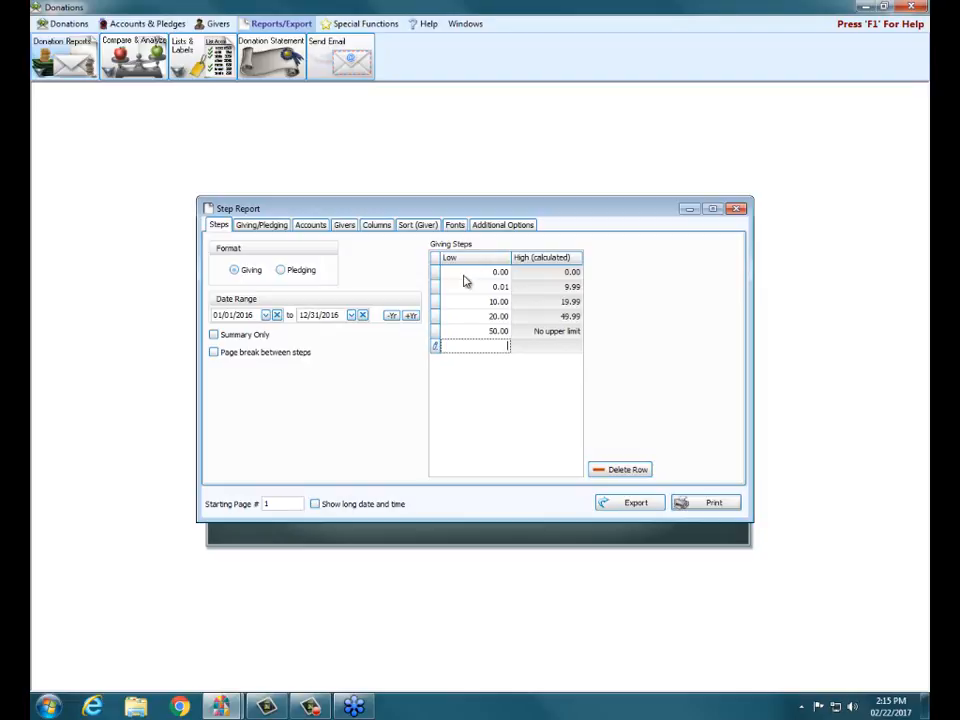
Add the higher giving steps with low amounts of 100.00, 250.00, 500.00 and 1,000.00.
{"action": "type", "text": "100"}
{"action": "key", "text": "Return"}
{"action": "type", "text": "250."}
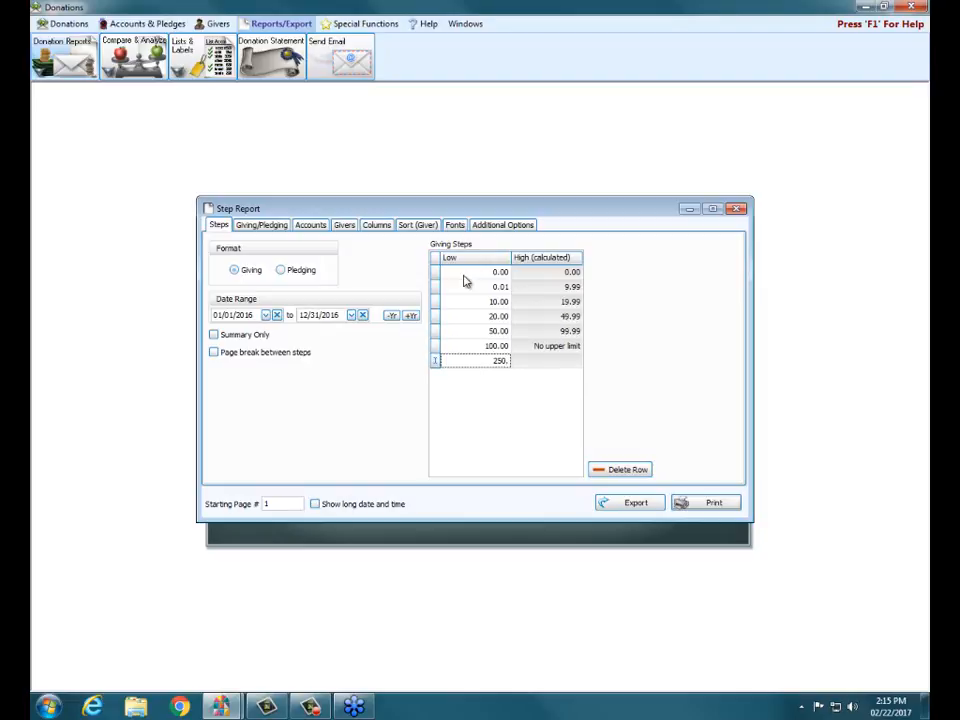
{"action": "key", "text": "Return"}
{"action": "type", "text": "500."}
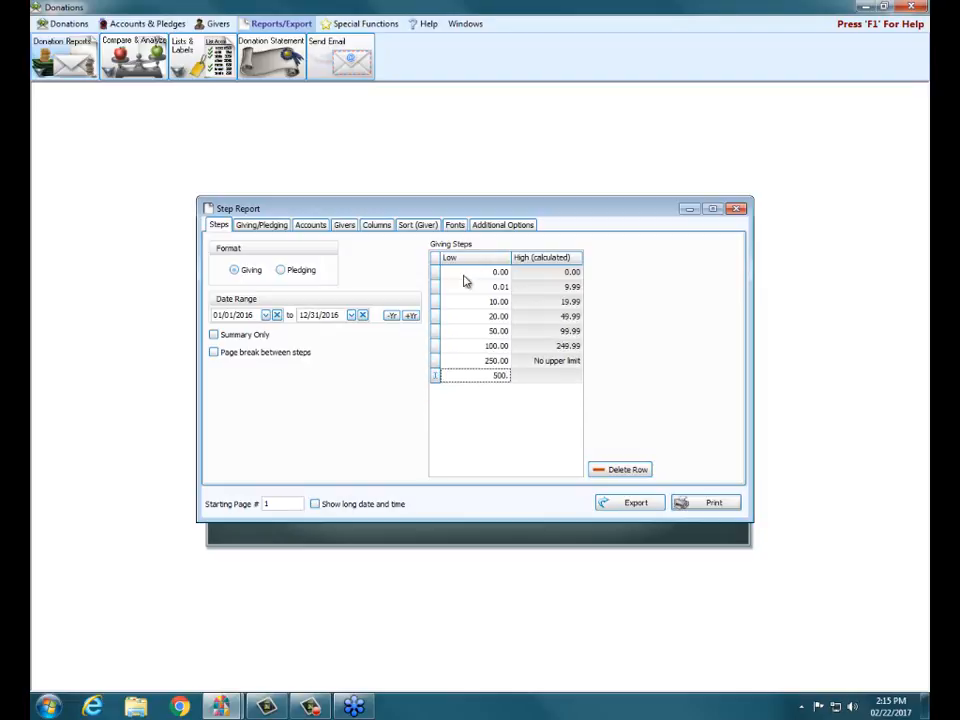
{"action": "key", "text": "Return"}
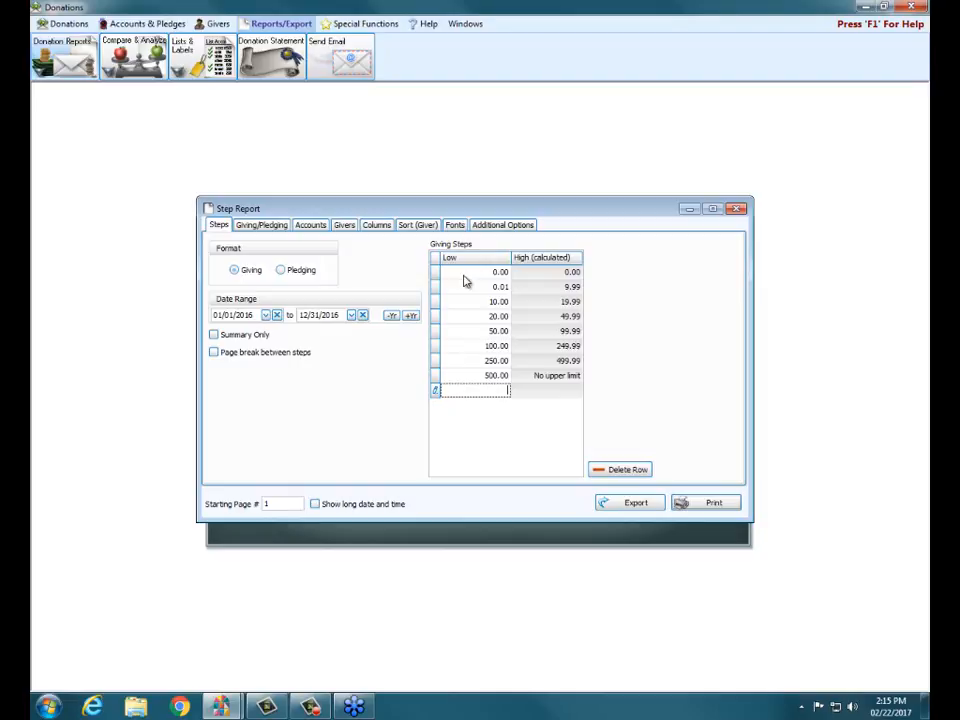
{"action": "type", "text": "1000"}
{"action": "key", "text": "Return"}
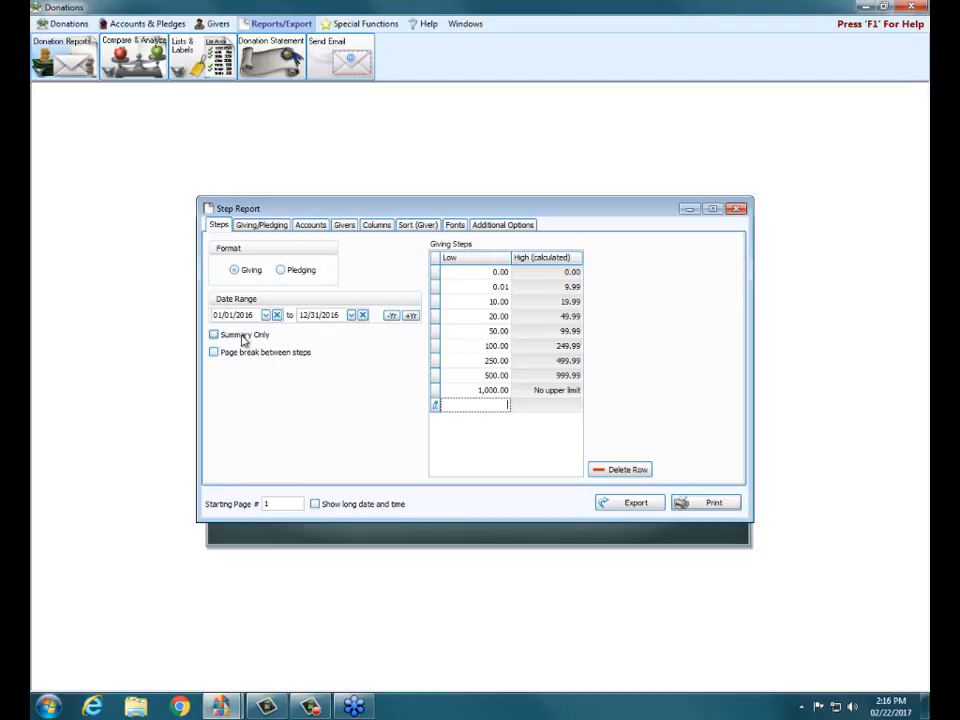
Limit the Step Report to Summary Only and preview it at page width.
{"action": "left_click", "coordinate": [243, 337]}
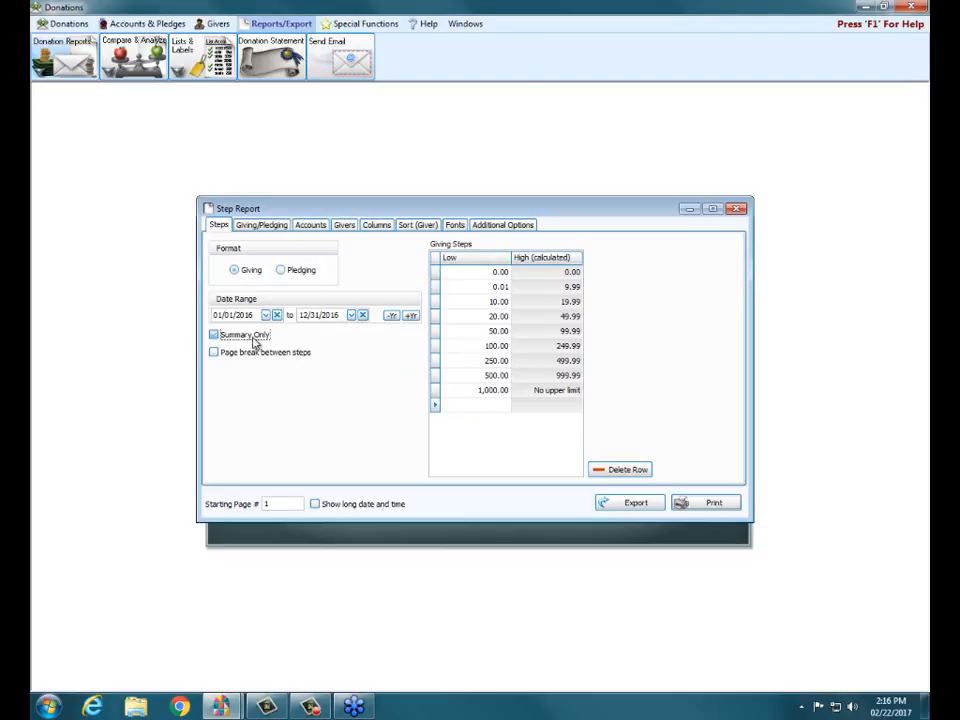
{"action": "left_click", "coordinate": [237, 340]}
{"action": "left_click", "coordinate": [712, 502]}
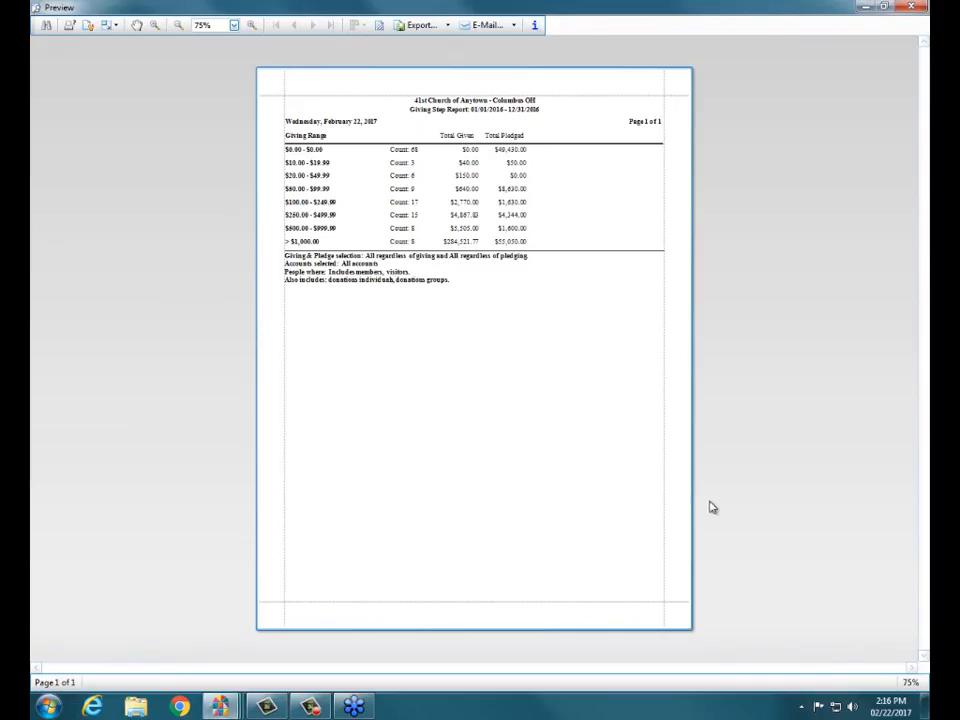
{"action": "left_click", "coordinate": [234, 25]}
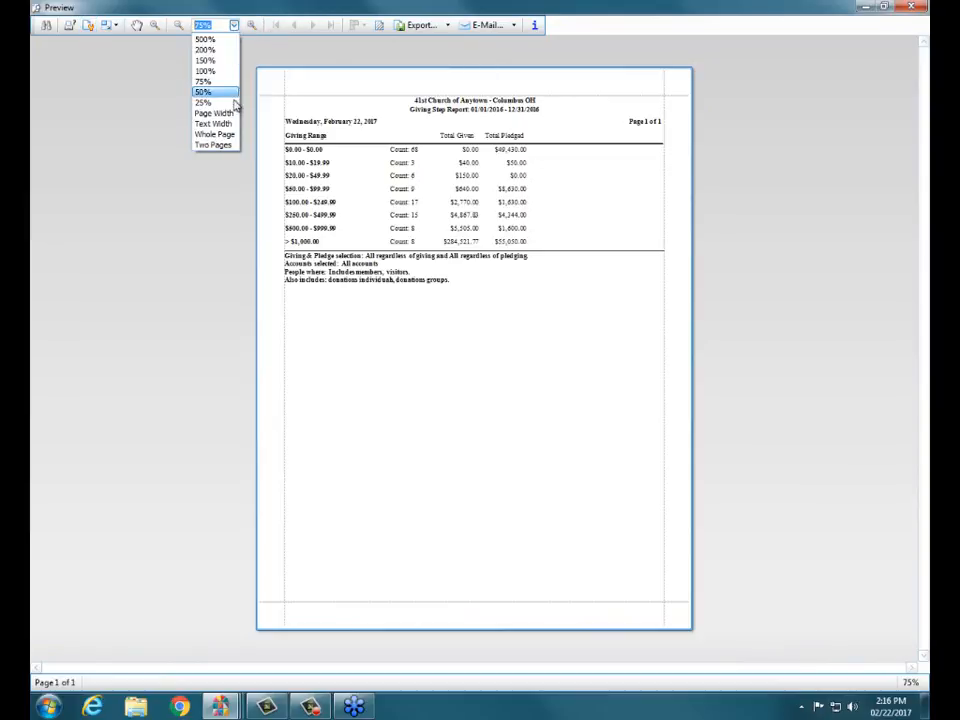
{"action": "left_click", "coordinate": [213, 113]}
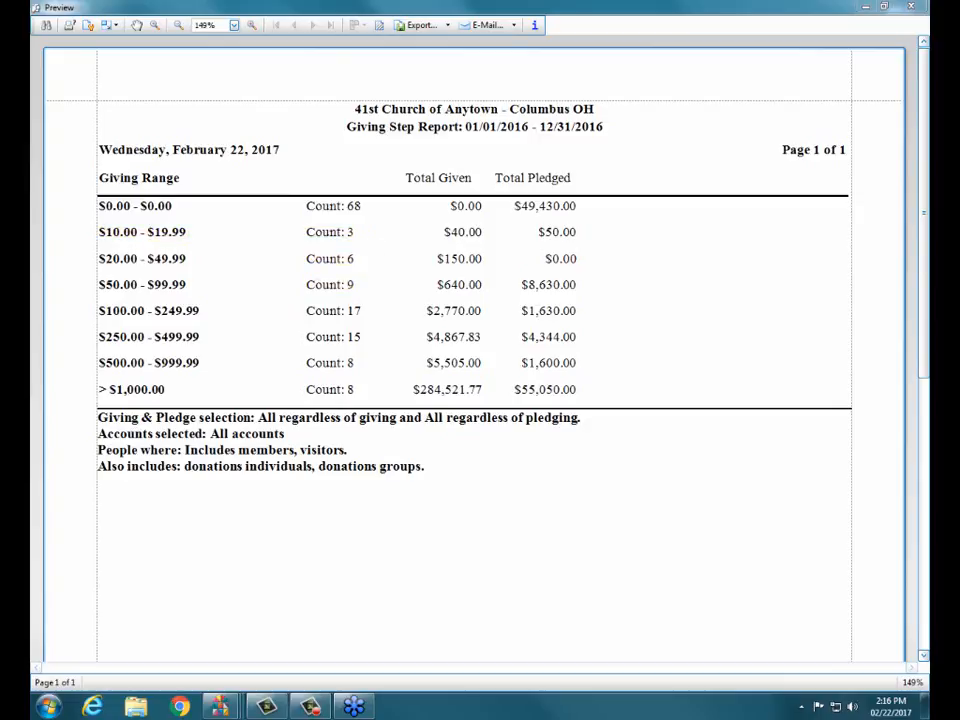
{"action": "left_click", "coordinate": [910, 7]}
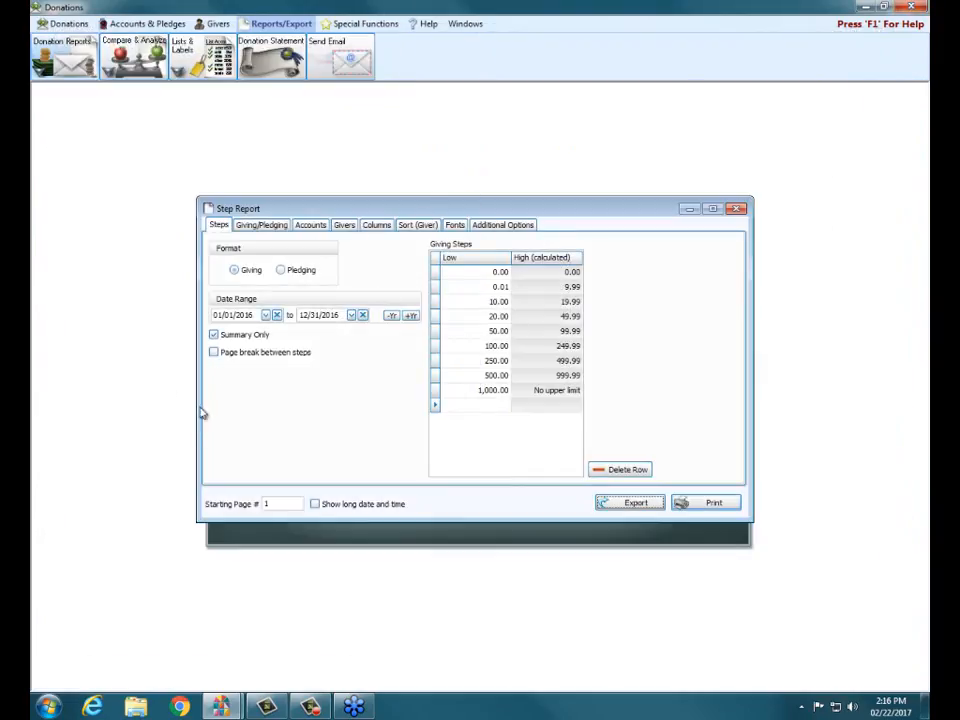
Turn off Summary Only, preview the Step Report with individual givers in each range, and close the report.
{"action": "left_click", "coordinate": [233, 337]}
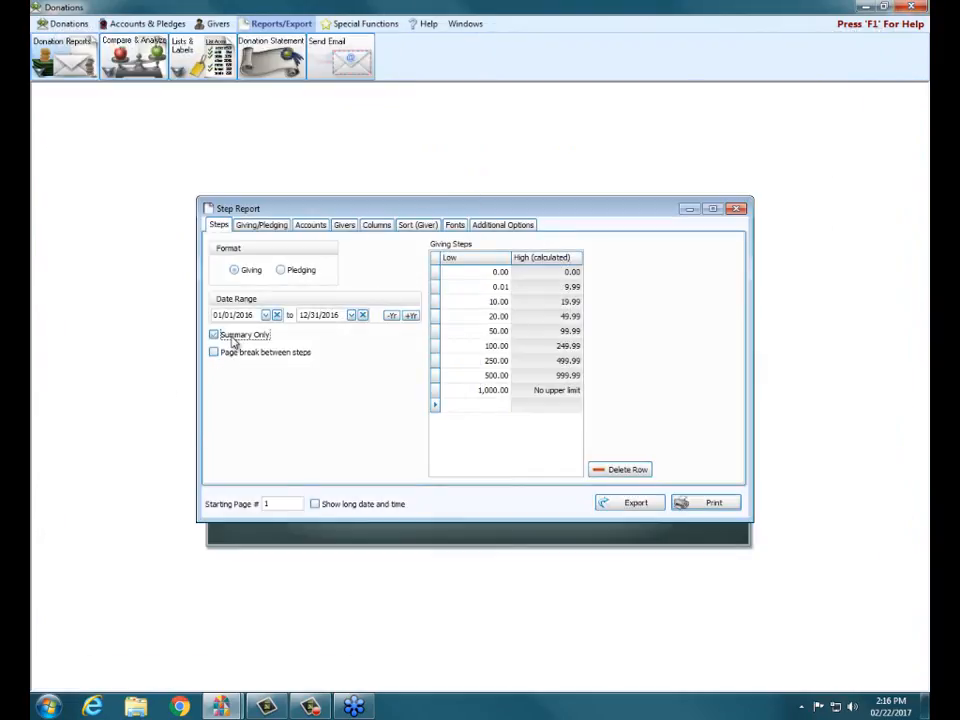
{"action": "left_click", "coordinate": [712, 503]}
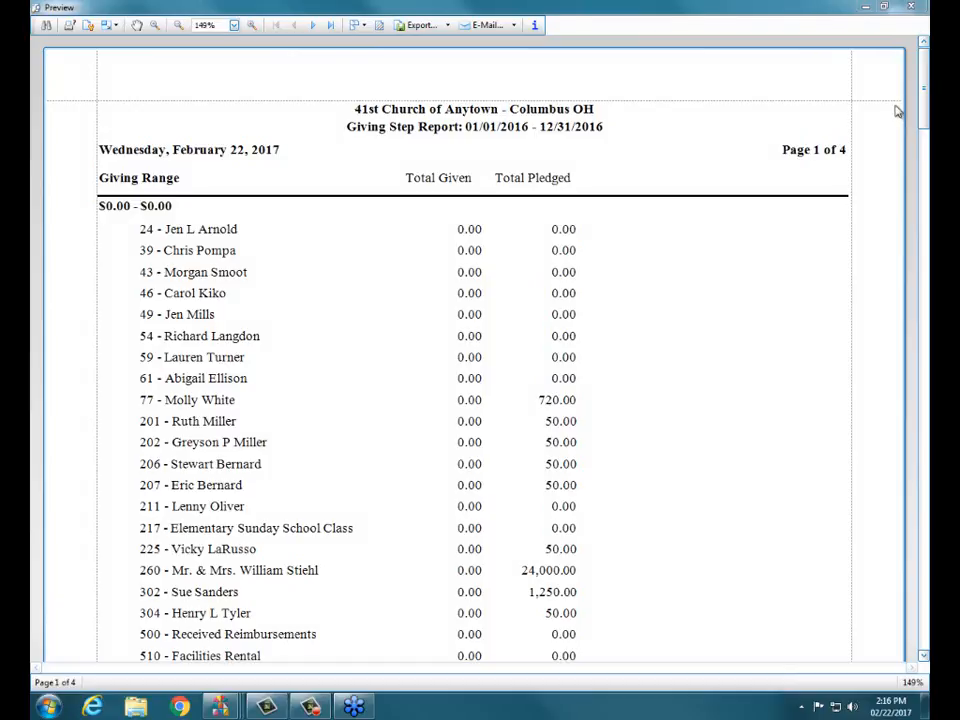
{"action": "left_click_drag", "start_coordinate": [922, 98], "coordinate": [923, 320]}
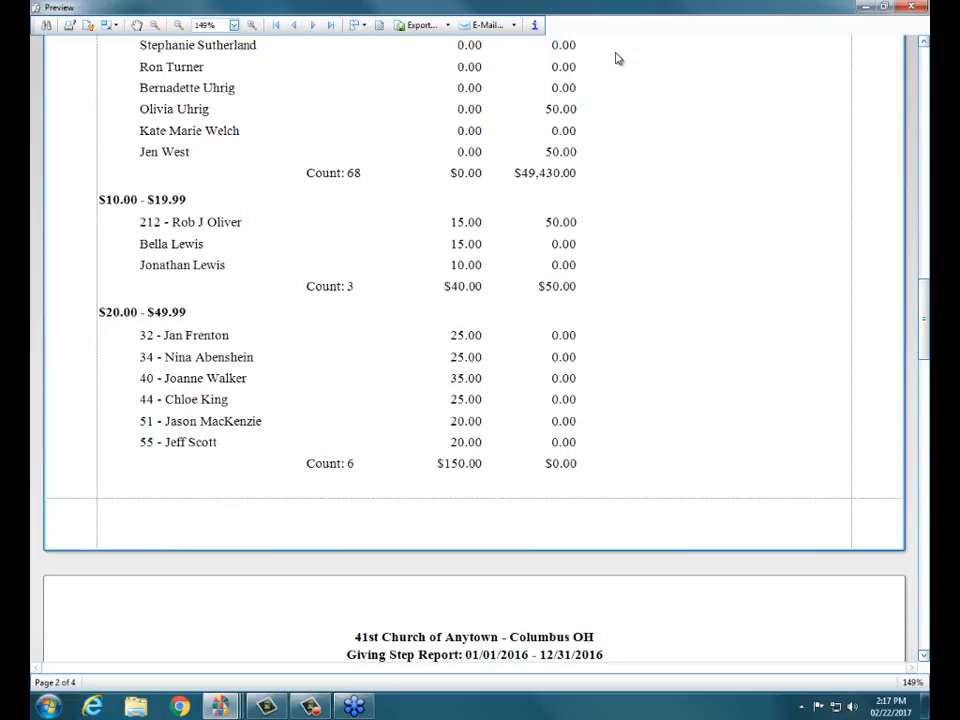
{"action": "left_click", "coordinate": [911, 9]}
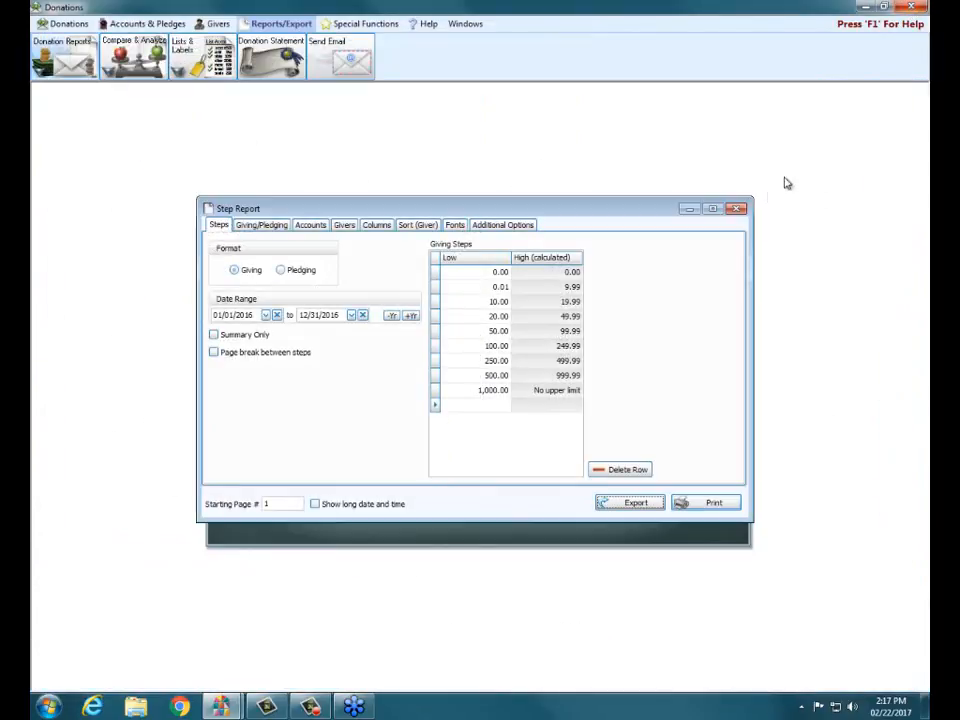
{"action": "left_click", "coordinate": [734, 209]}
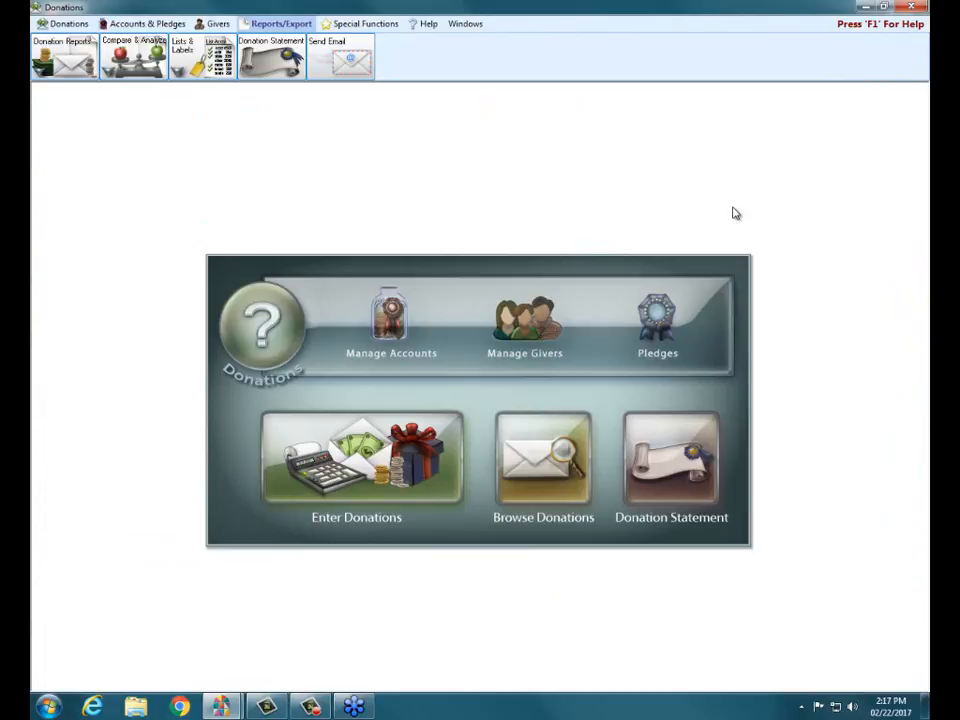
Open the Statistical Report and filter Date Occurred from 01/01/2016 to 12/31/2016.
{"action": "left_click", "coordinate": [132, 60]}
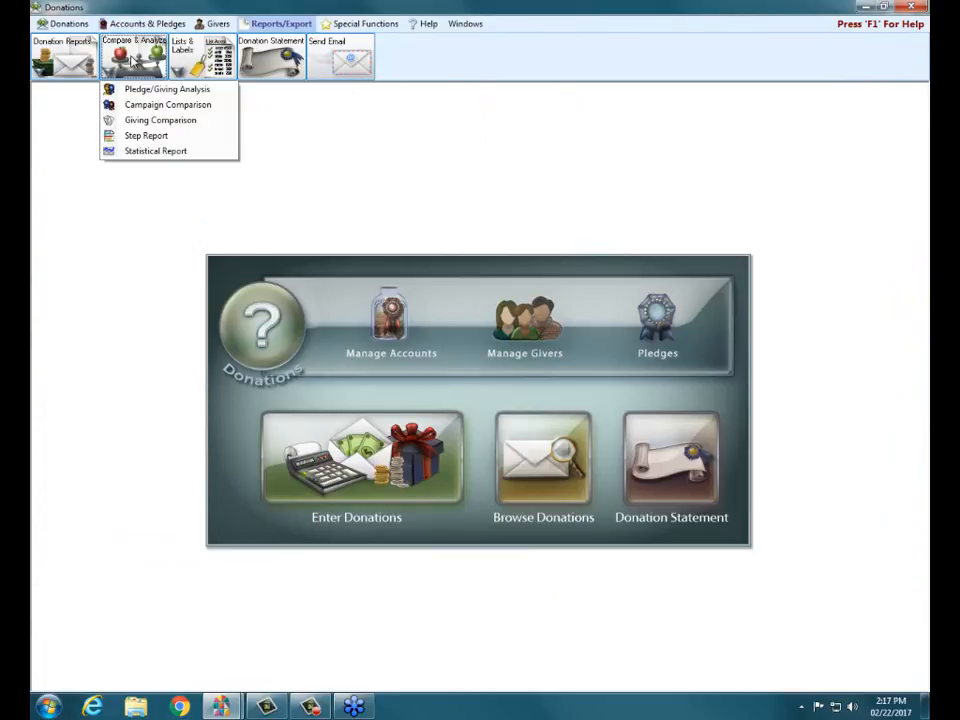
{"action": "left_click", "coordinate": [148, 152]}
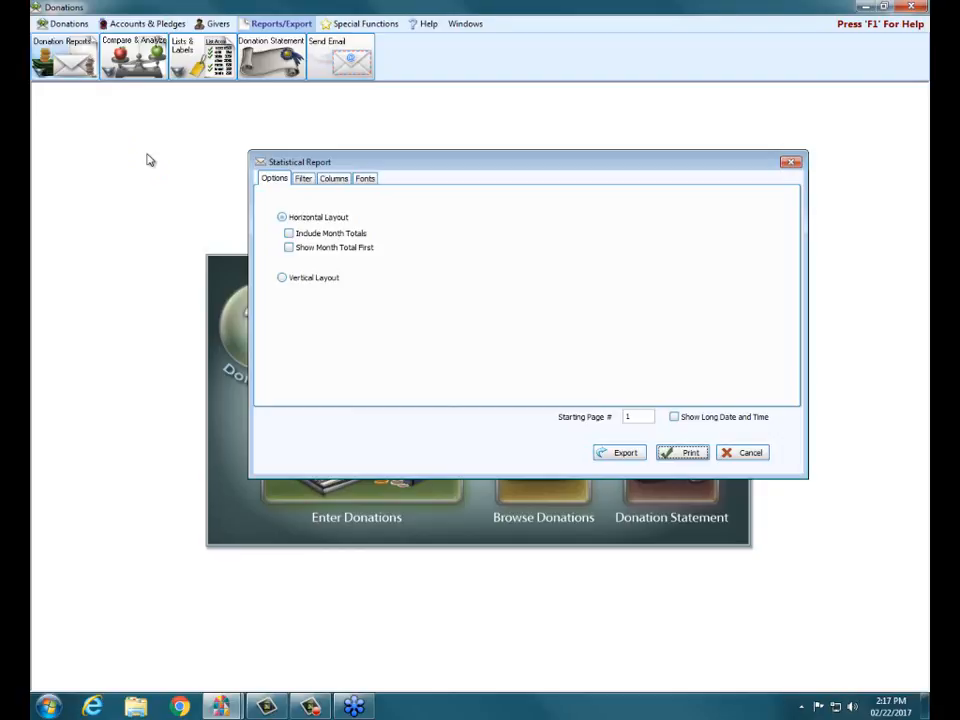
{"action": "left_click", "coordinate": [304, 179]}
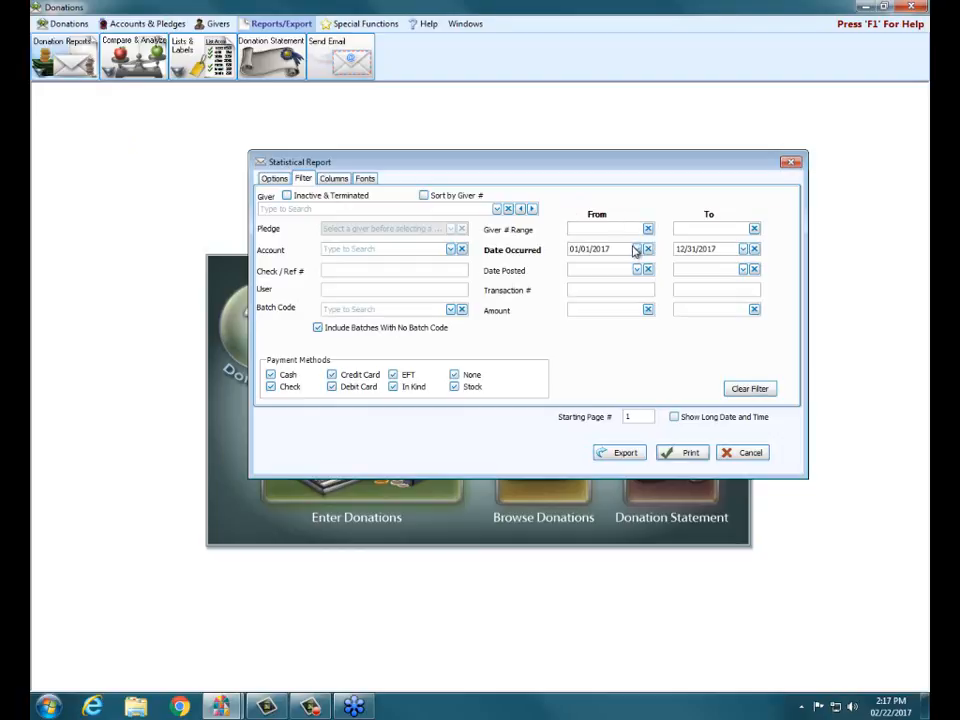
{"action": "left_click_drag", "start_coordinate": [622, 250], "coordinate": [513, 257]}
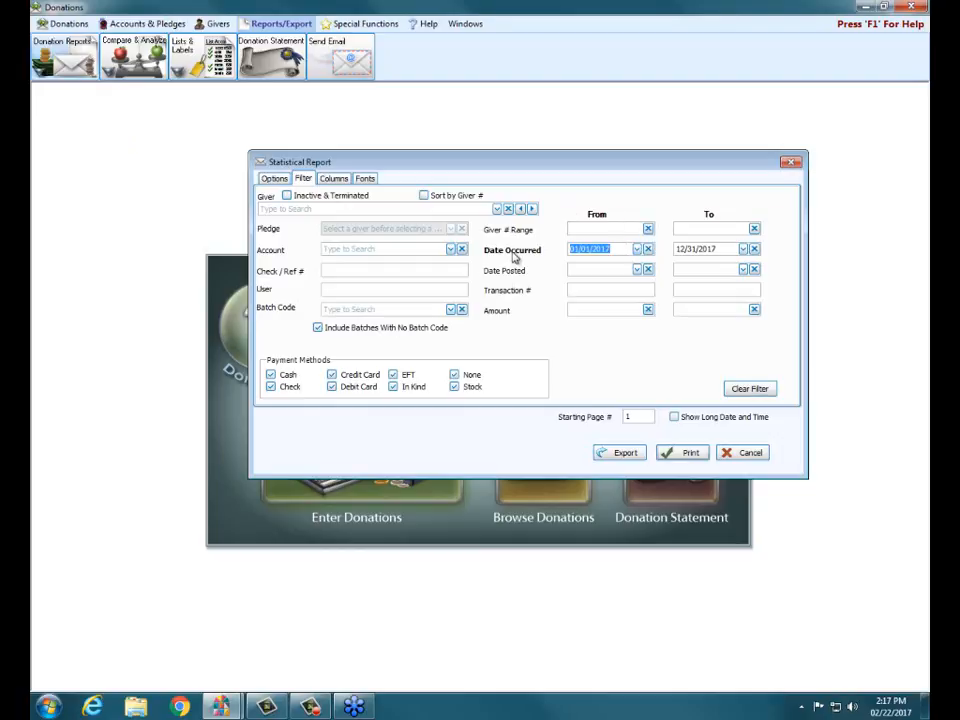
{"action": "type", "text": "01012016"}
{"action": "key", "text": "Tab"}
{"action": "type", "text": "12/31/2016"}
{"action": "key", "text": "Tab"}
Preview the Statistical Report at text width to examine its totals and averages by date.
{"action": "left_click", "coordinate": [697, 454]}
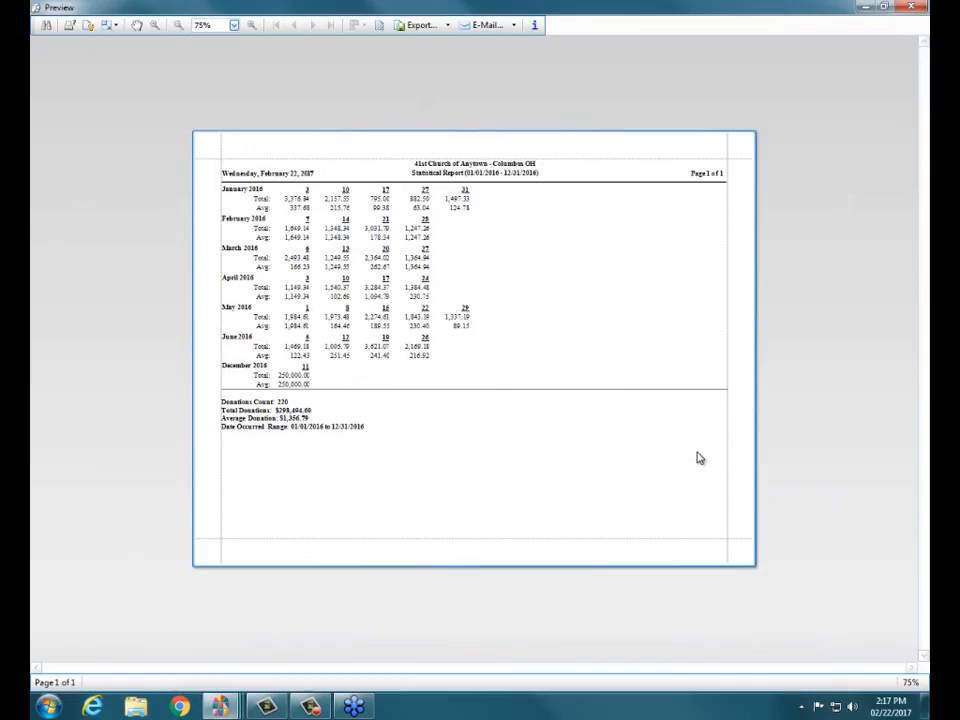
{"action": "left_click", "coordinate": [233, 26]}
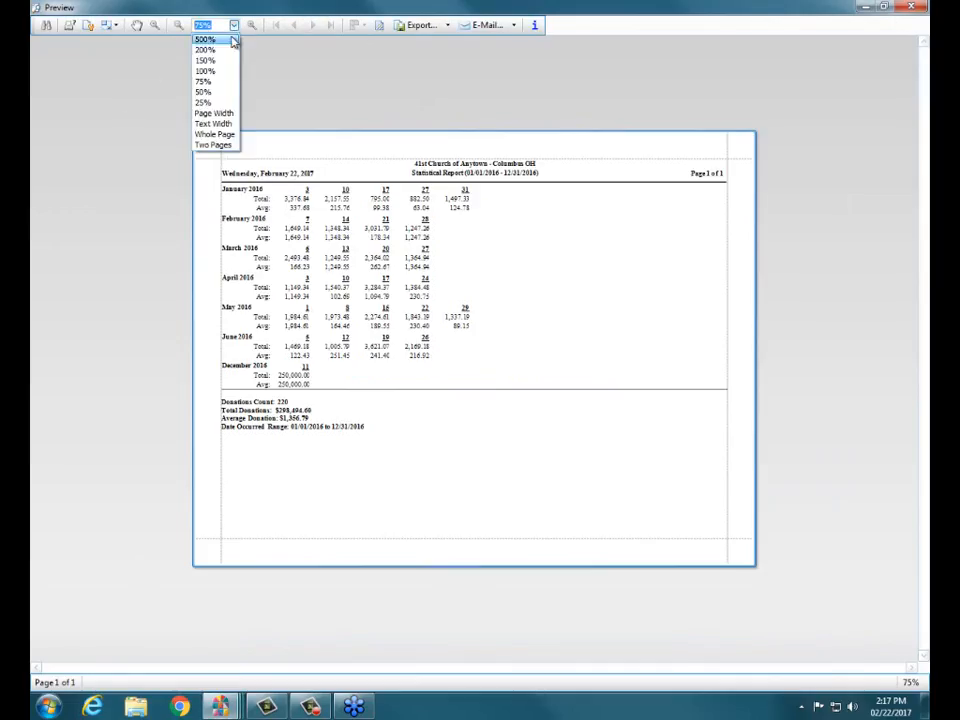
{"action": "left_click", "coordinate": [229, 126]}
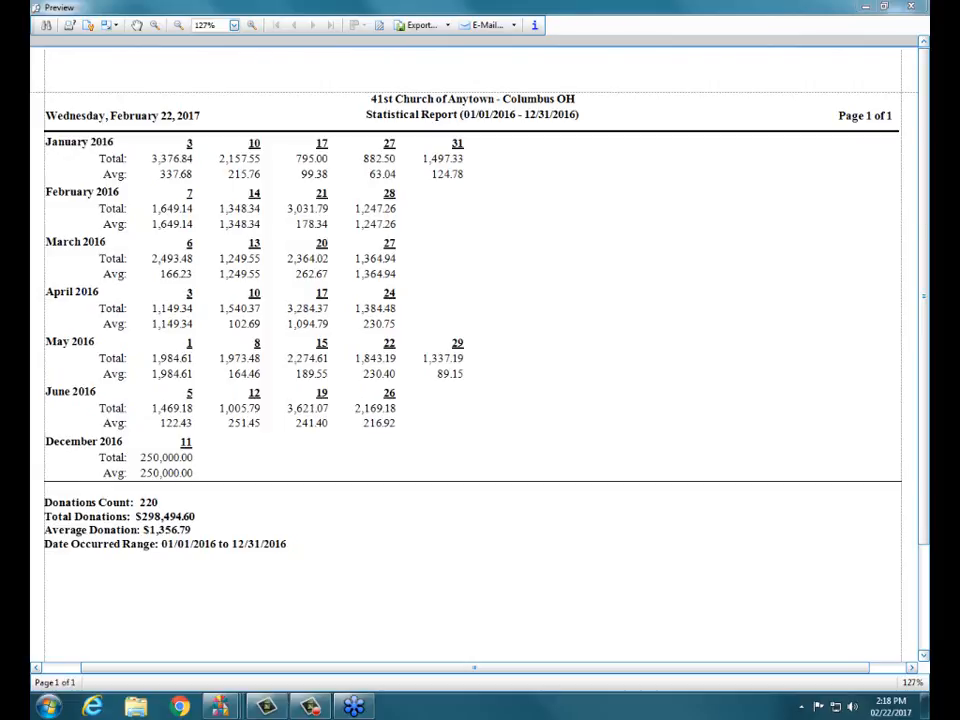
{"action": "left_click", "coordinate": [908, 9]}
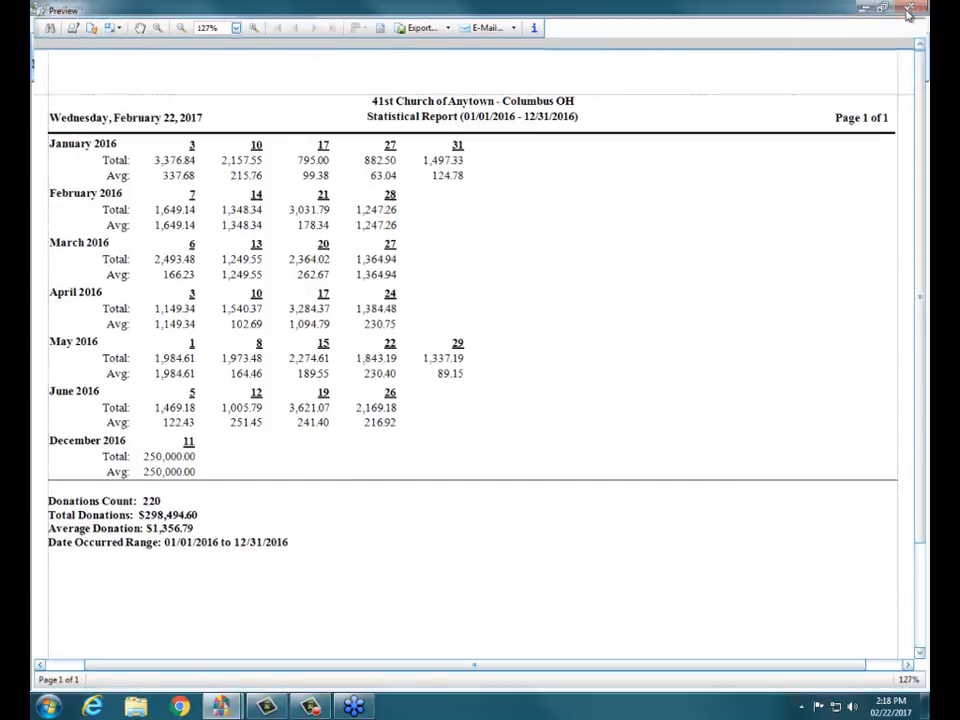
Switch the Statistical Report to Vertical Layout and preview it at 100% zoom.
{"action": "left_click", "coordinate": [274, 180]}
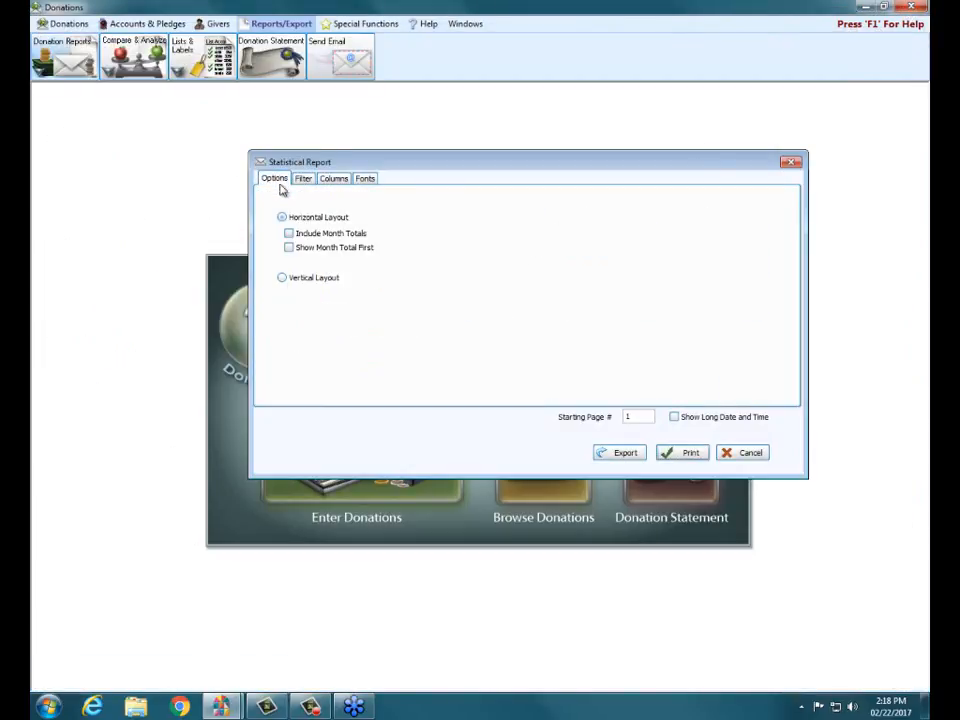
{"action": "left_click", "coordinate": [297, 279]}
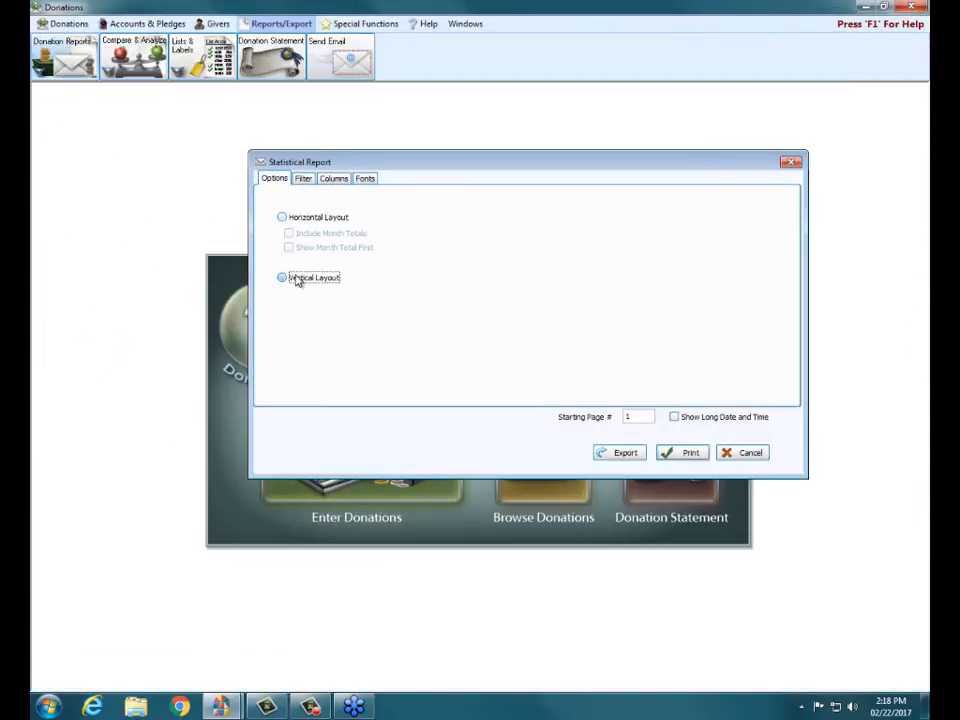
{"action": "left_click", "coordinate": [668, 456]}
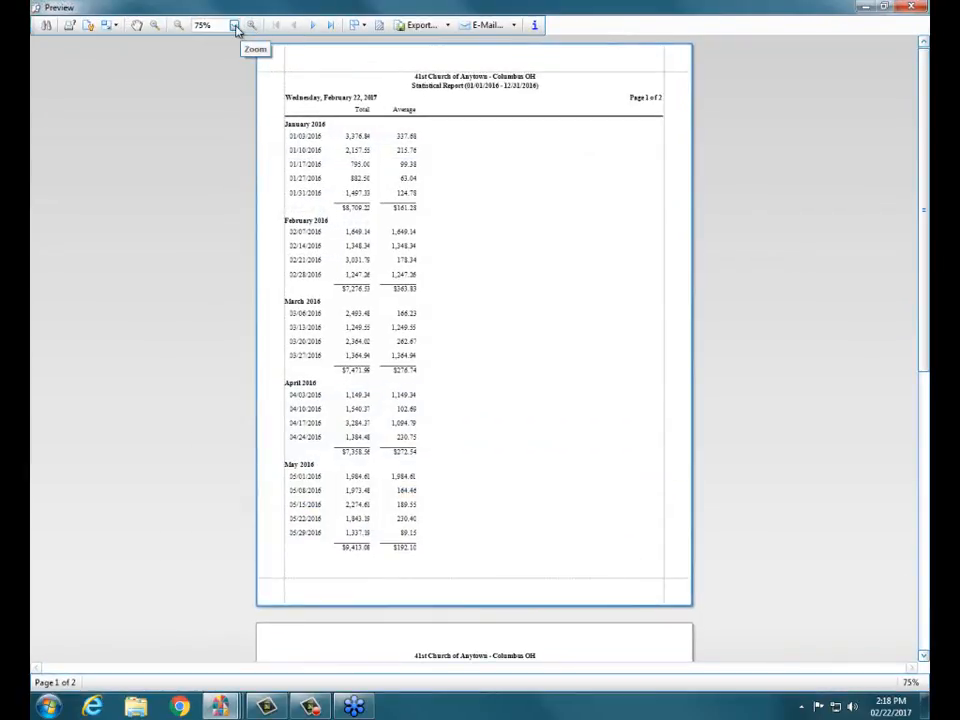
{"action": "left_click", "coordinate": [234, 25]}
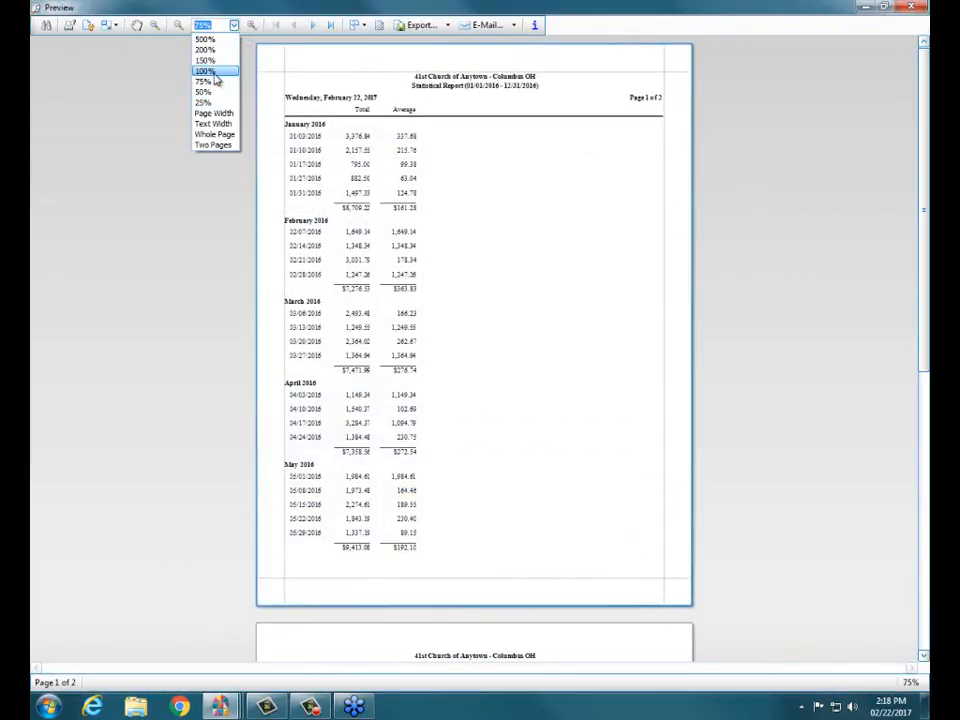
{"action": "left_click", "coordinate": [210, 71]}
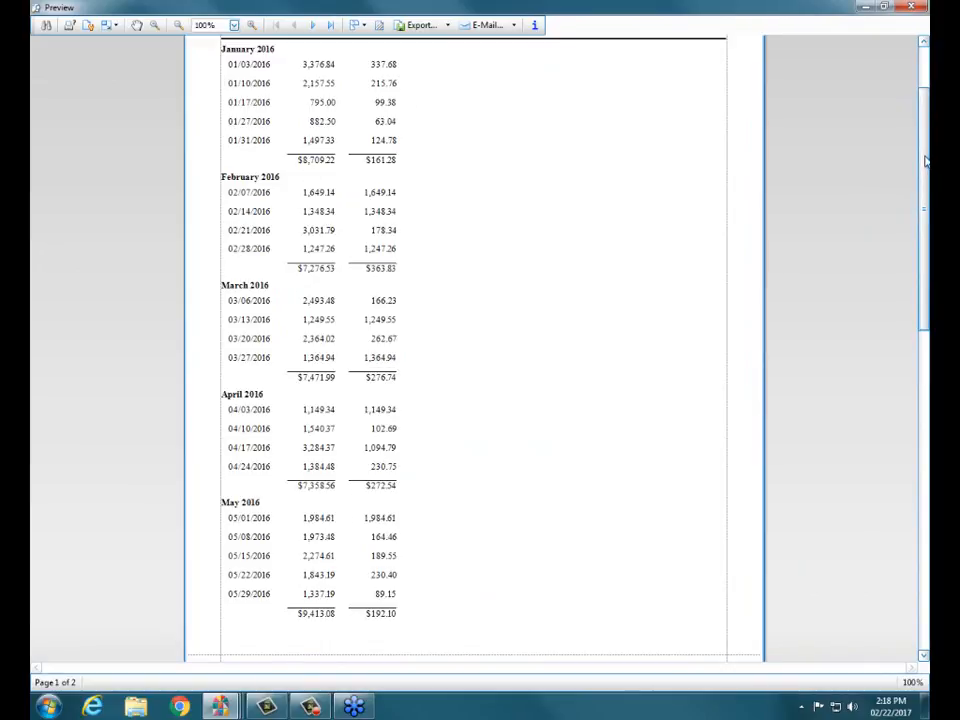
Examine the monthly totals and averages in the vertical preview, and close the preview and the Statistical Report.
{"action": "scroll", "coordinate": [538, 150], "scroll_direction": "up", "scroll_amount": 1}
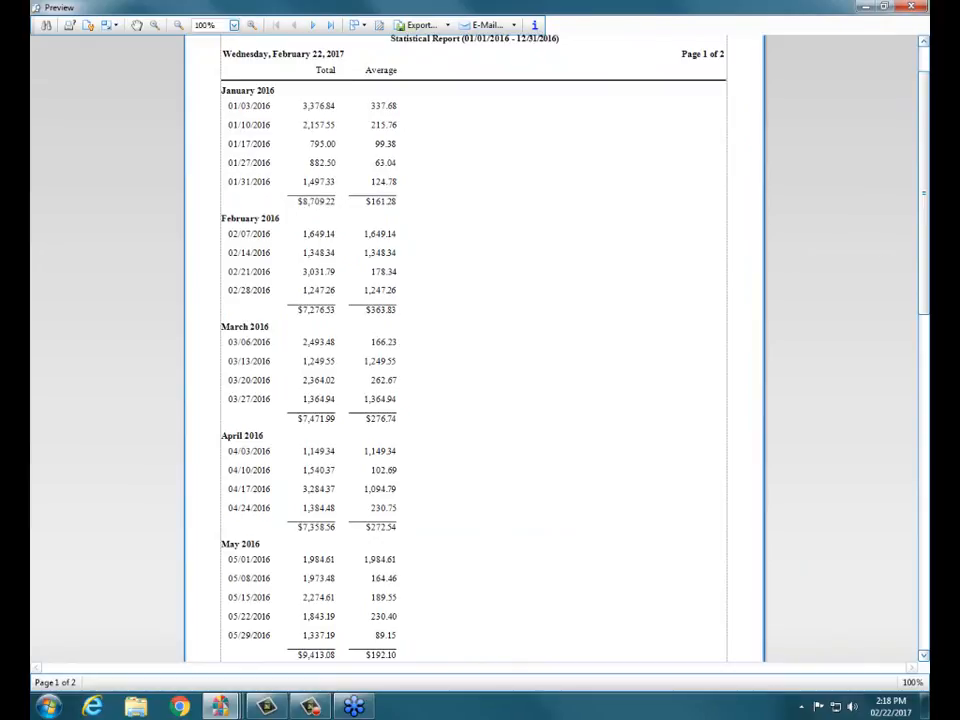
{"action": "mouse_move", "coordinate": [923, 125]}
{"action": "left_mouse_down"}
{"action": "mouse_move", "coordinate": [925, 224]}
{"action": "mouse_move", "coordinate": [928, 122]}
{"action": "left_mouse_up"}
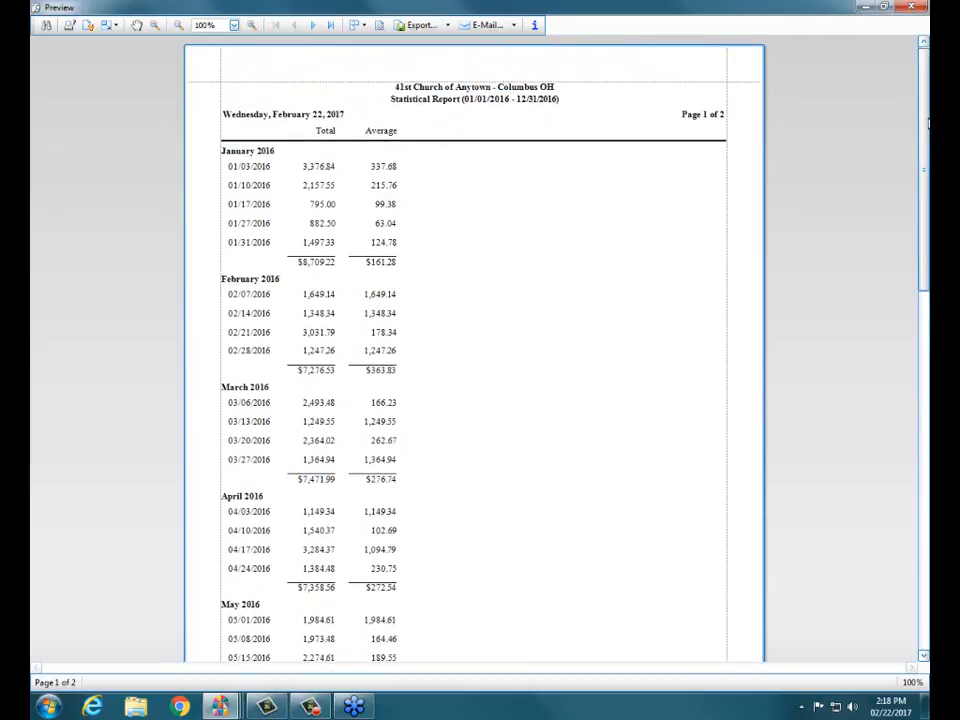
{"action": "left_click", "coordinate": [918, 6]}
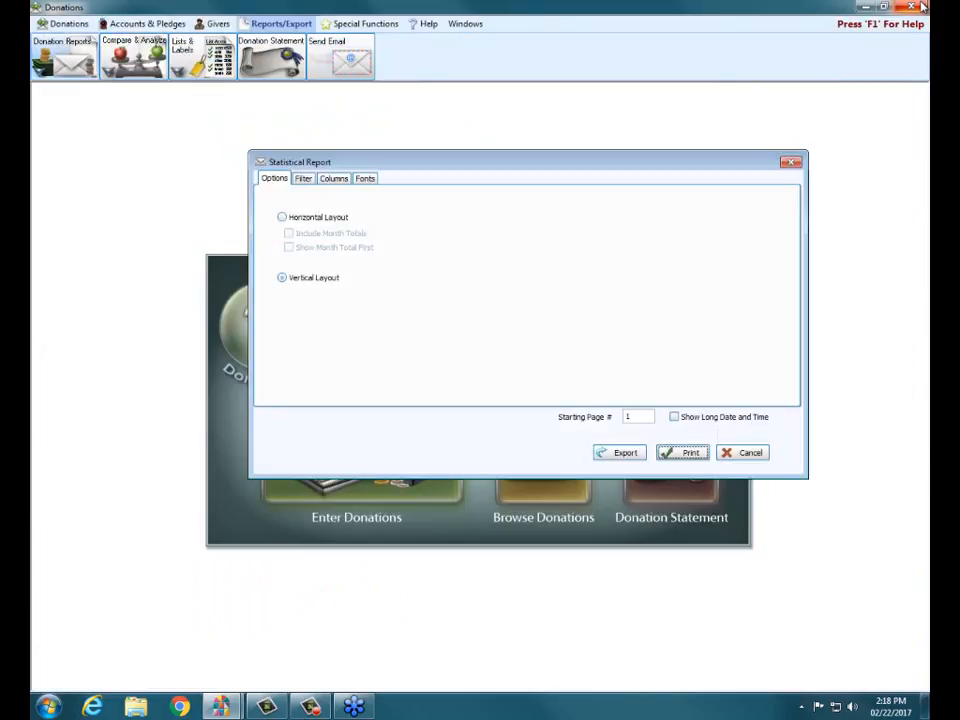
{"action": "left_click", "coordinate": [791, 162]}
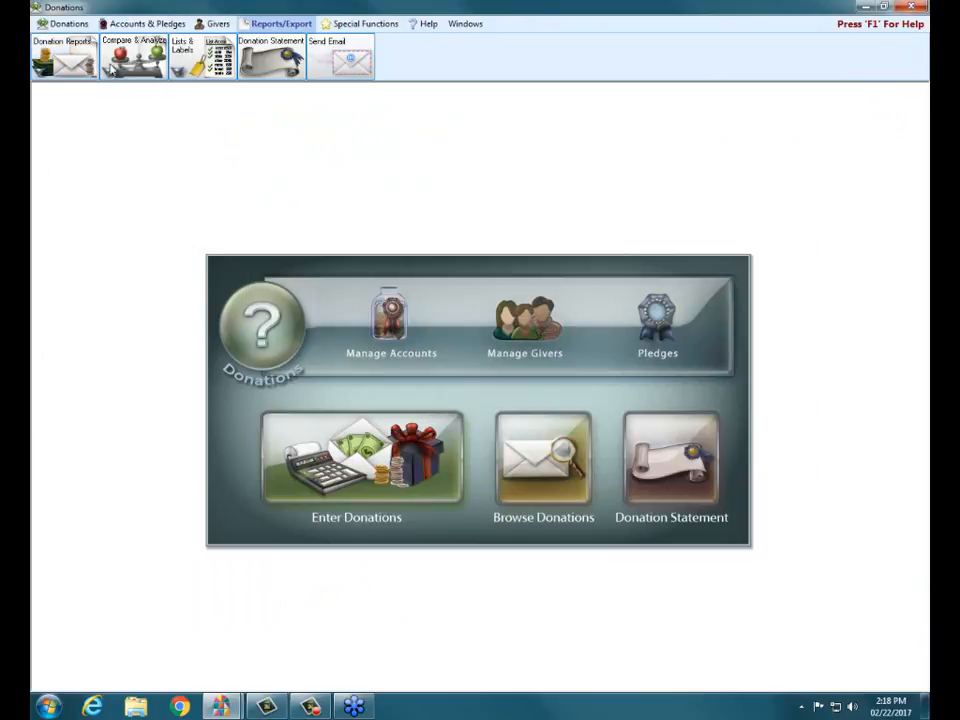
{"action": "left_click", "coordinate": [135, 58]}
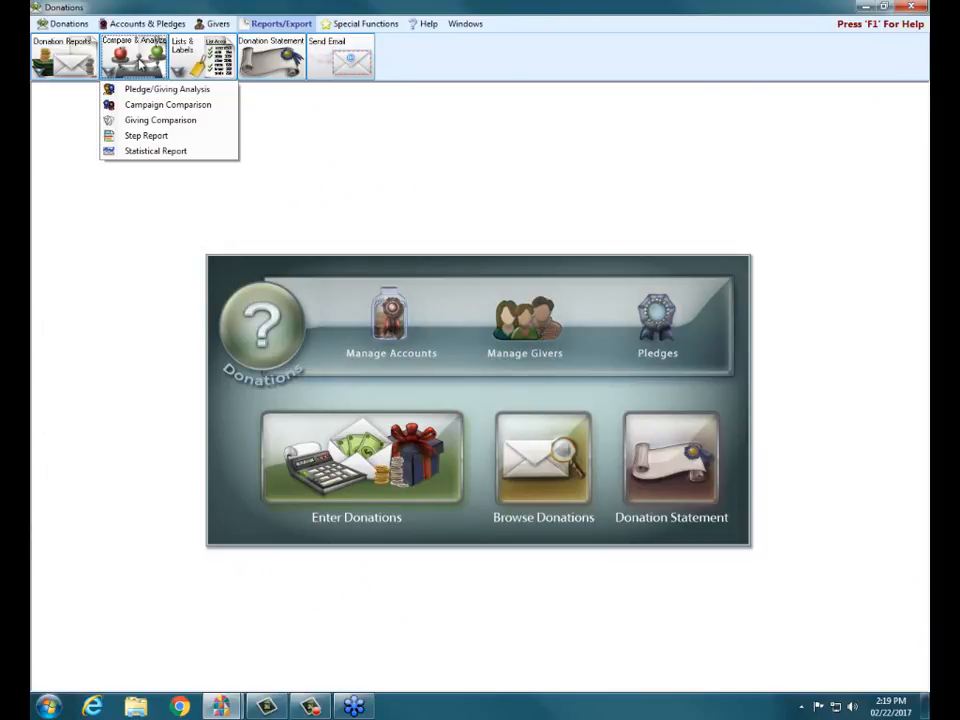
{"action": "left_click", "coordinate": [405, 5]}
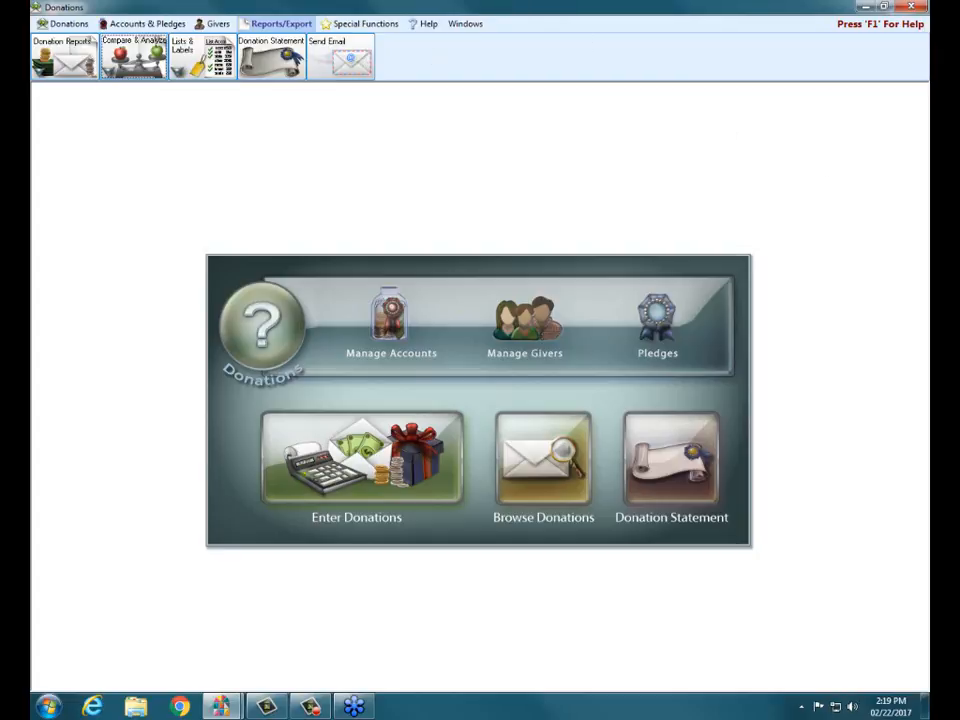